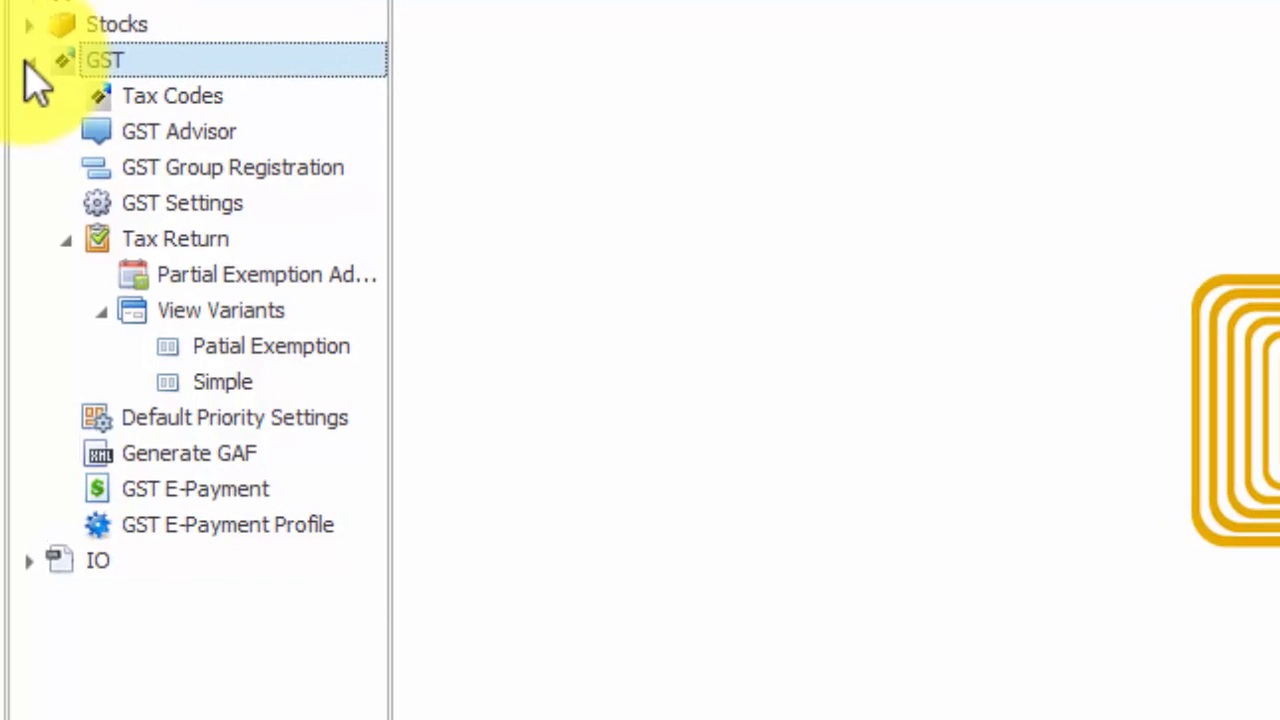
- Open GST Settings to check the 3-month taxable period effective 1/4/2015
{"action": "left_click", "coordinate": [163, 206]}
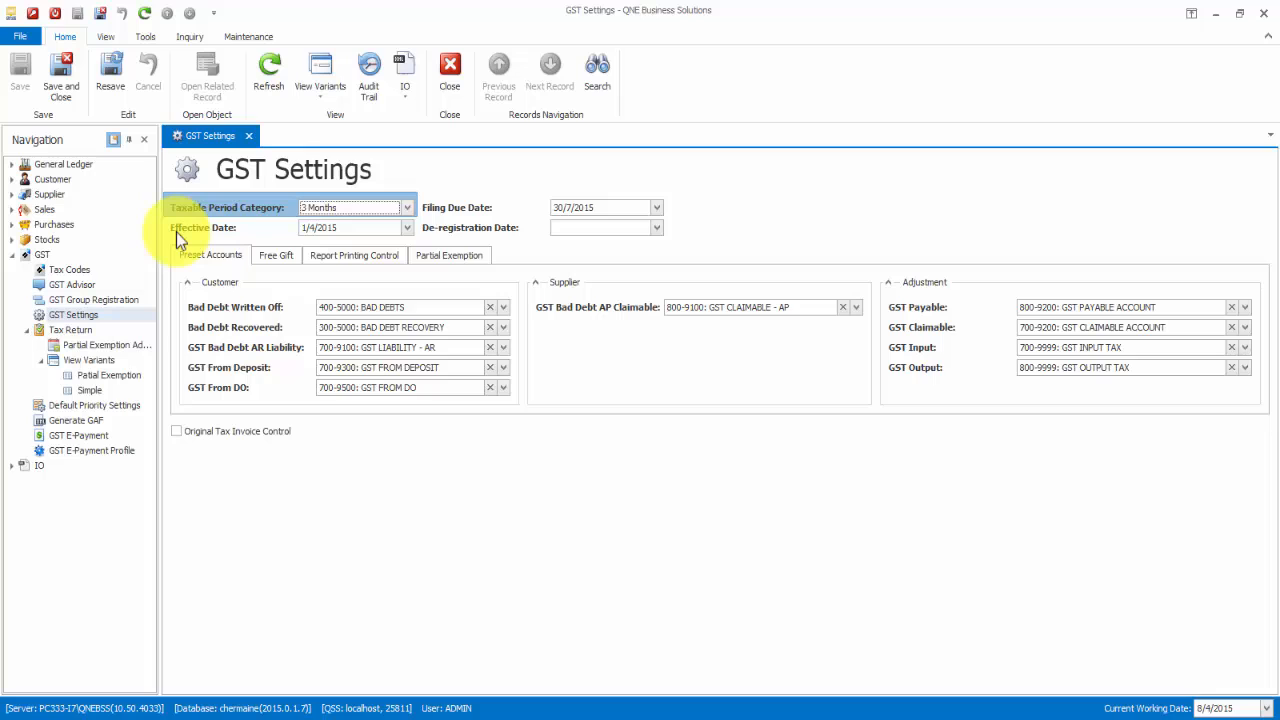
- Start a new tax return from the Tax Return list for period 1/4/2015–30/6/2015
{"action": "left_click", "coordinate": [66, 330]}
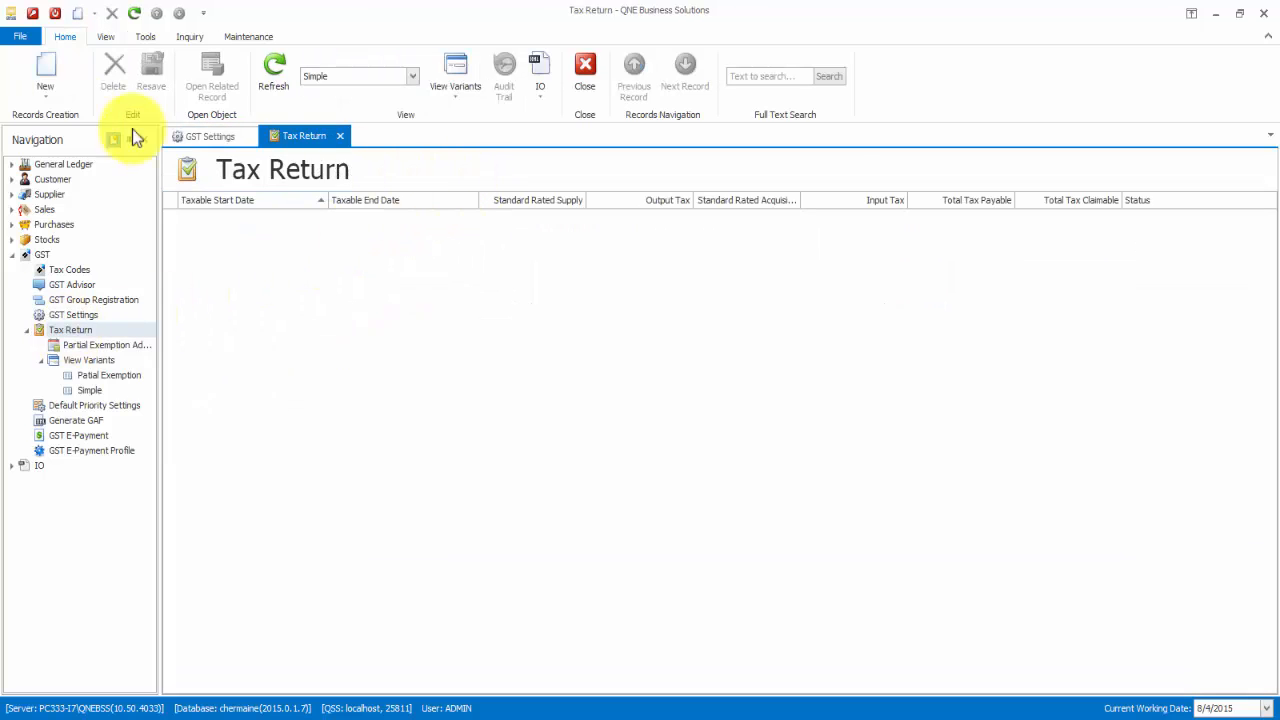
{"action": "left_click", "coordinate": [56, 78]}
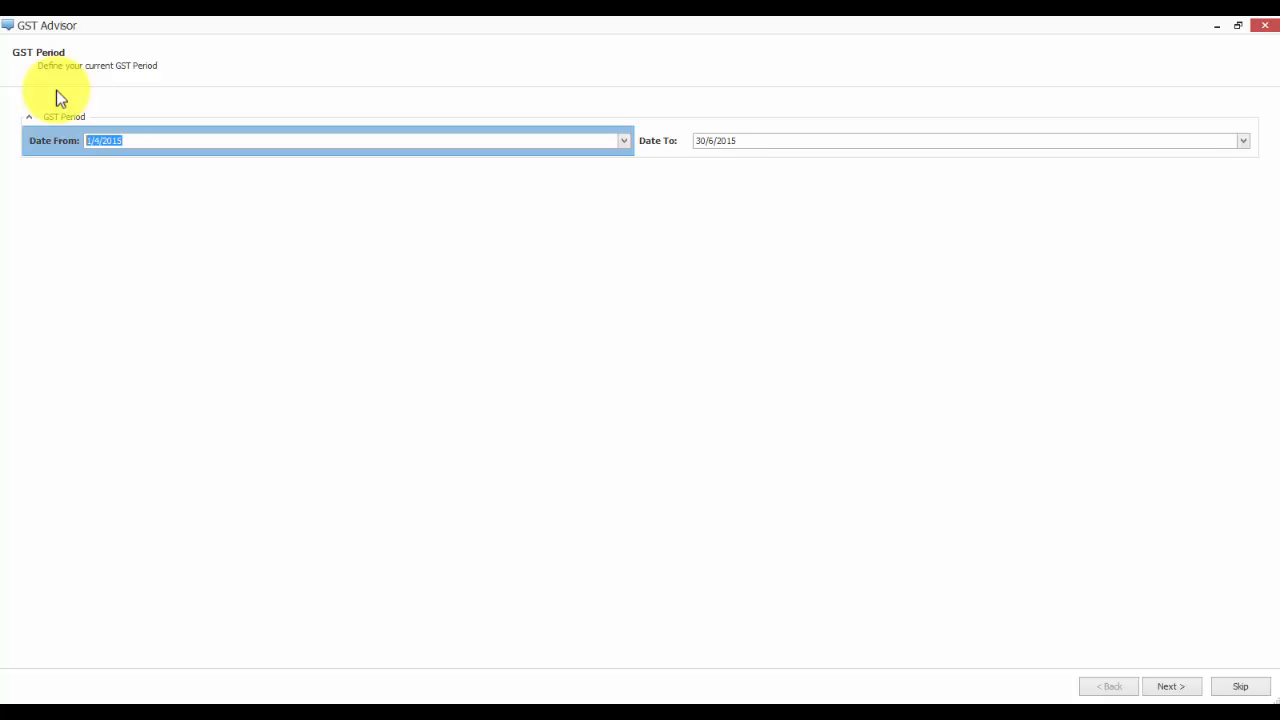
- Create AR bad debt relief for invoice INV1504/002 (tax 42.00) and view its history record
{"action": "left_click", "coordinate": [1165, 687]}
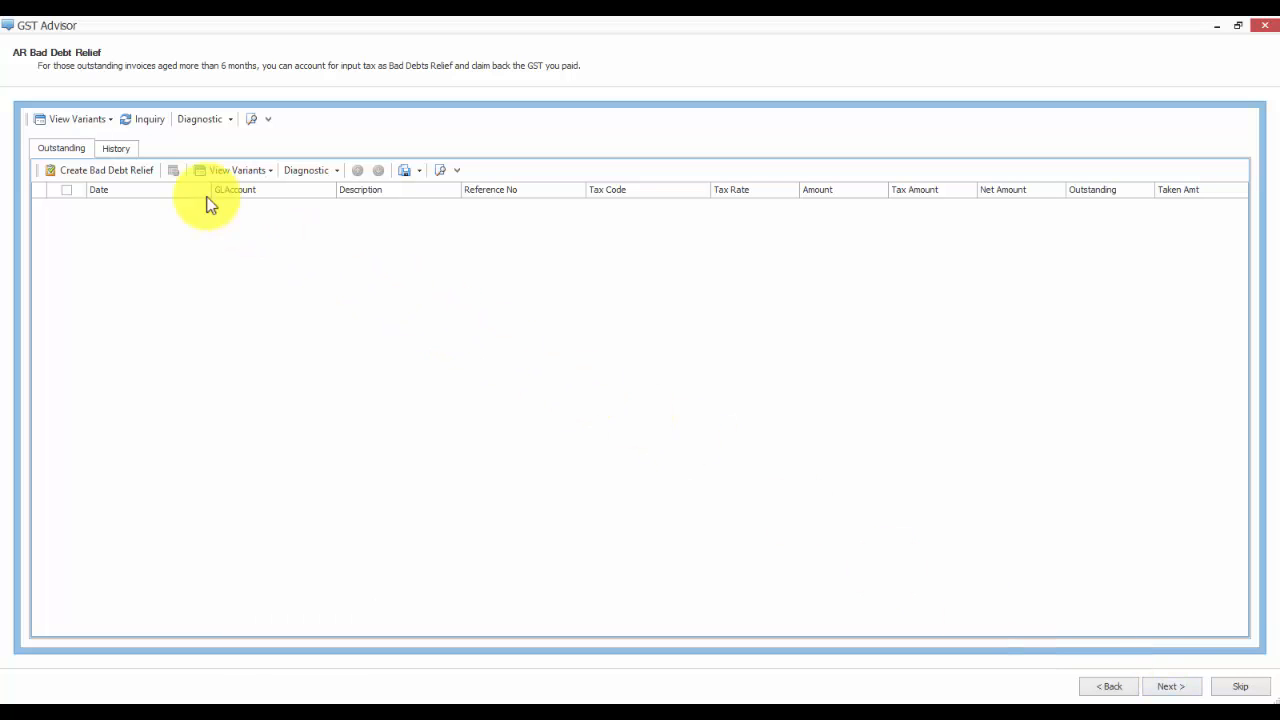
{"action": "left_click", "coordinate": [140, 119]}
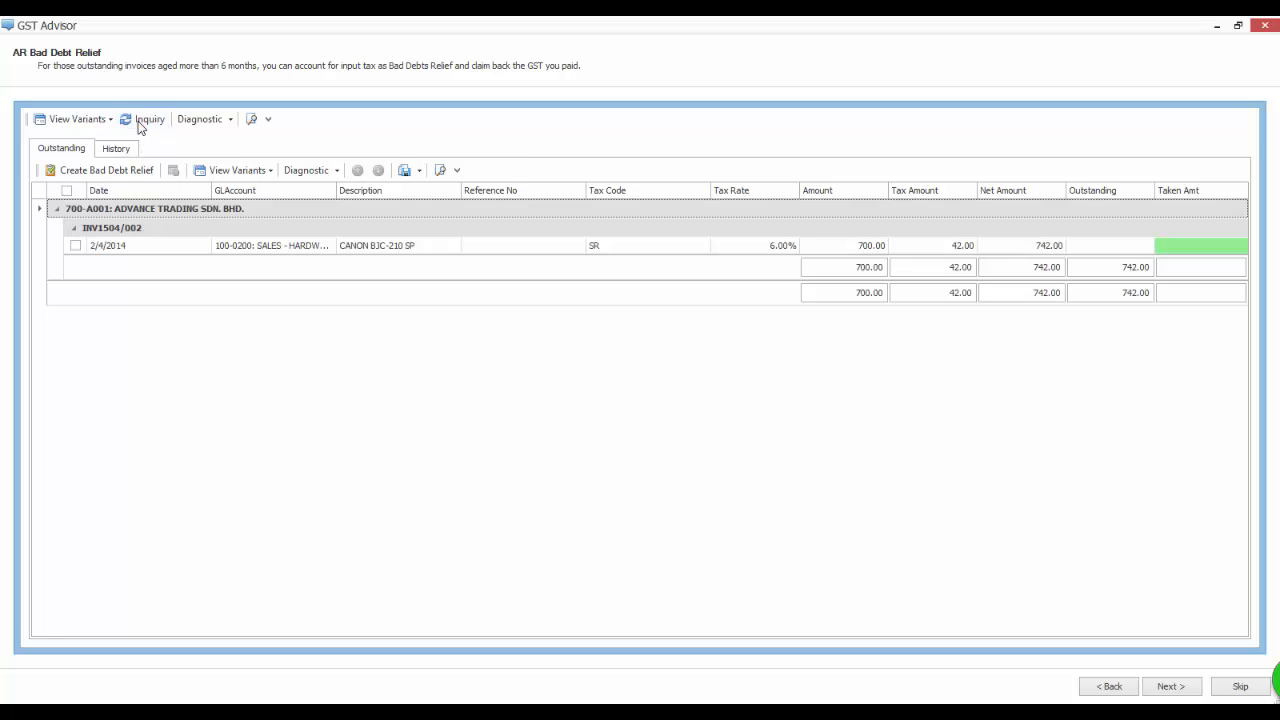
{"action": "left_click", "coordinate": [67, 191]}
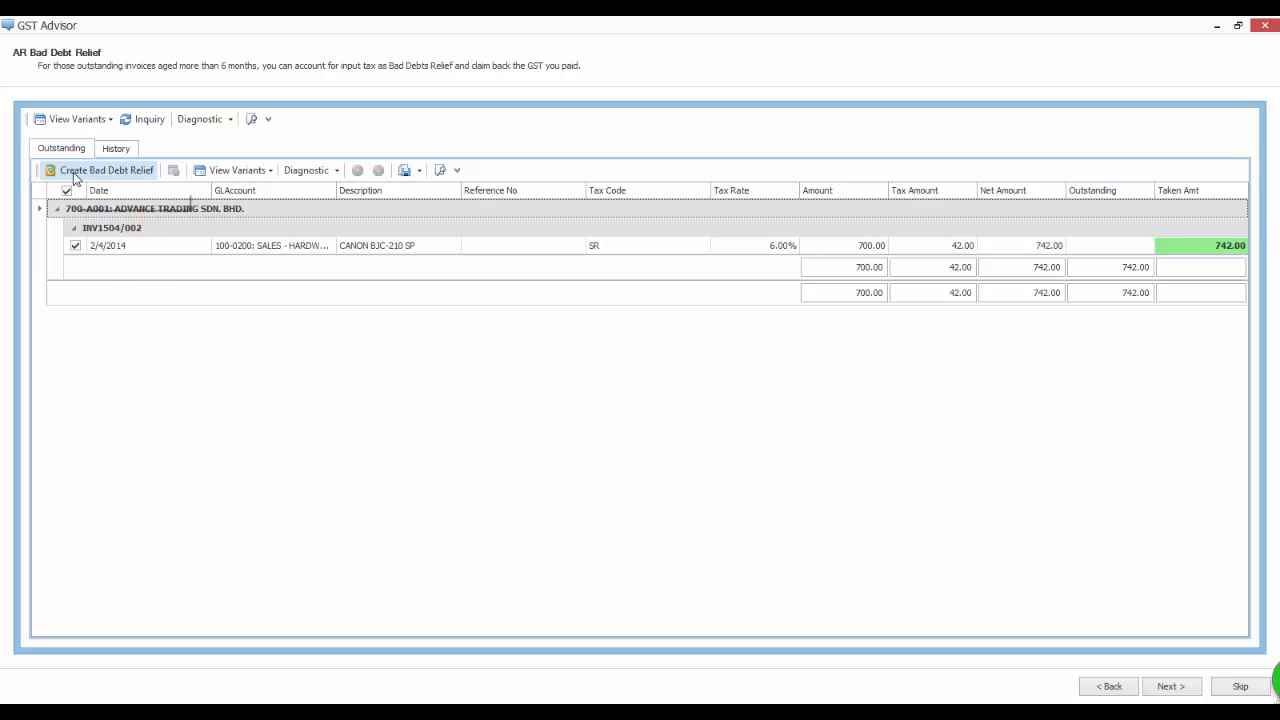
{"action": "left_click", "coordinate": [73, 172]}
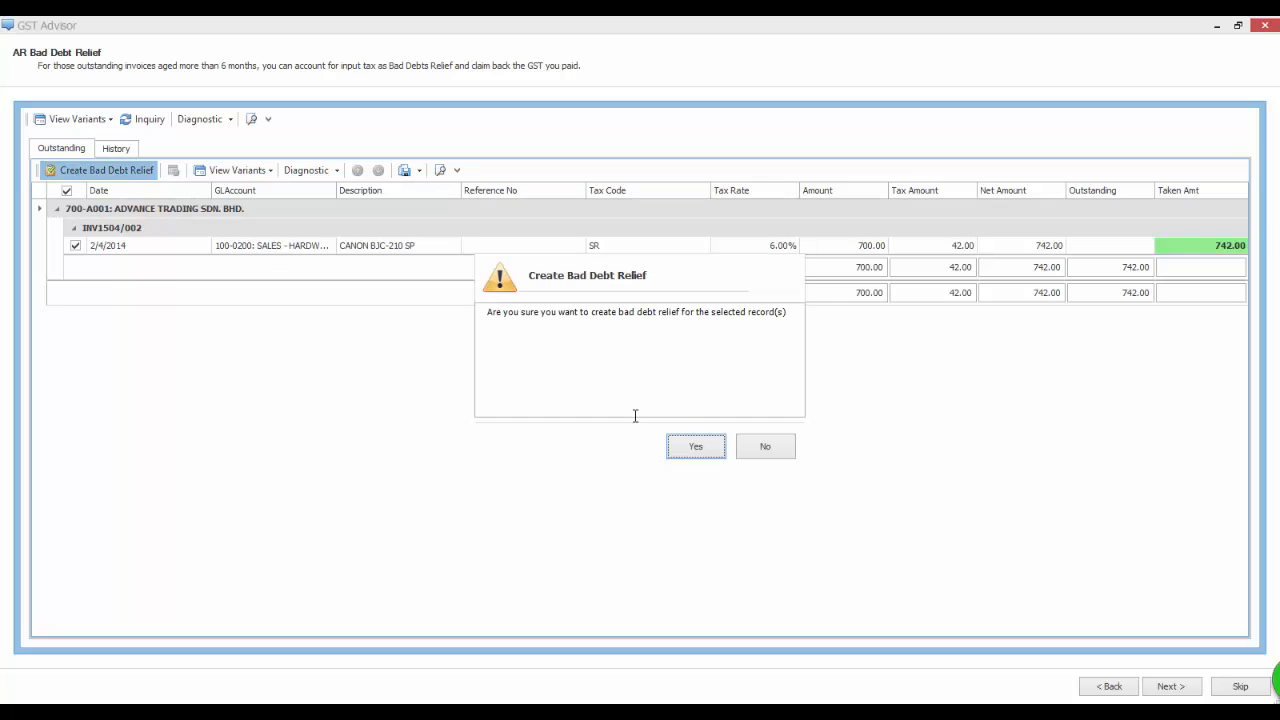
{"action": "left_click", "coordinate": [702, 449]}
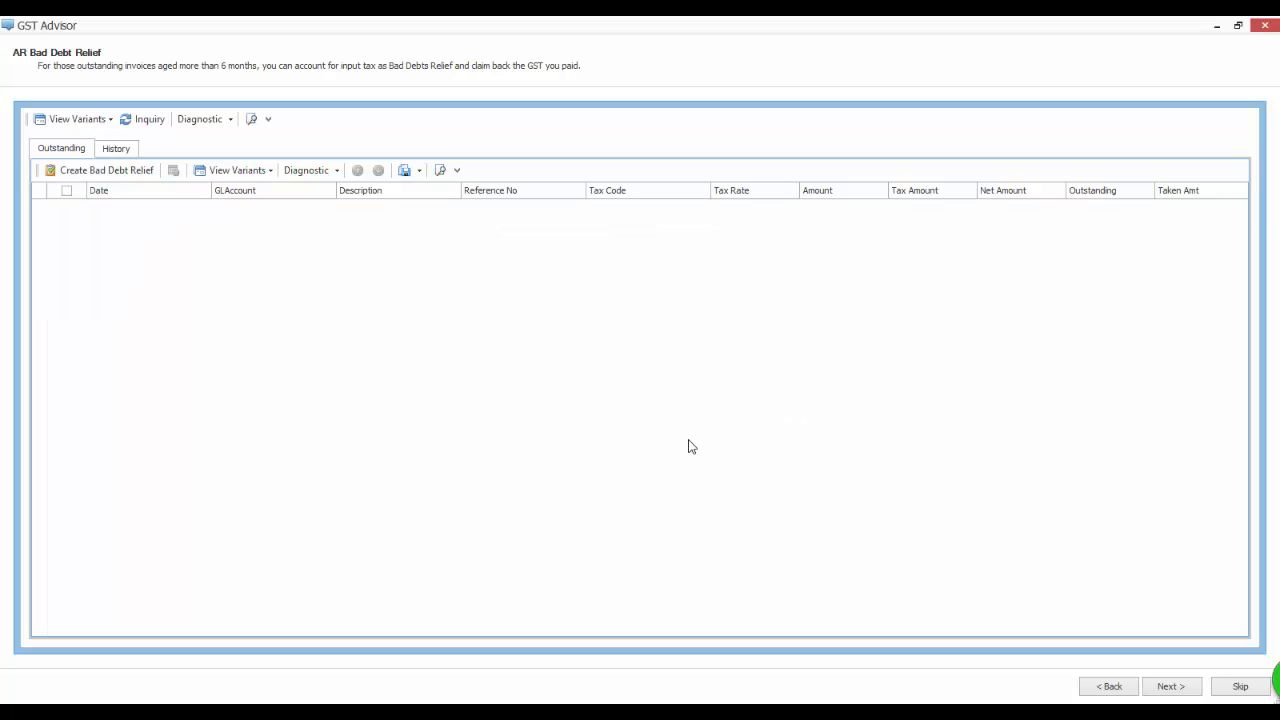
{"action": "left_click", "coordinate": [112, 151]}
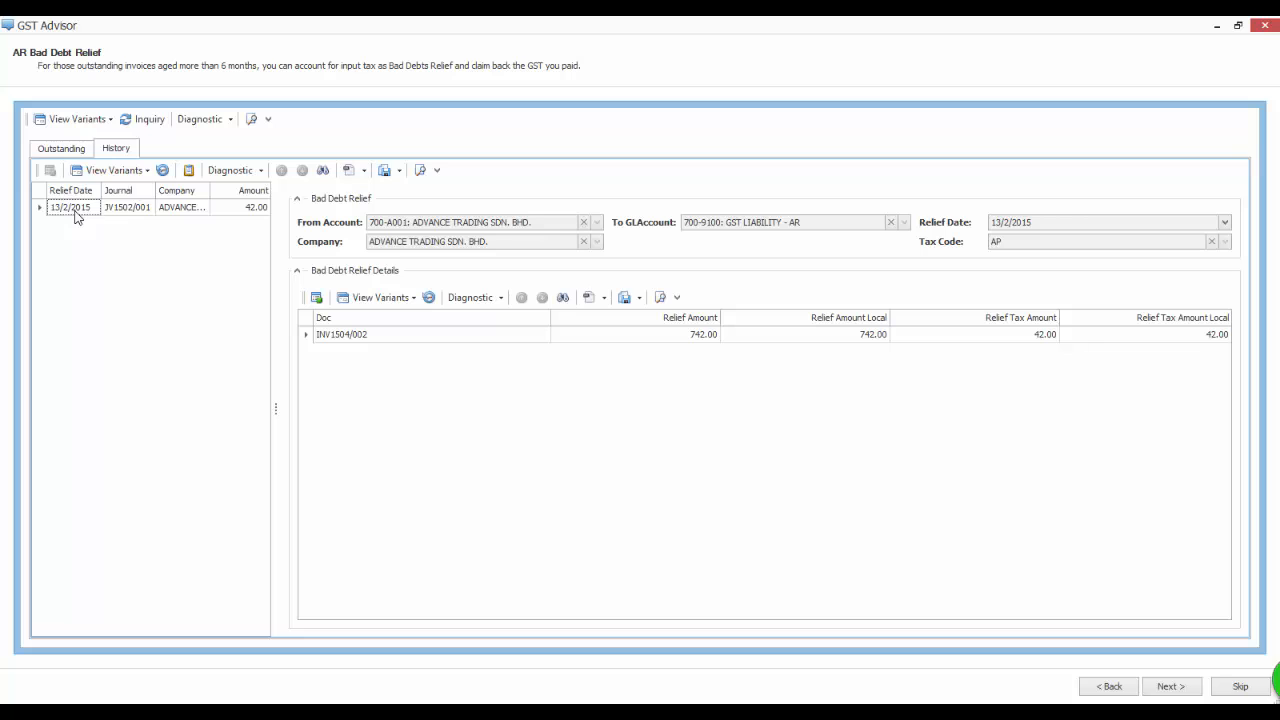
- Preview the bad debt relief notification letter, then advance to the AP Bad Debts Relief step
{"action": "left_click", "coordinate": [190, 171]}
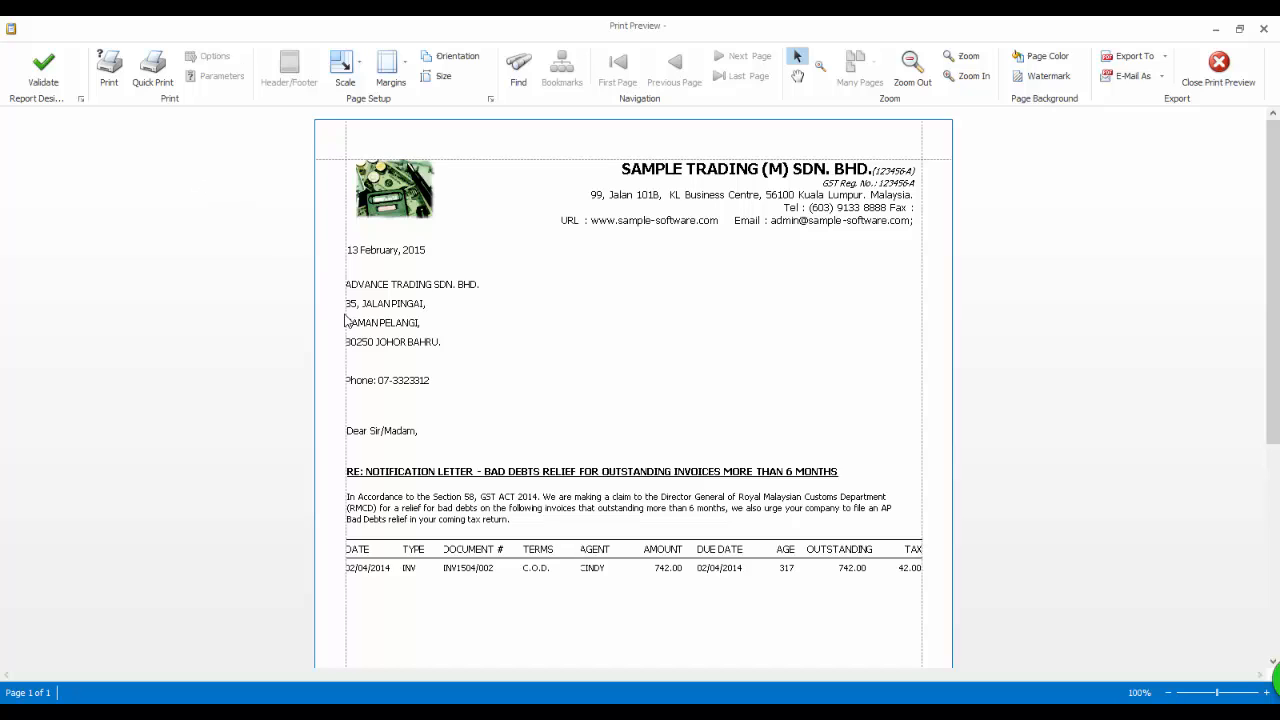
{"action": "left_click", "coordinate": [1185, 688]}
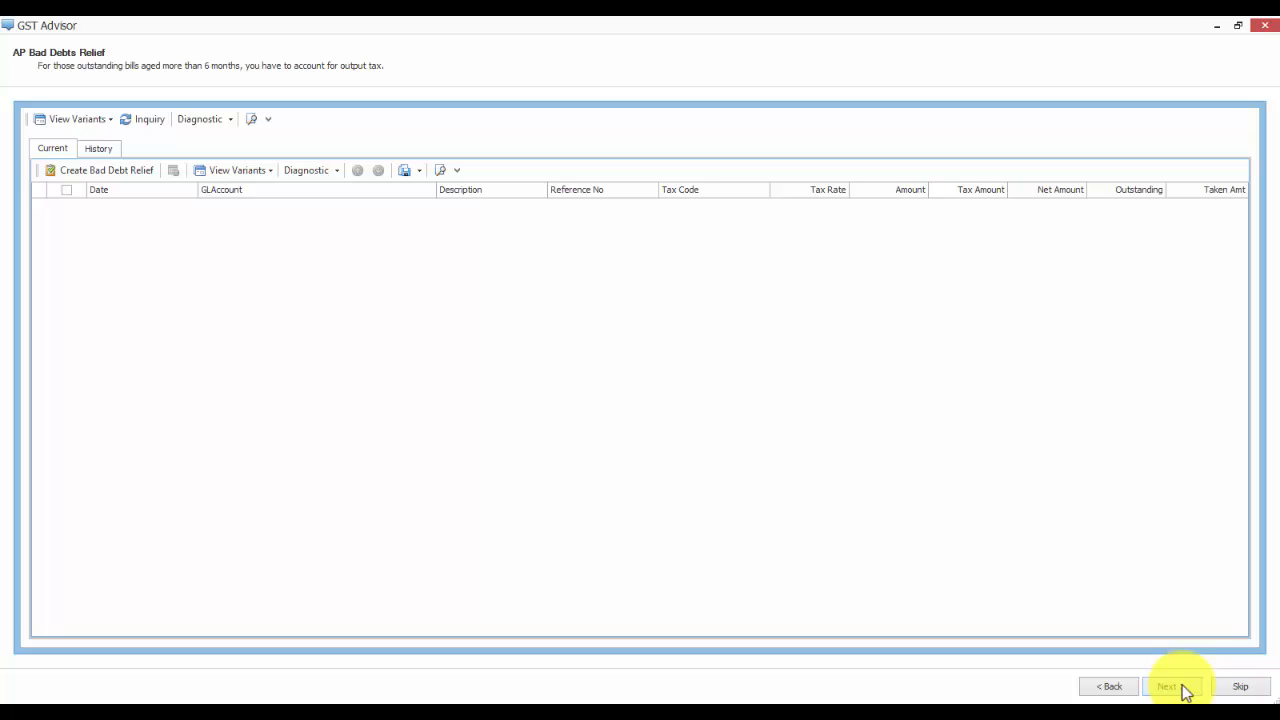
- Pass the empty AP bad debt and delivery order steps and finish the GST Advisor
{"action": "left_click", "coordinate": [1184, 688]}
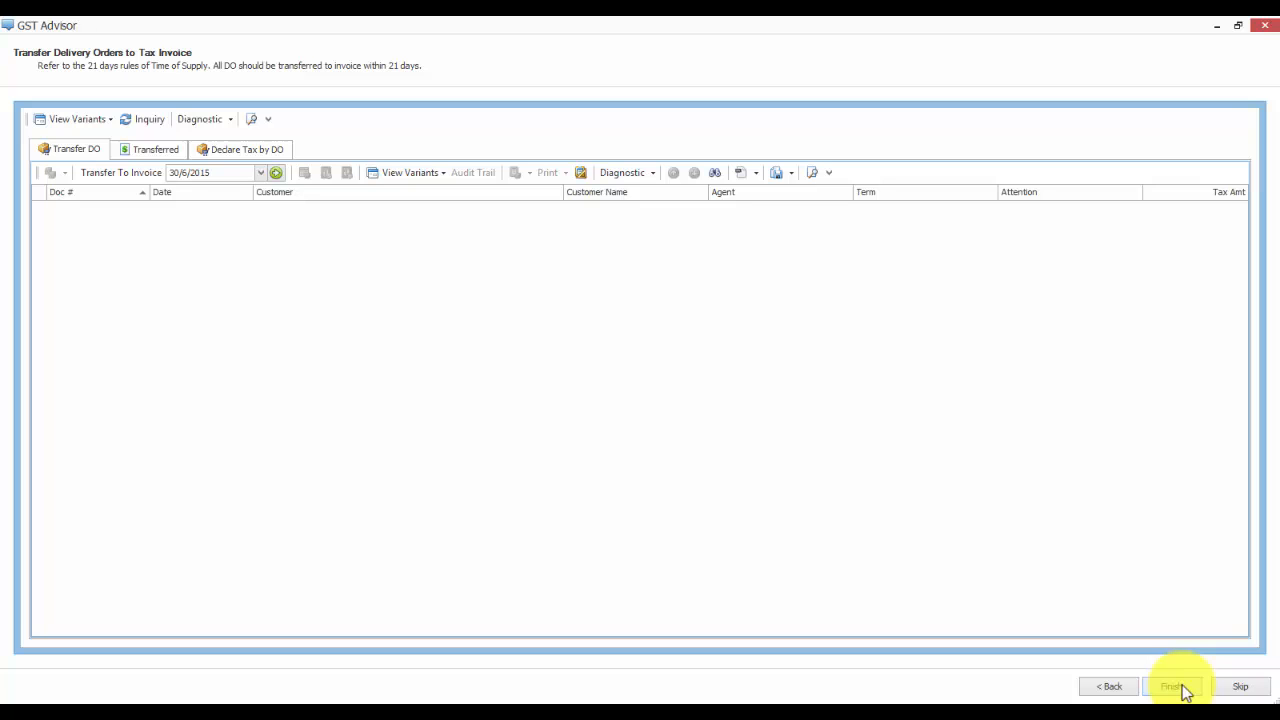
{"action": "left_click", "coordinate": [1185, 690]}
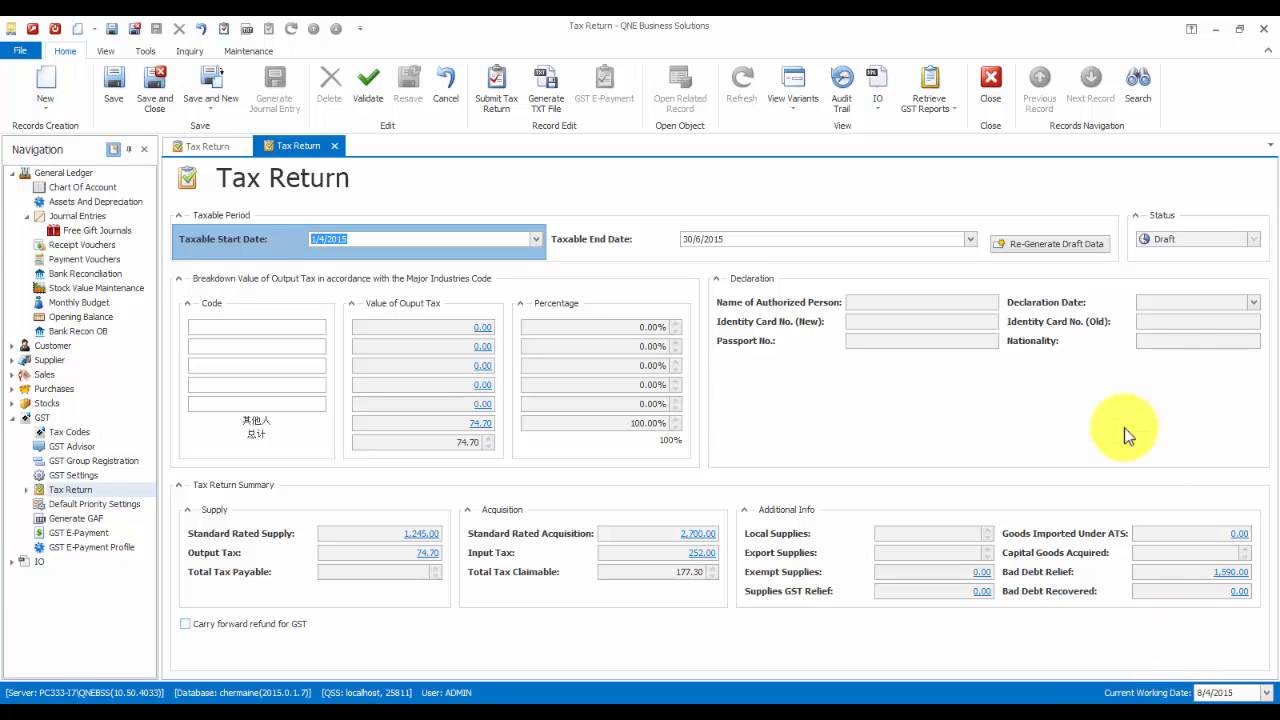
- Preview the GST03 tax return form down to standard-rated supply 1,245.00 and output tax 74.70
{"action": "left_click", "coordinate": [935, 110]}
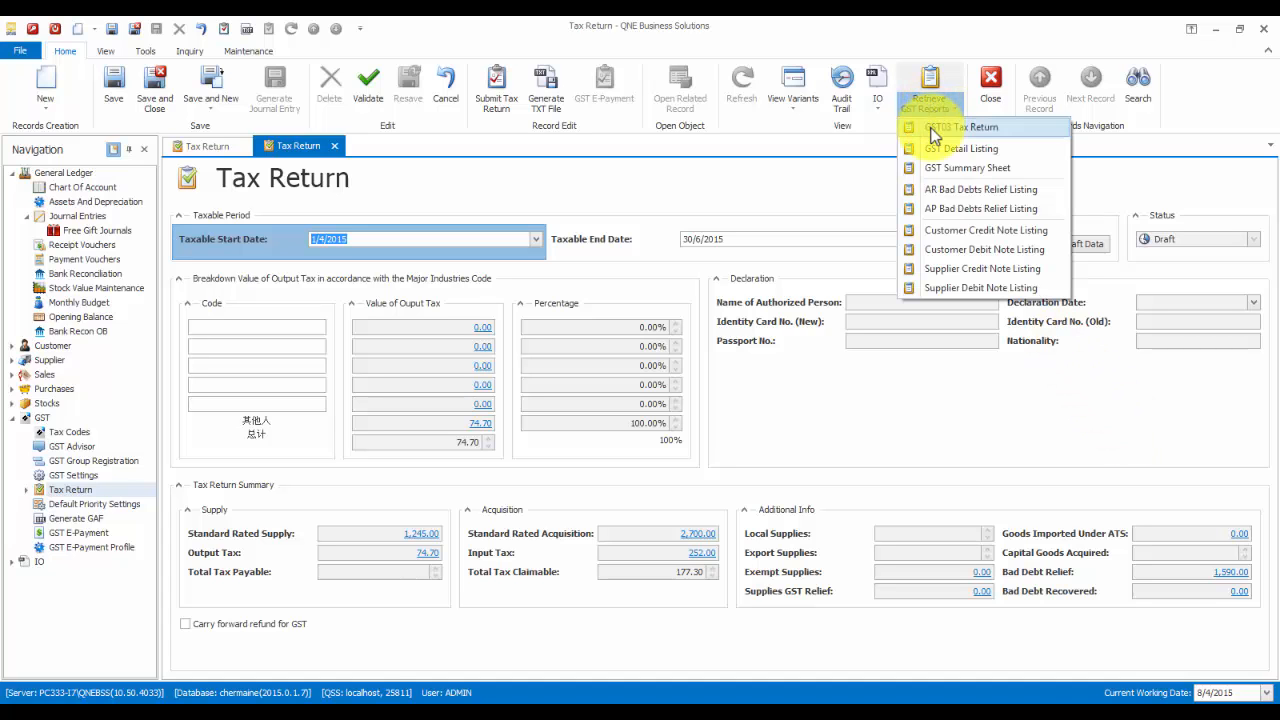
{"action": "left_click", "coordinate": [960, 127]}
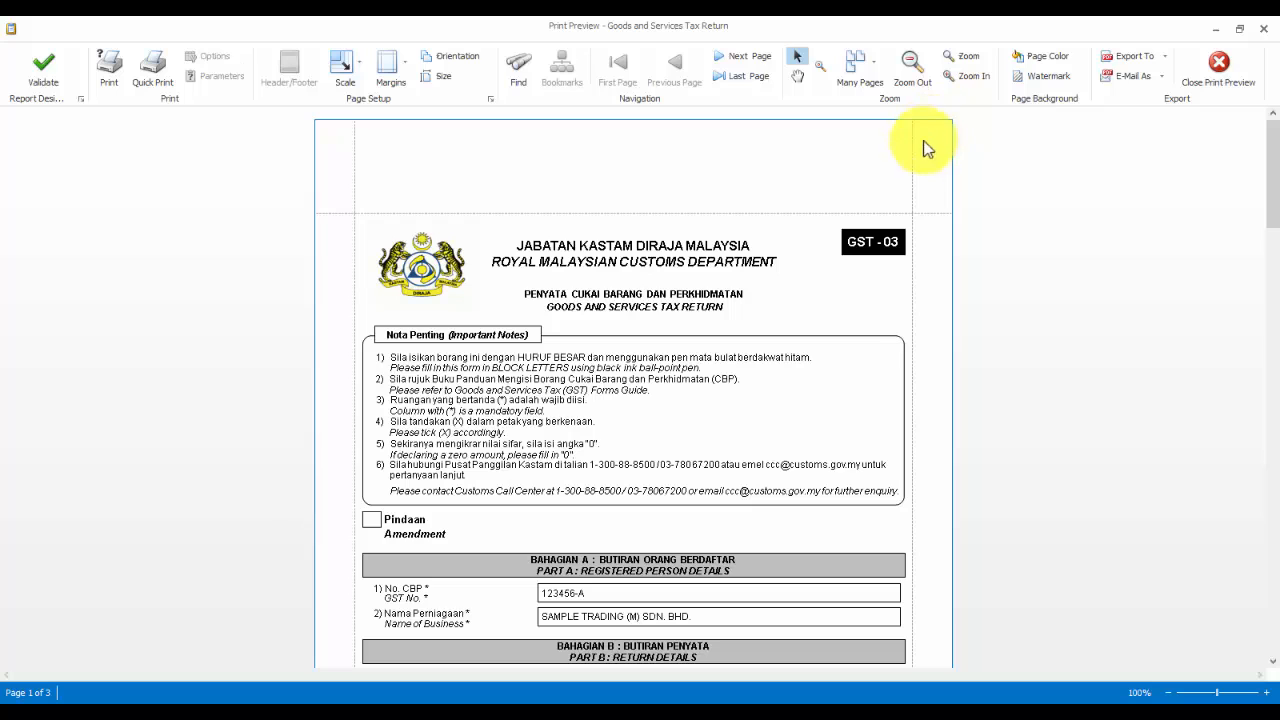
{"action": "scroll", "coordinate": [868, 334], "scroll_direction": "down", "scroll_amount": 6}
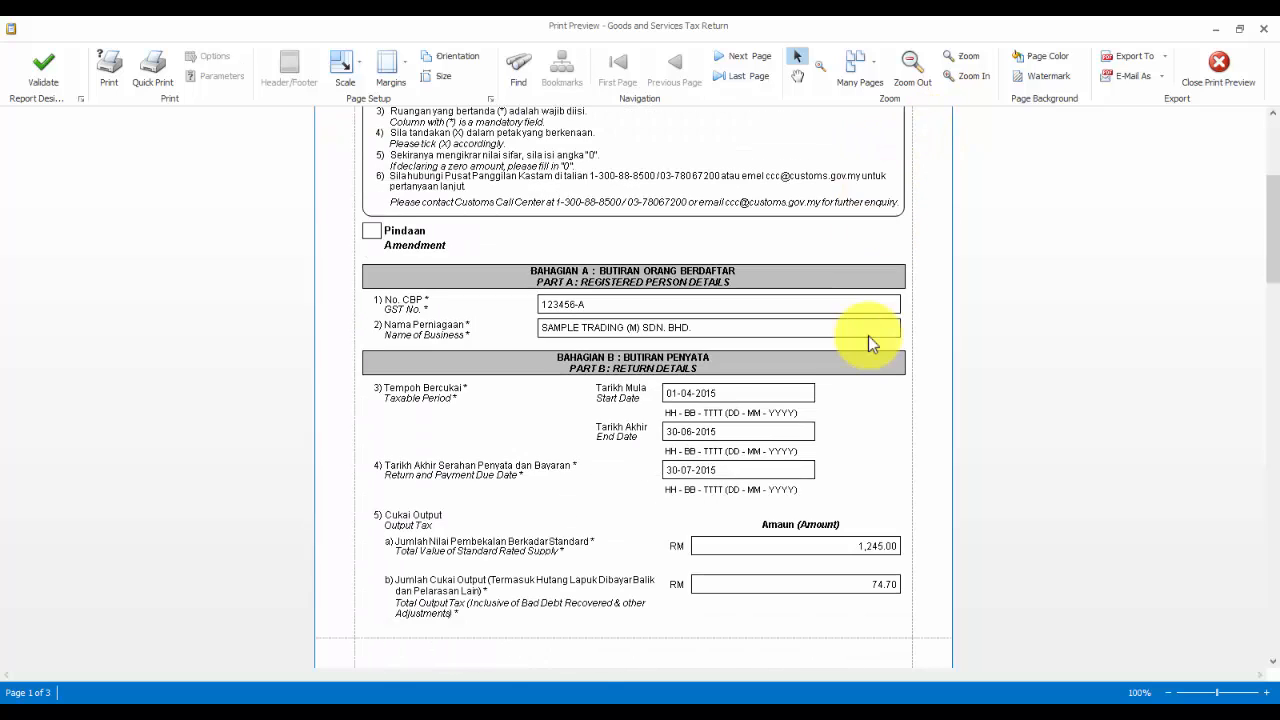
{"action": "scroll", "coordinate": [868, 343], "scroll_direction": "down", "scroll_amount": 1}
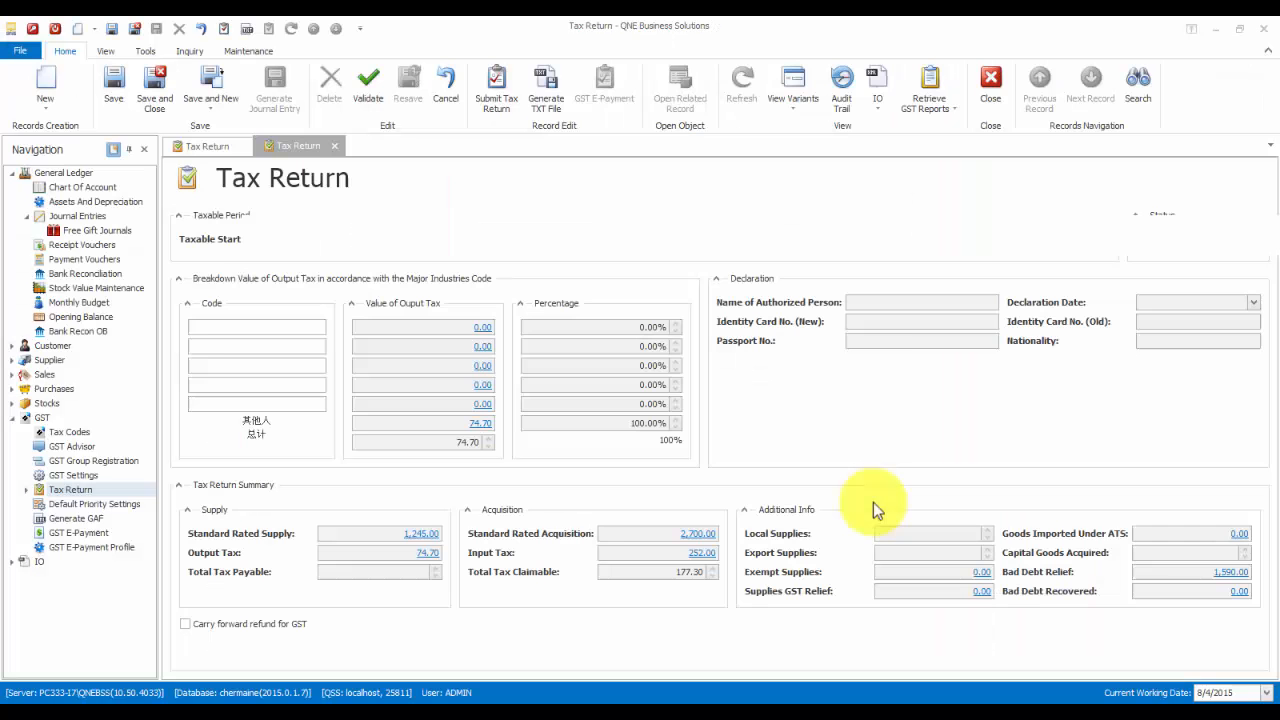
- Drill into the 1,245.00 standard-rated supply and open sales invoice INV1504/018
{"action": "double_click", "coordinate": [873, 504]}
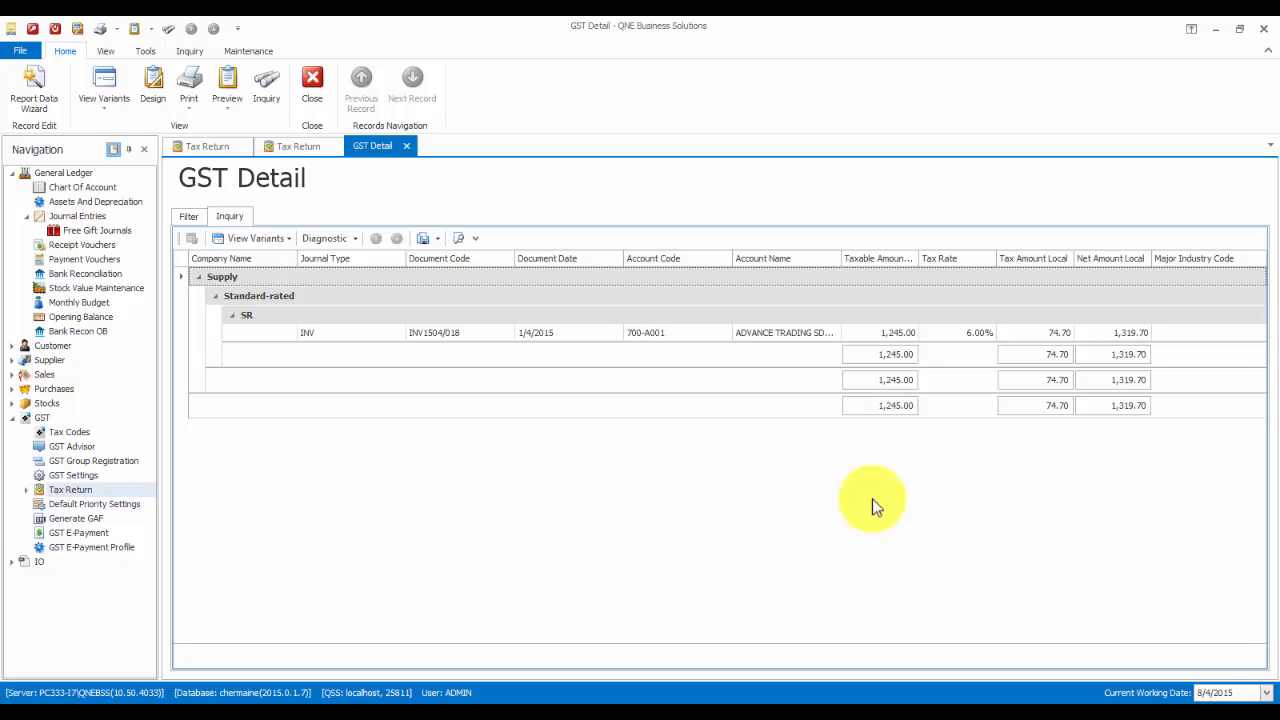
{"action": "left_click", "coordinate": [452, 333]}
{"action": "double_click", "coordinate": [452, 330]}
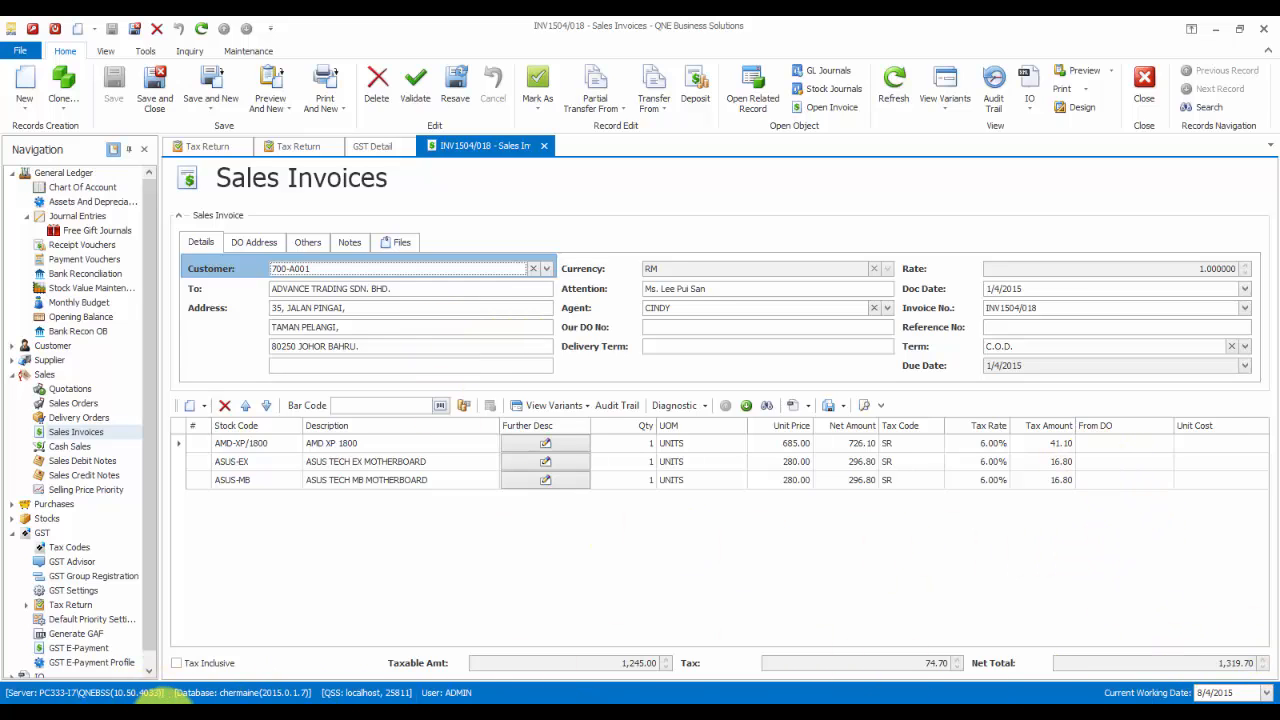
{"action": "mouse_move", "coordinate": [160, 702]}
{"action": "left_click", "coordinate": [270, 633]}
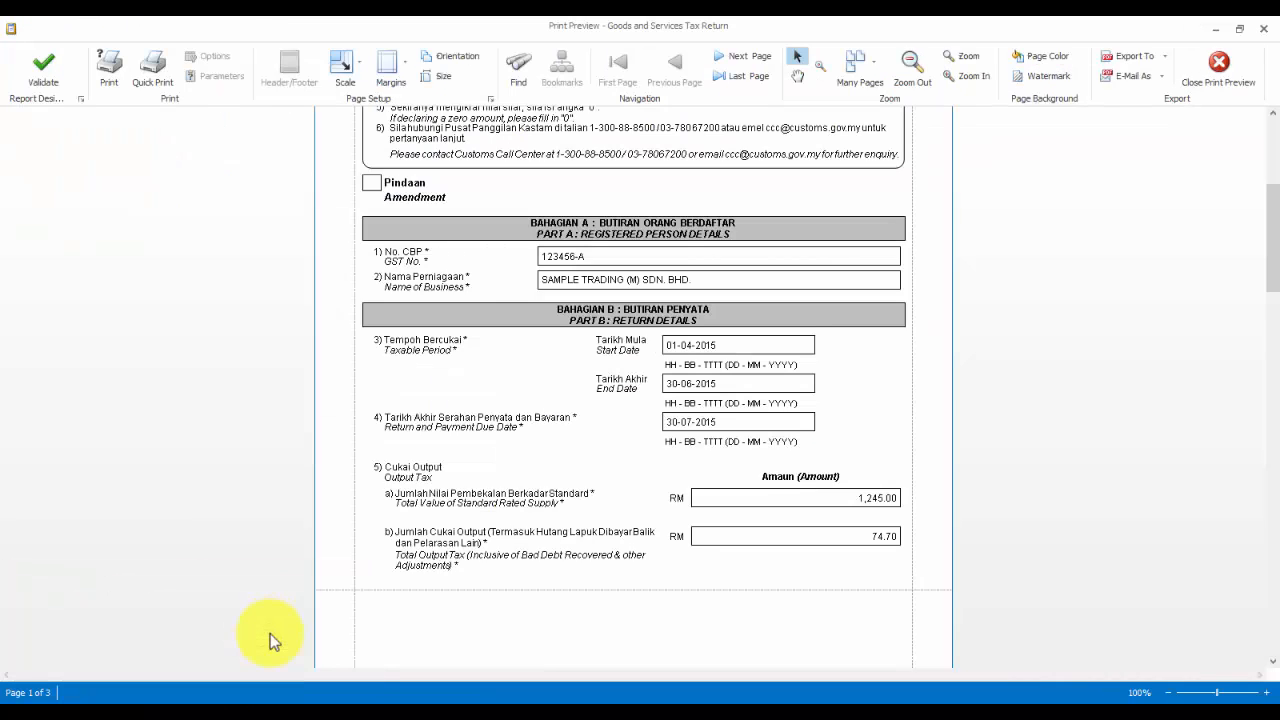
- Drill into the 74.70 output tax and open the sales invoice behind it
{"action": "scroll", "coordinate": [794, 522], "scroll_direction": "down", "scroll_amount": 4}
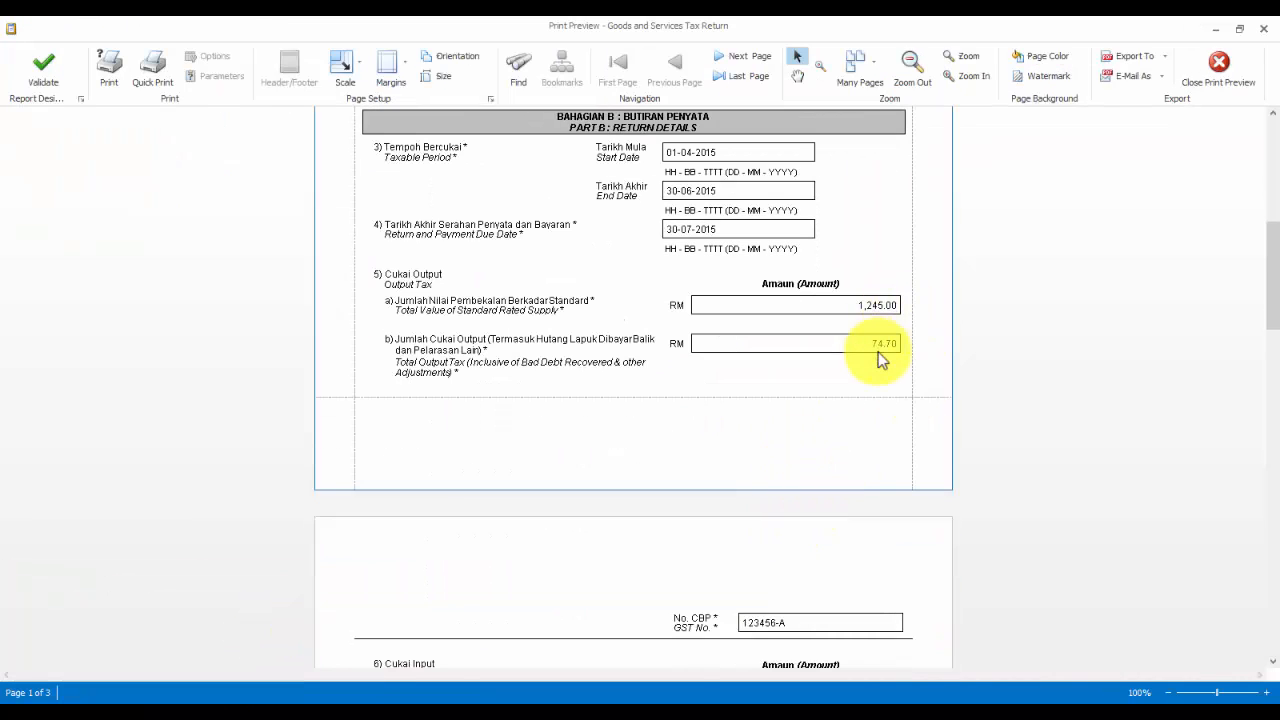
{"action": "left_click", "coordinate": [880, 358]}
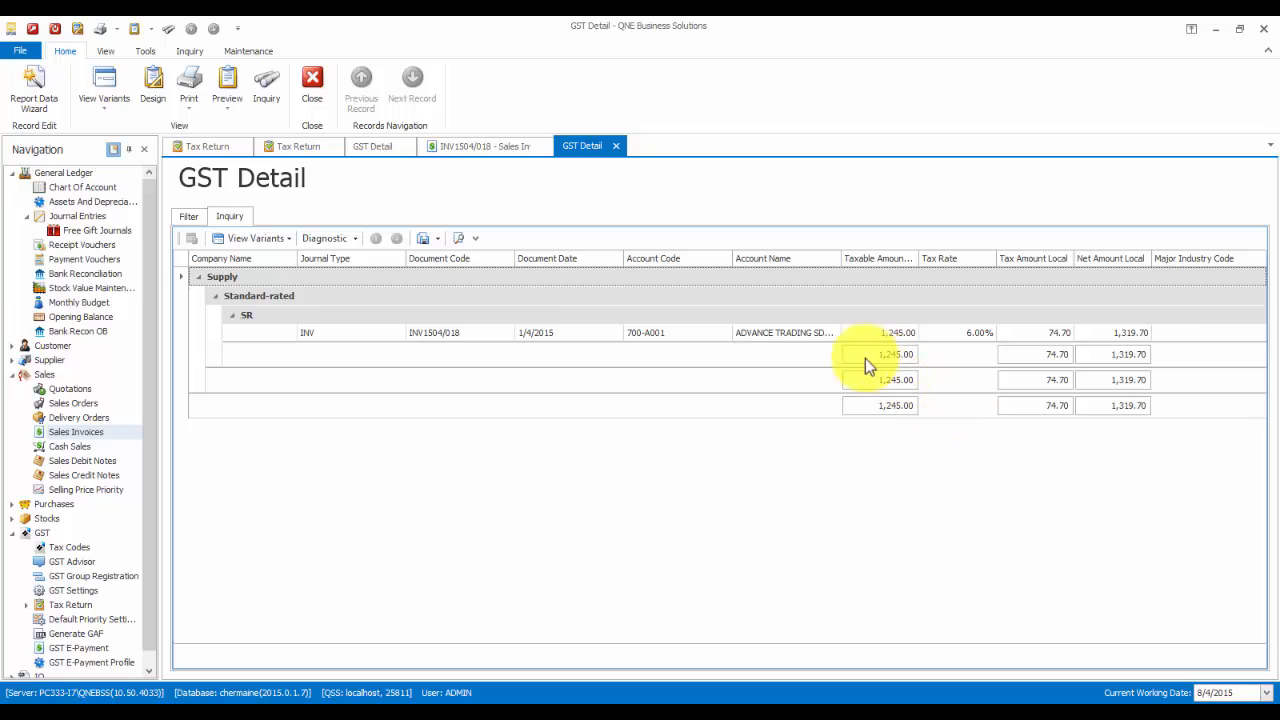
{"action": "double_click", "coordinate": [441, 335]}
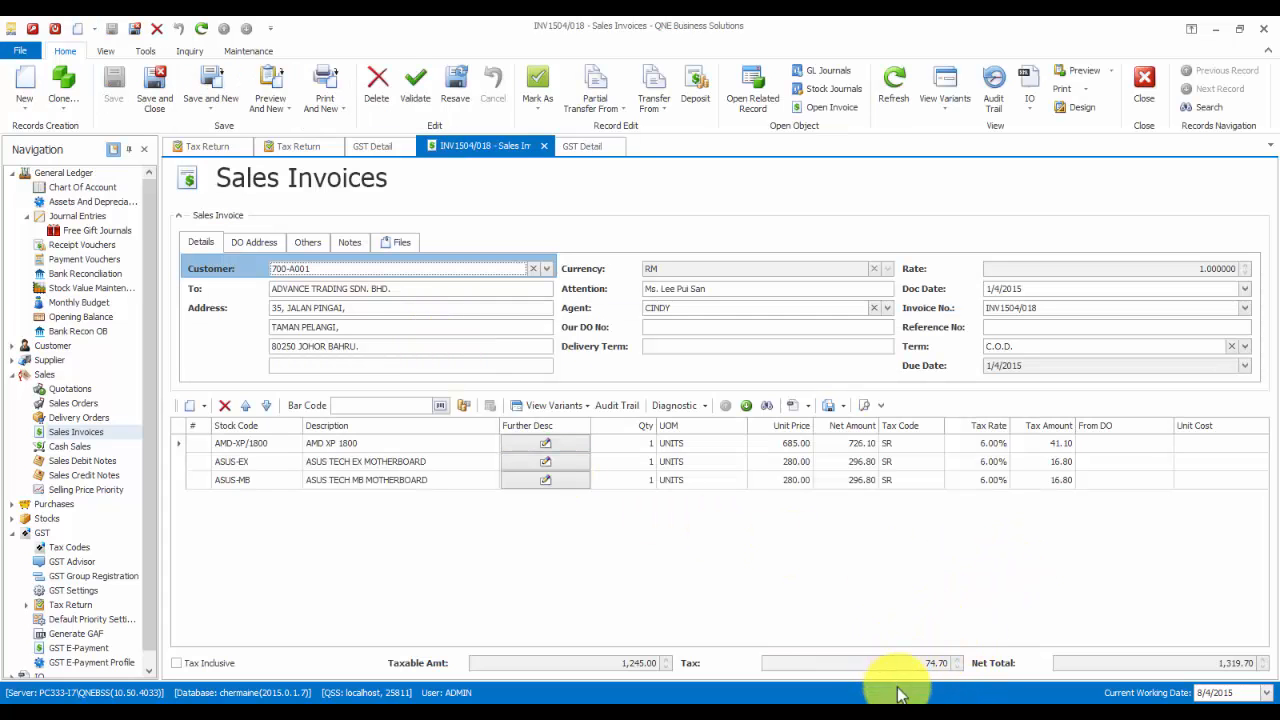
{"action": "left_click", "coordinate": [251, 669]}
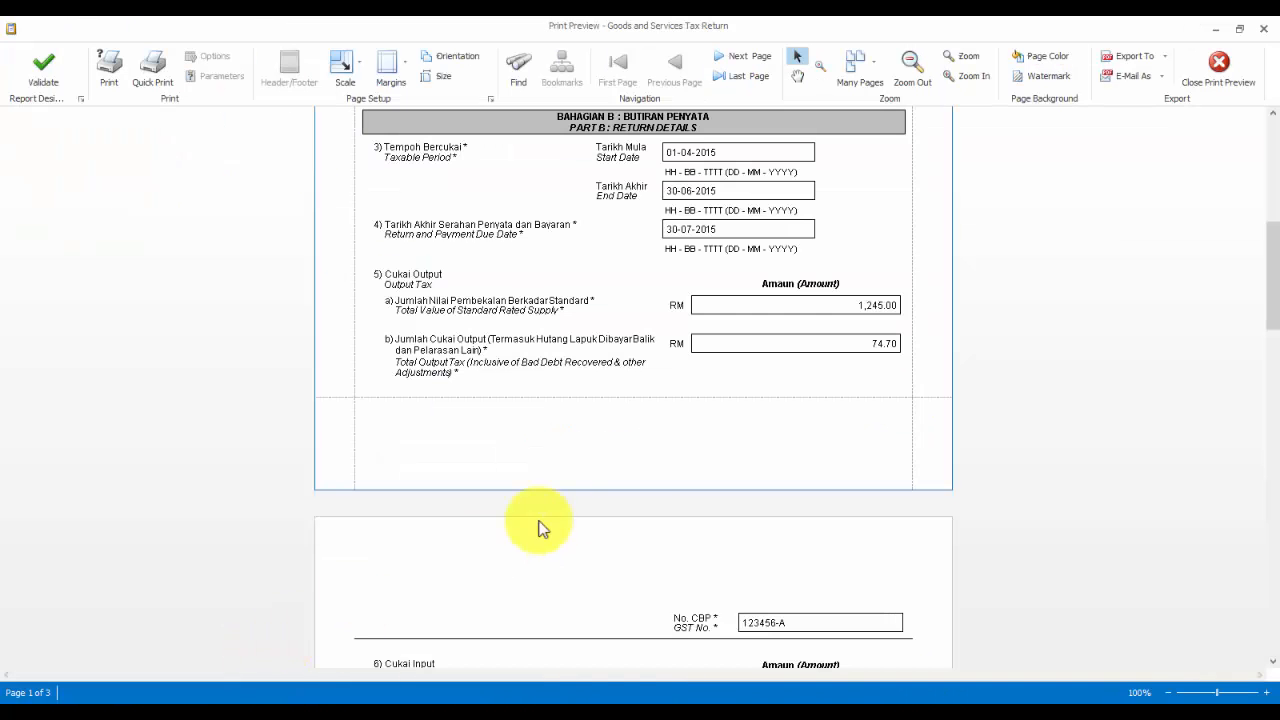
- Drill into the 2,700.00 standard-rated acquisitions, then return to the GST return preview
{"action": "scroll", "coordinate": [651, 494], "scroll_direction": "down", "scroll_amount": 5}
{"action": "scroll", "coordinate": [655, 492], "scroll_direction": "down", "scroll_amount": 2}
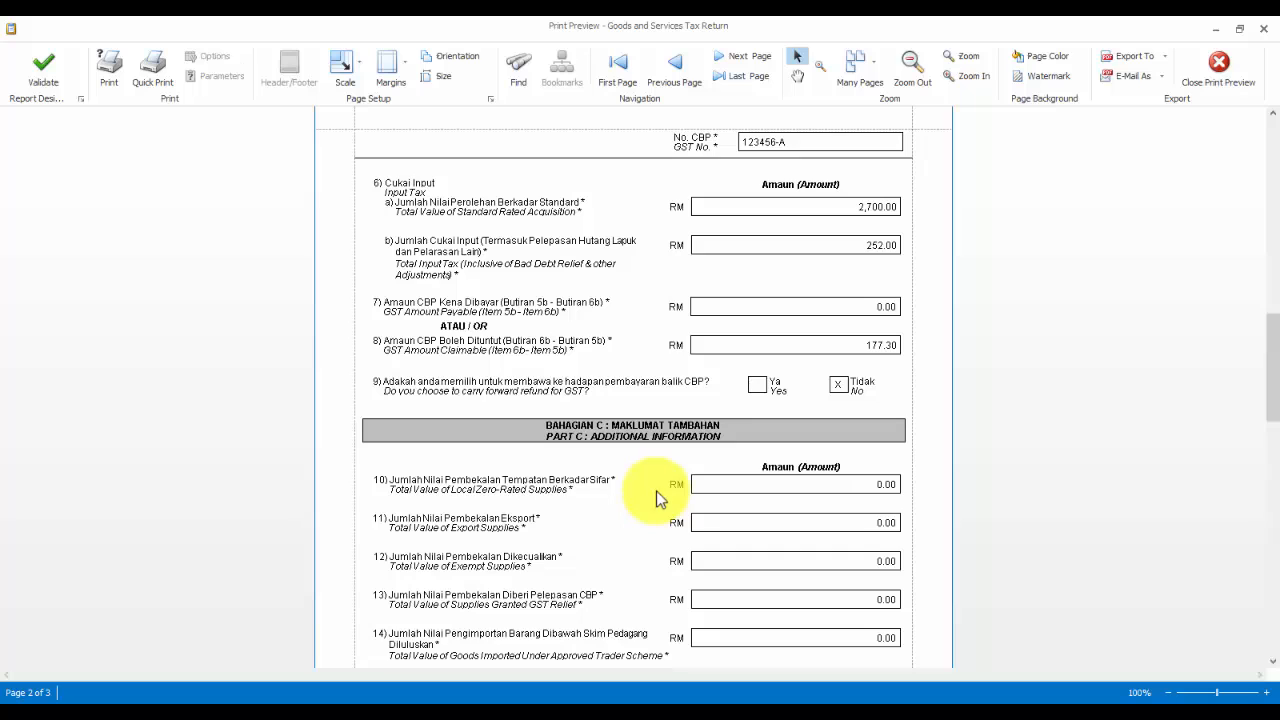
{"action": "left_click", "coordinate": [869, 211]}
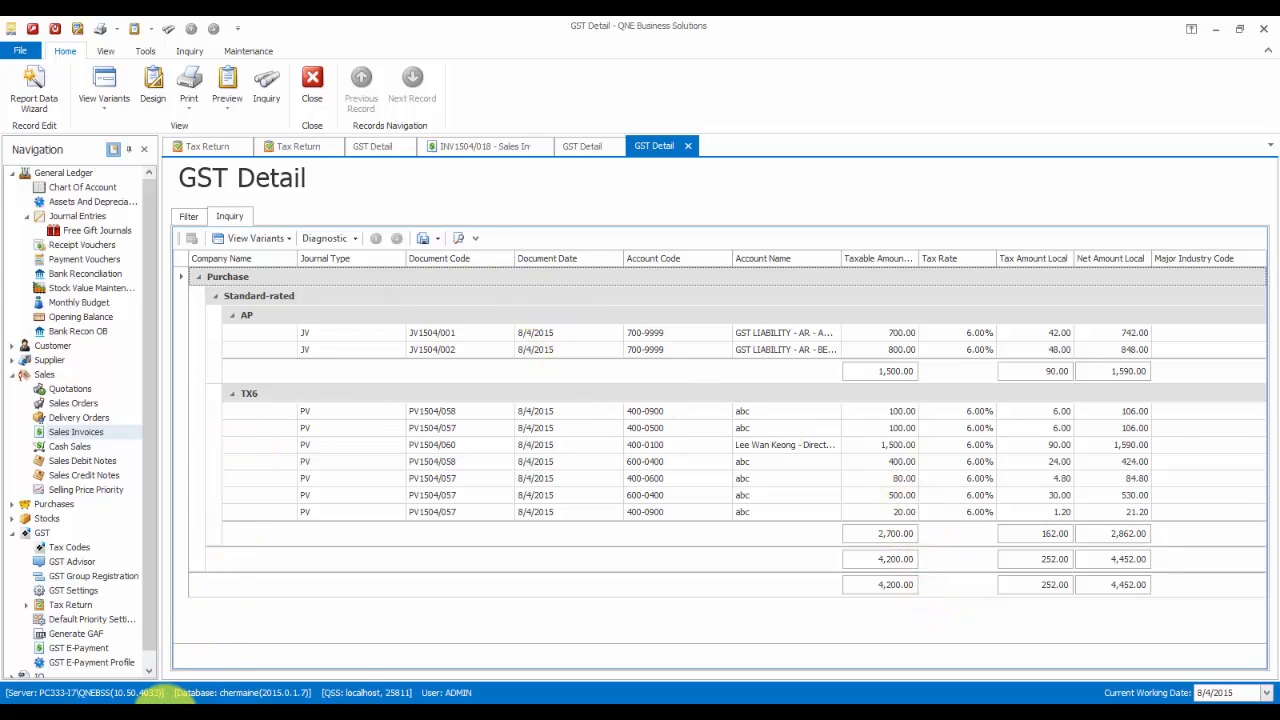
{"action": "left_click", "coordinate": [160, 710]}
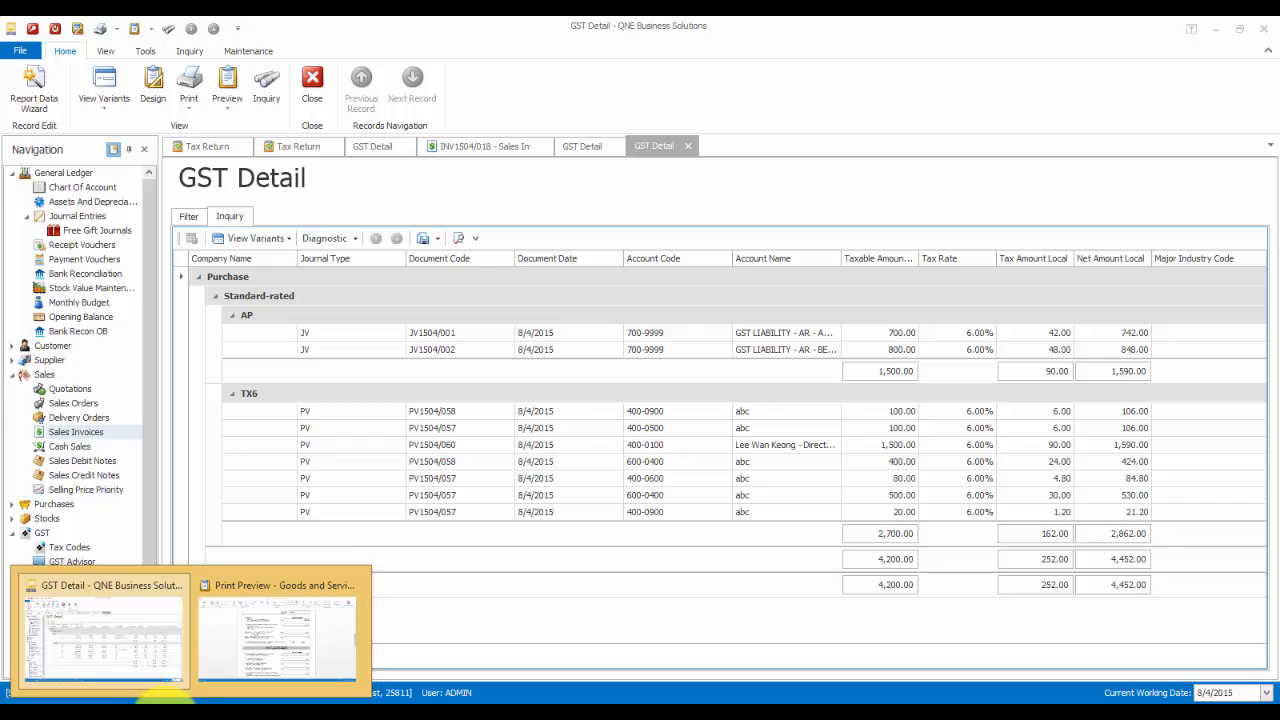
{"action": "left_click", "coordinate": [272, 635]}
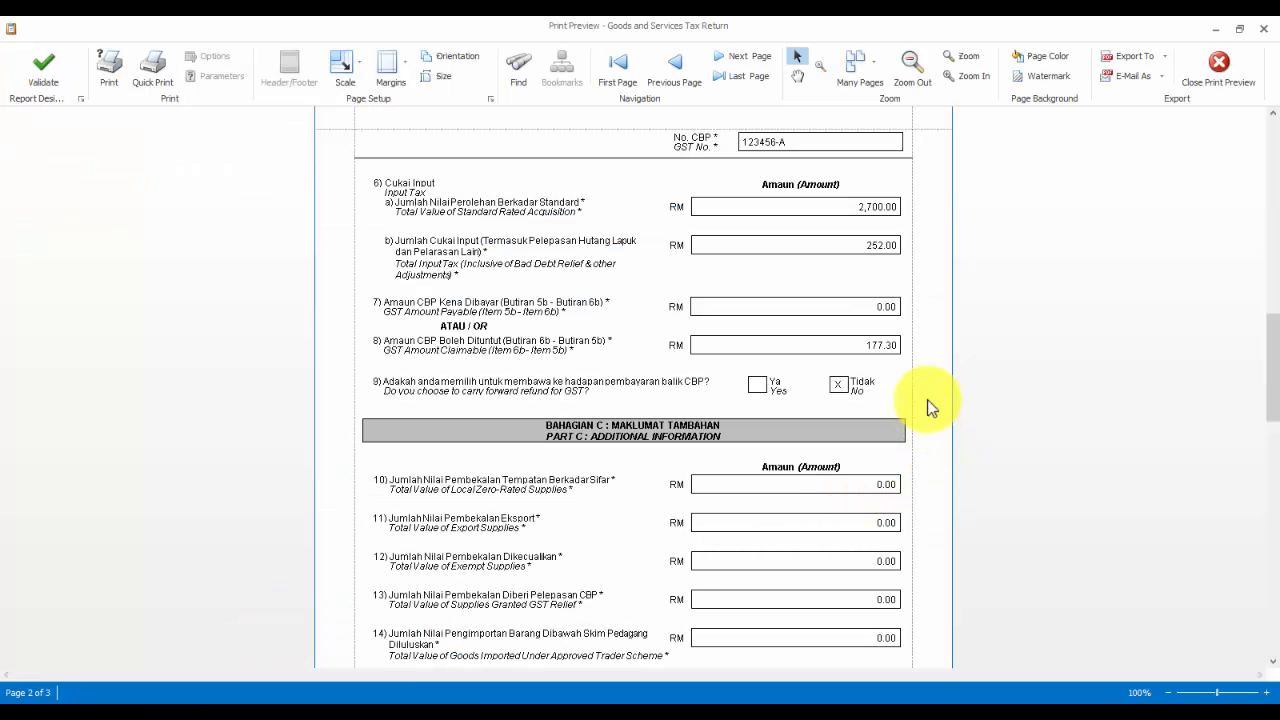
- Scroll through pages 2 and 3 of the return, reviewing bad debt relief 1,590.00
{"action": "scroll", "coordinate": [945, 457], "scroll_direction": "down", "scroll_amount": 1}
{"action": "scroll", "coordinate": [945, 451], "scroll_direction": "down", "scroll_amount": 15}
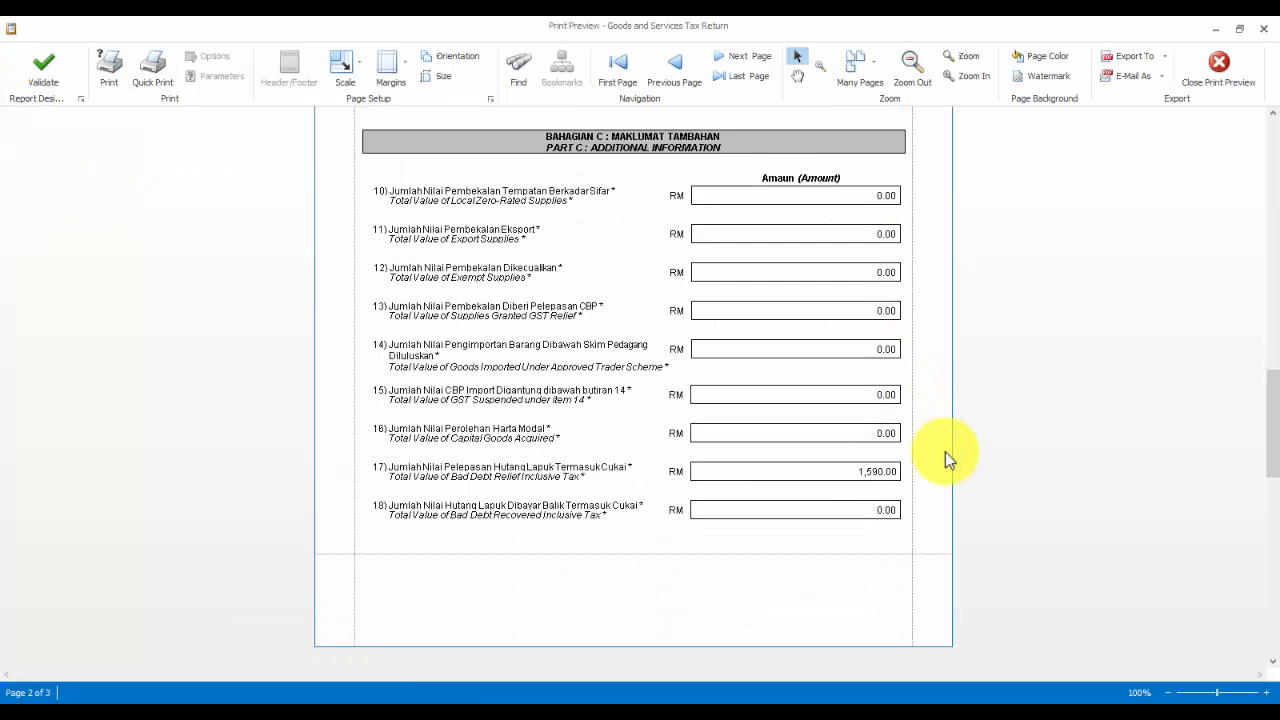
{"action": "scroll", "coordinate": [945, 452], "scroll_direction": "down", "scroll_amount": 4}
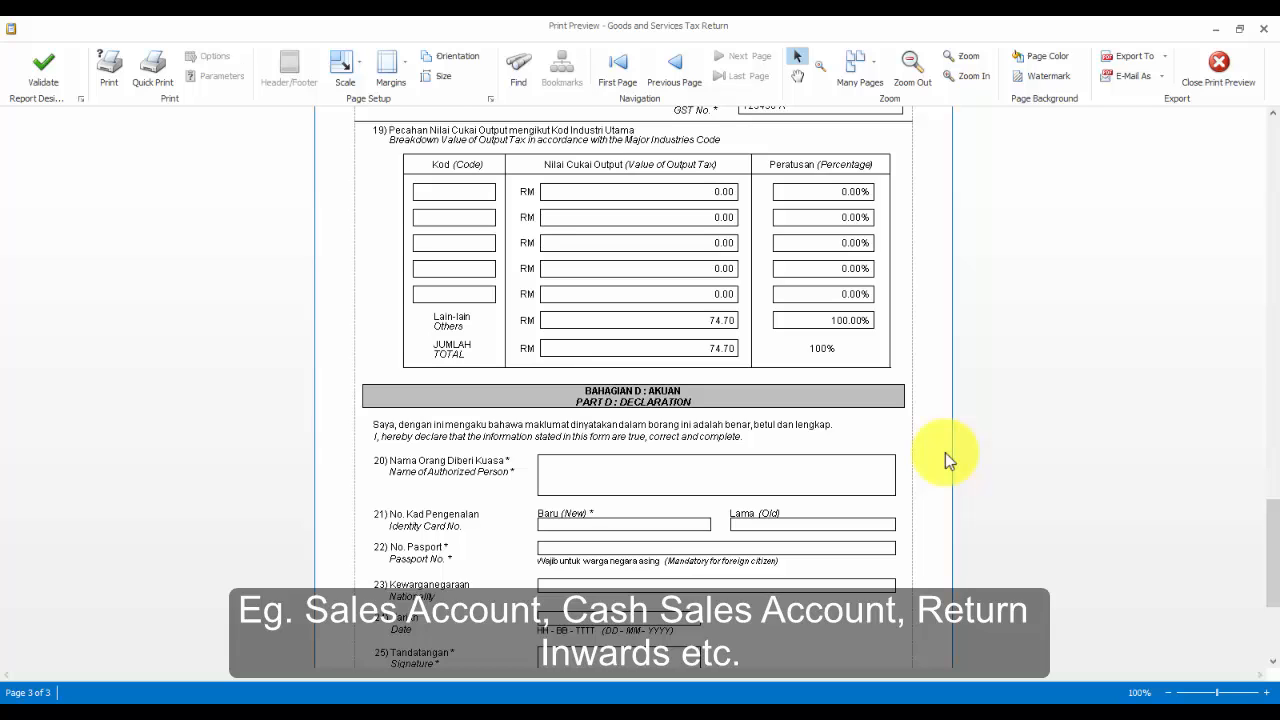
{"action": "scroll", "coordinate": [945, 452], "scroll_direction": "down", "scroll_amount": 2}
{"action": "scroll", "coordinate": [945, 452], "scroll_direction": "down", "scroll_amount": 3}
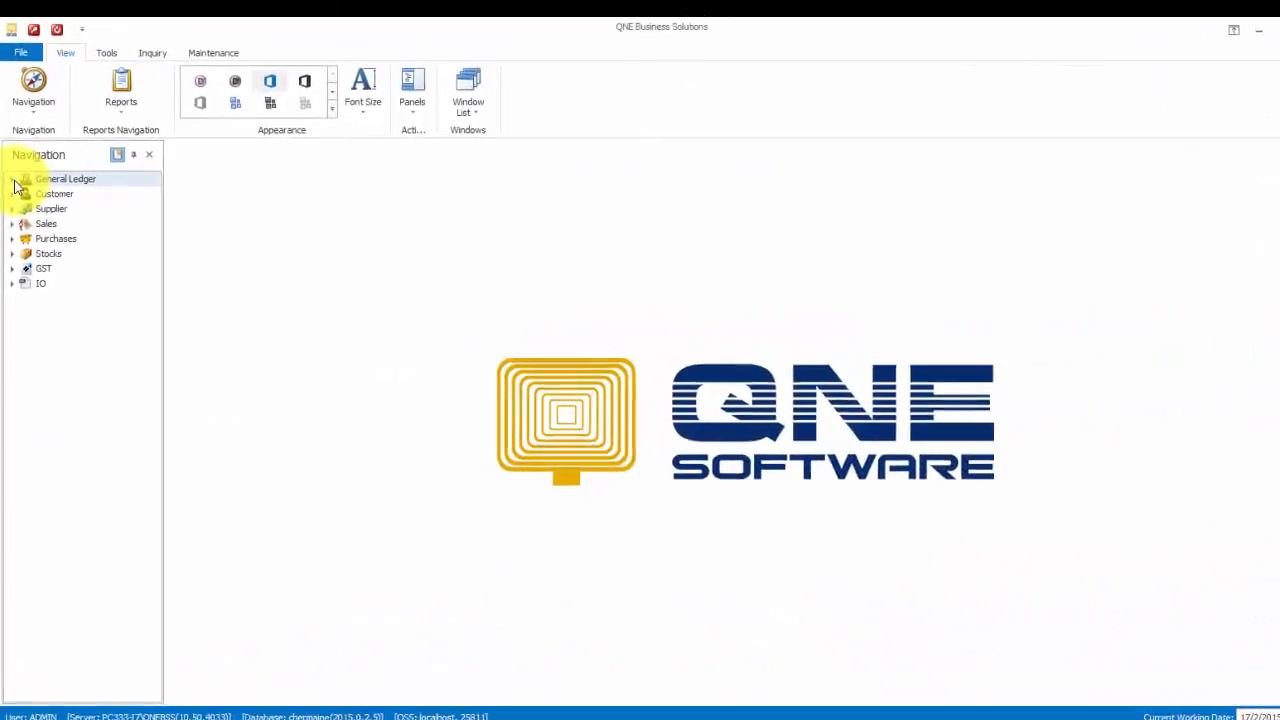
- Give the SALES - SOFTWARE account Major Industry Code 46510 in the chart of accounts
{"action": "left_click", "coordinate": [14, 180]}
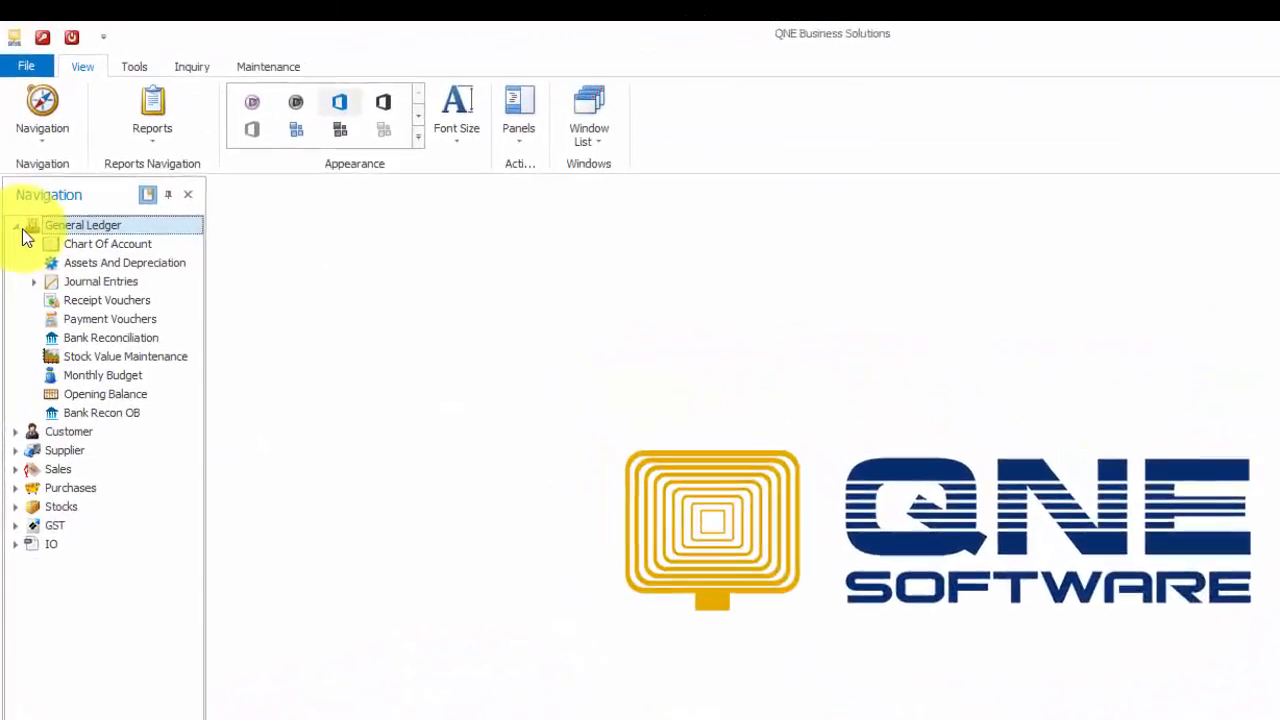
{"action": "left_click", "coordinate": [140, 398]}
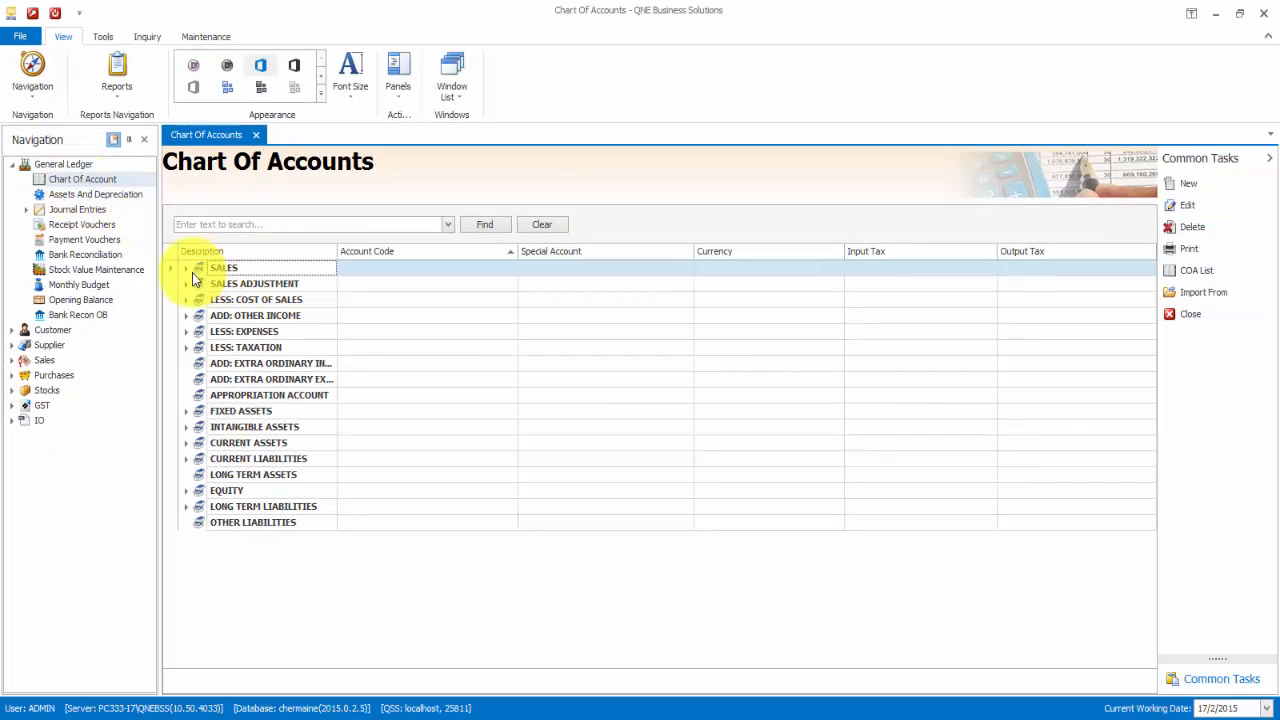
{"action": "left_click", "coordinate": [186, 270]}
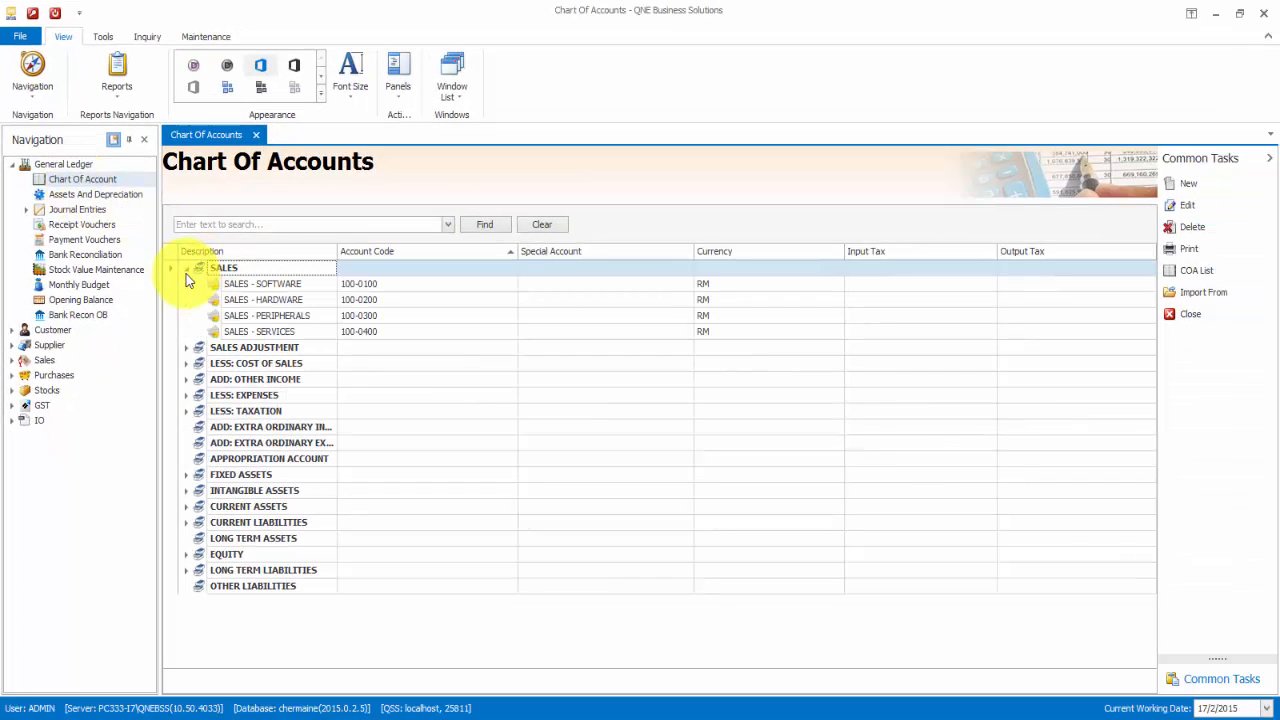
{"action": "right_click", "coordinate": [250, 288]}
{"action": "left_click", "coordinate": [252, 316]}
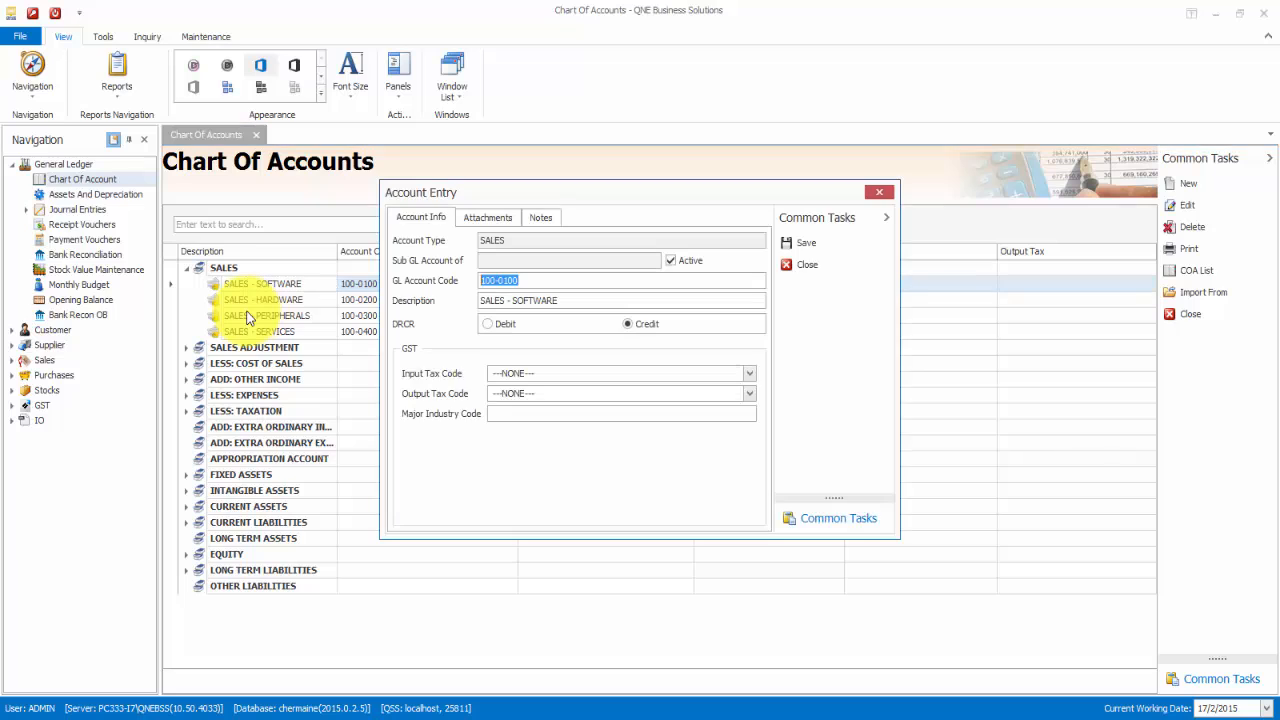
{"action": "left_click", "coordinate": [525, 416]}
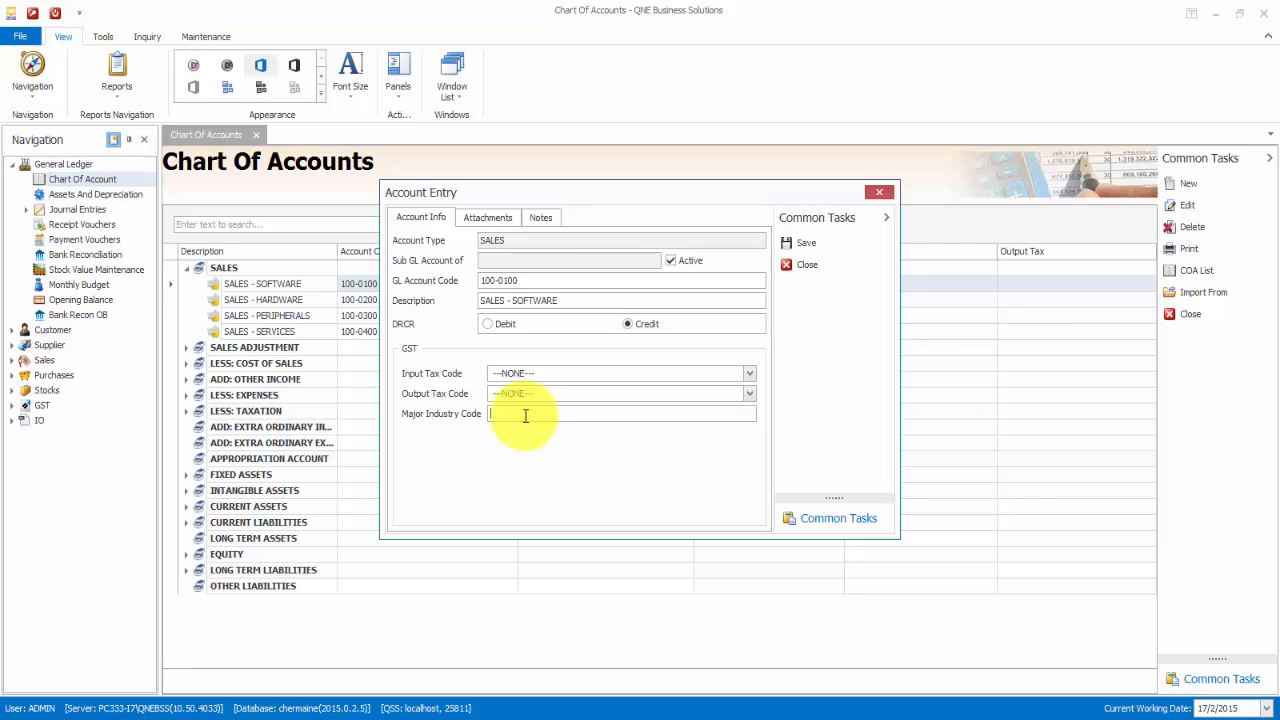
{"action": "type", "text": "46510"}
{"action": "left_click", "coordinate": [843, 247]}
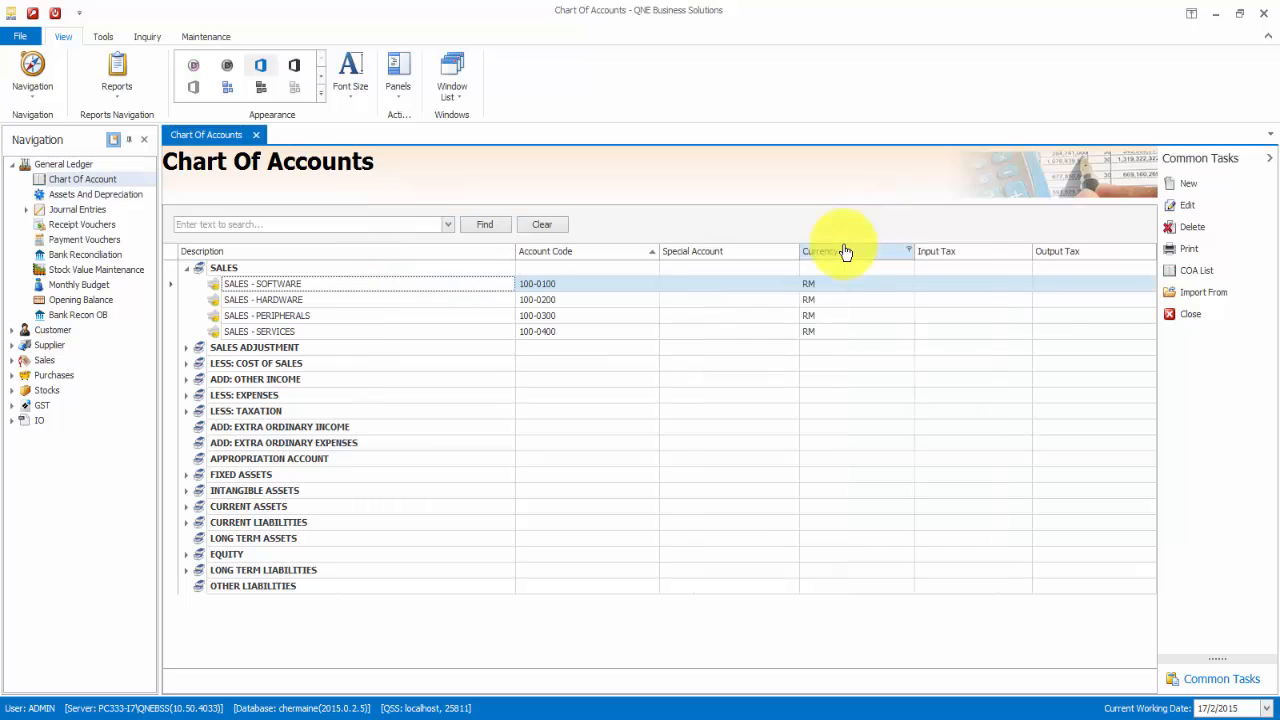
- Give the SALES - HARDWARE account Major Industry Code 46510 as well
{"action": "left_click", "coordinate": [394, 304]}
{"action": "right_click", "coordinate": [394, 304]}
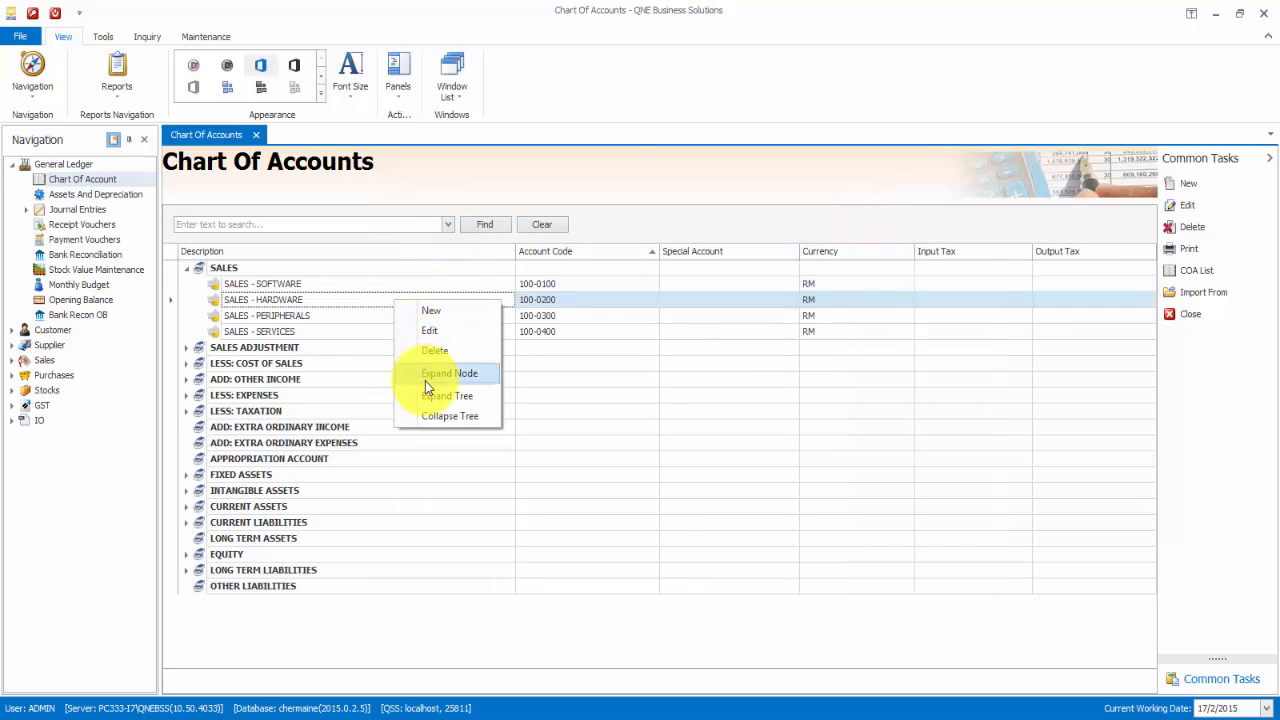
{"action": "left_click", "coordinate": [440, 327]}
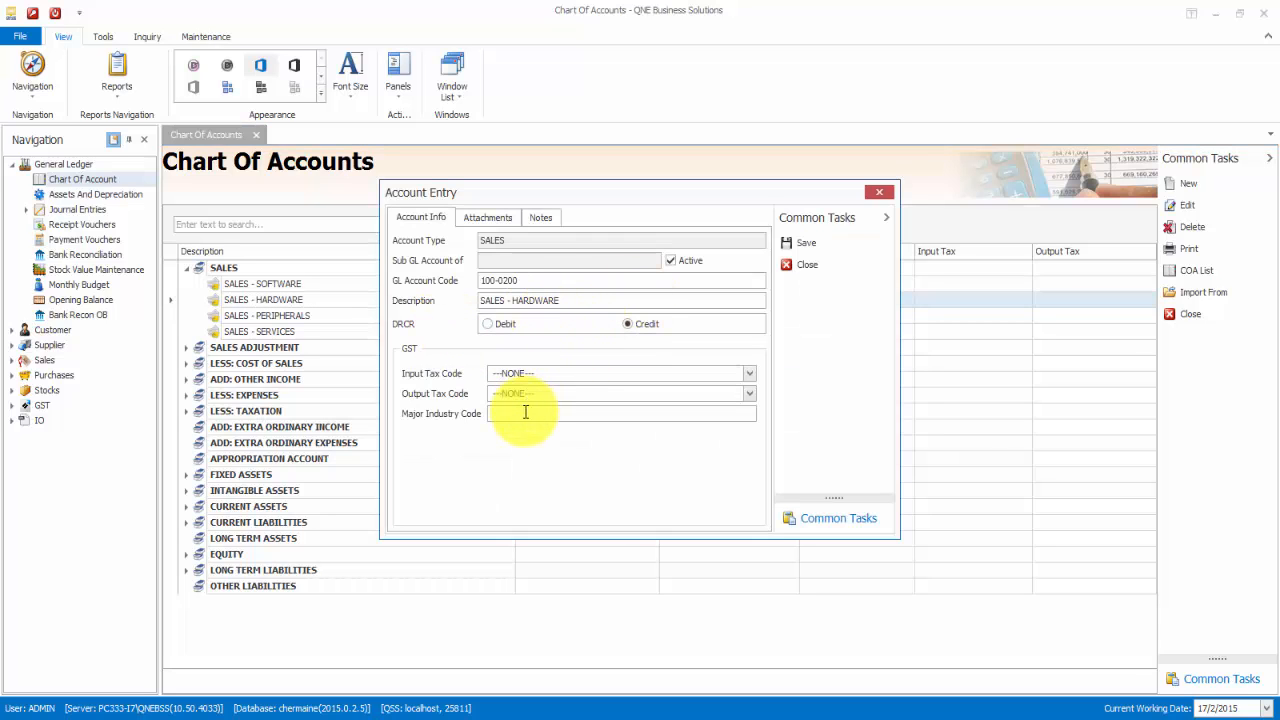
{"action": "type", "text": "46510"}
{"action": "left_click", "coordinate": [808, 245]}
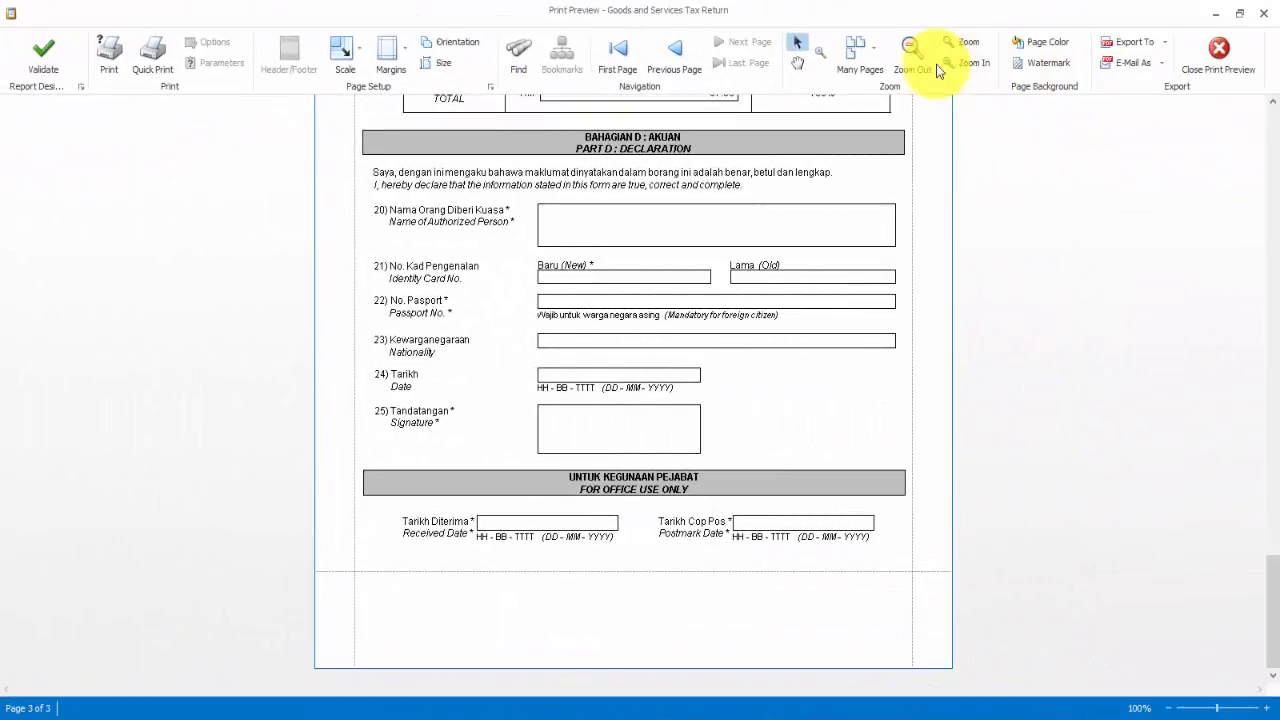
- Export the return to Documents as 'Goods and Services Tax Return.pdf' and open it
{"action": "left_click", "coordinate": [1165, 42]}
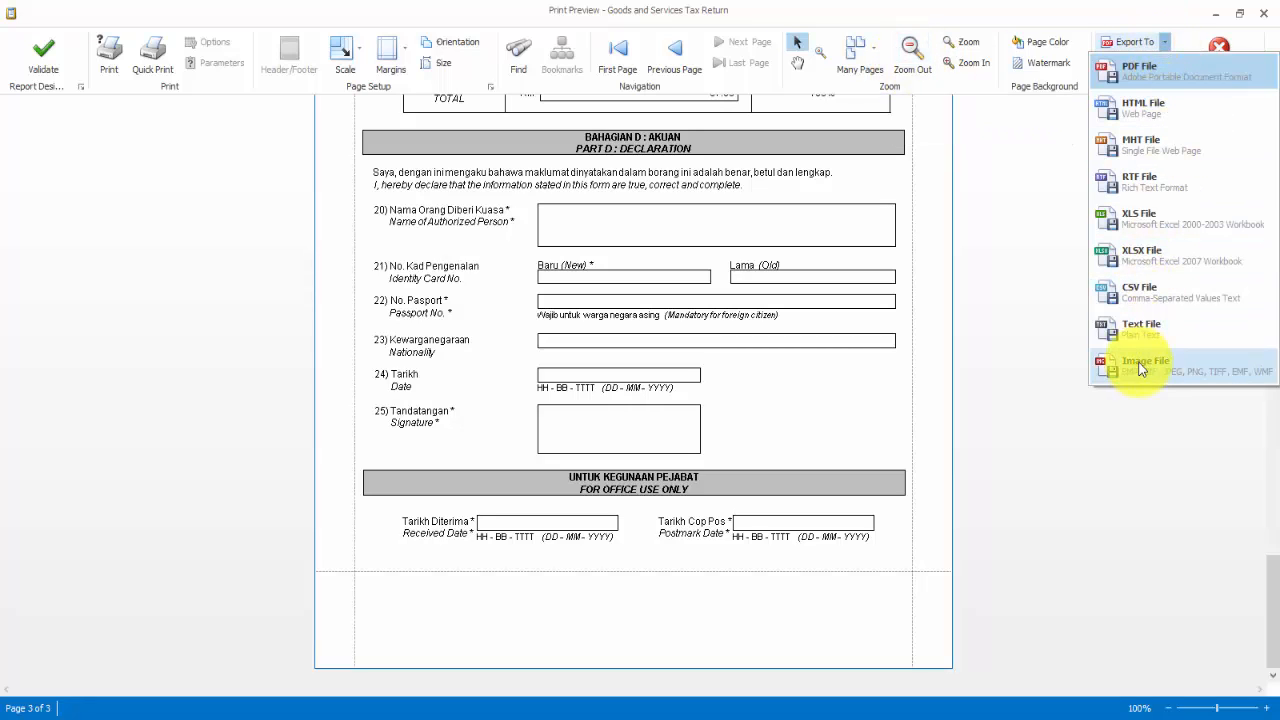
{"action": "left_click", "coordinate": [1138, 72]}
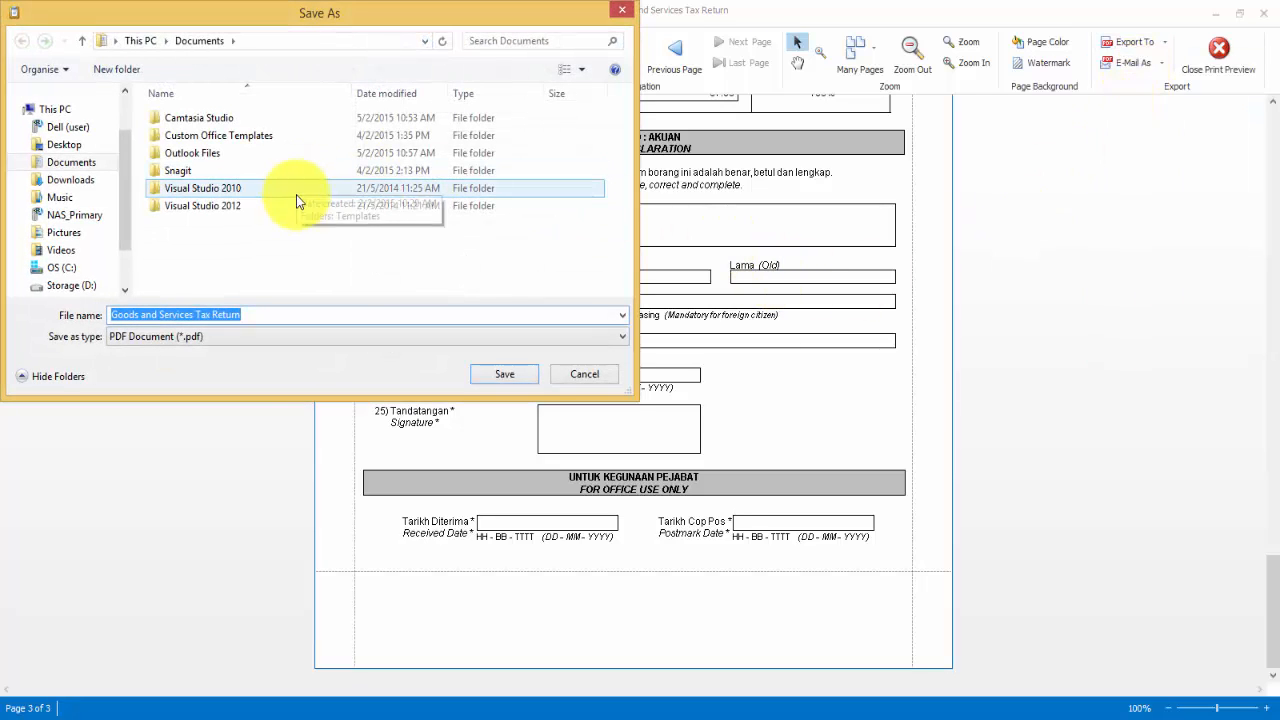
{"action": "left_click", "coordinate": [525, 373]}
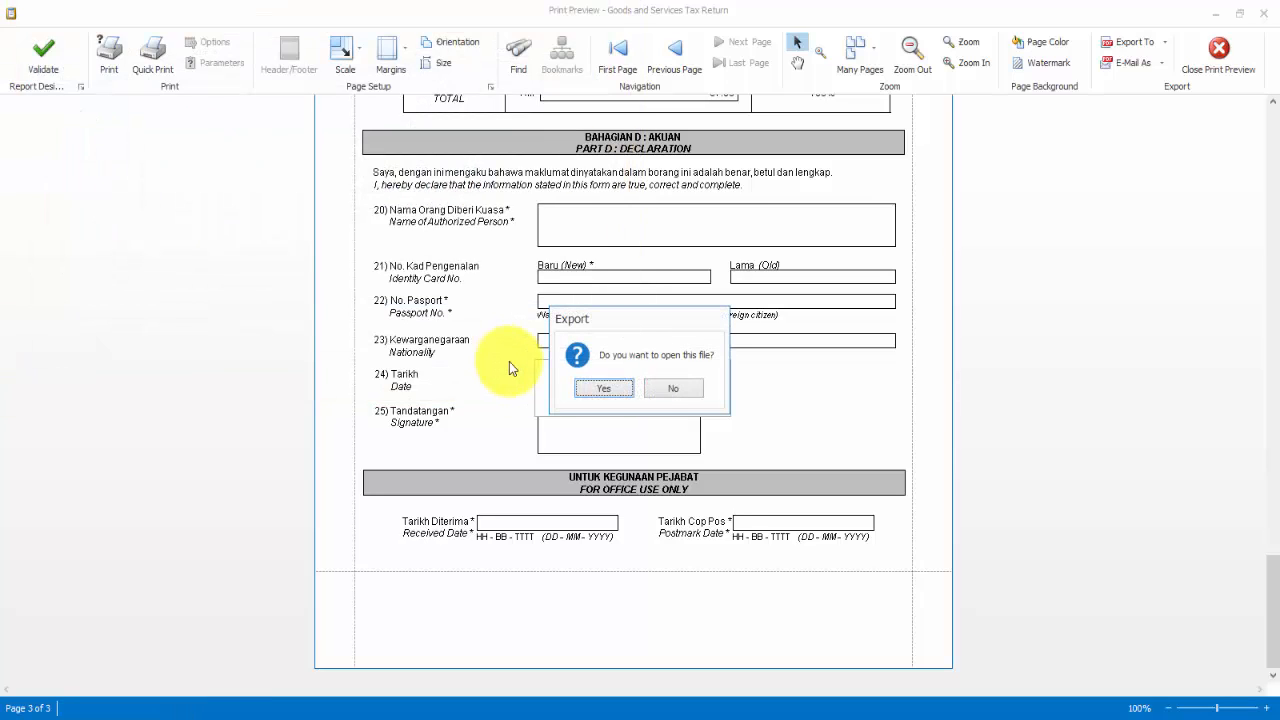
{"action": "left_click", "coordinate": [624, 391]}
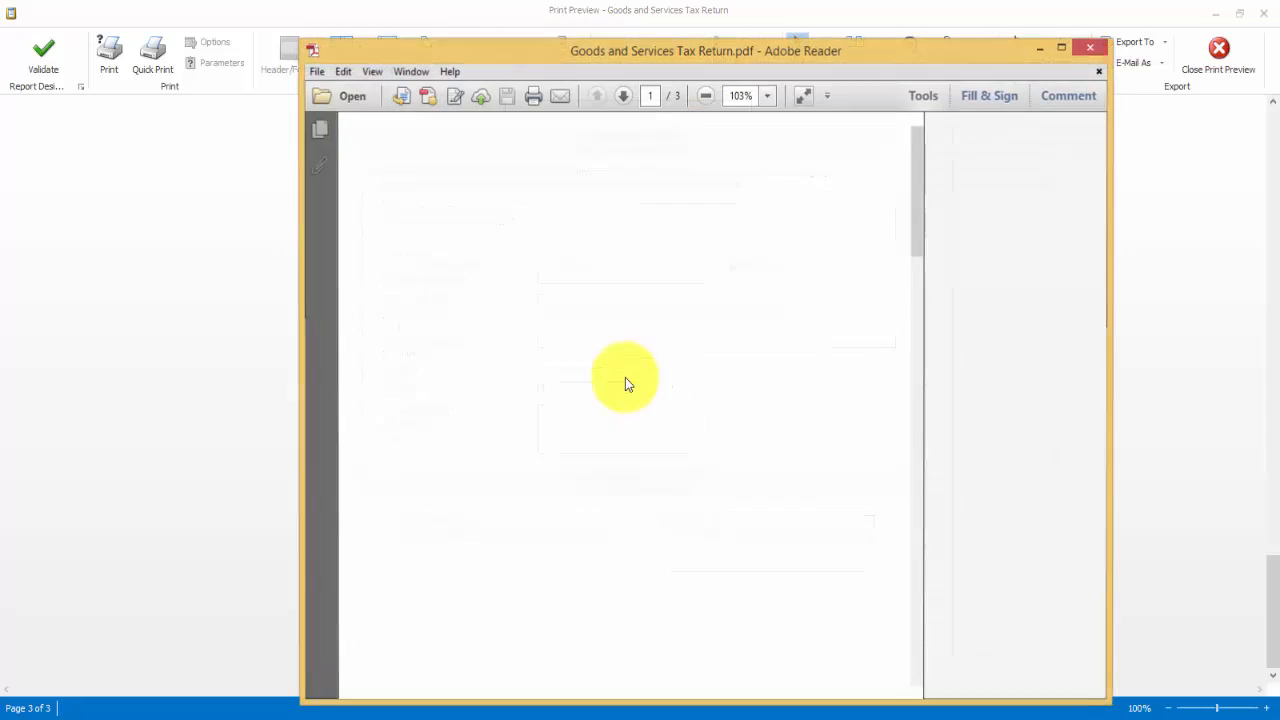
- Scroll through the pages of Goods and Services Tax Return.pdf in Adobe Reader
{"action": "scroll", "coordinate": [666, 399], "scroll_direction": "down", "scroll_amount": 15}
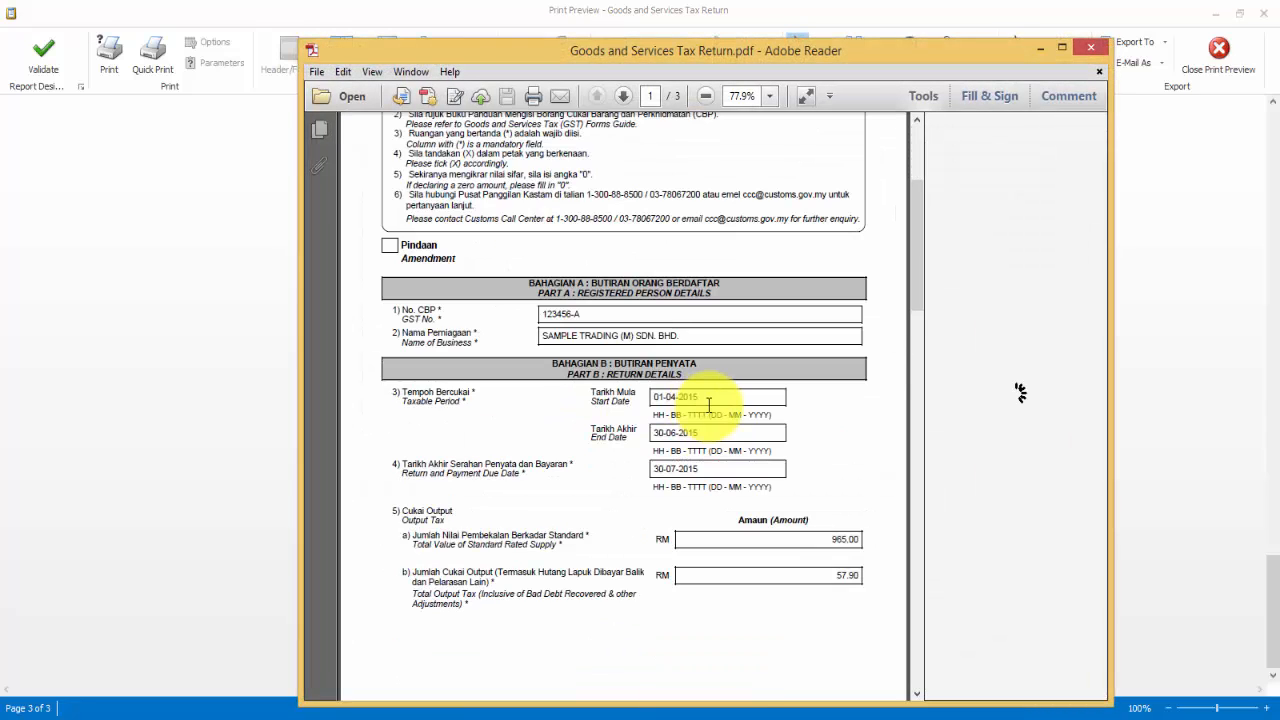
{"action": "scroll", "coordinate": [714, 411], "scroll_direction": "down", "scroll_amount": 20}
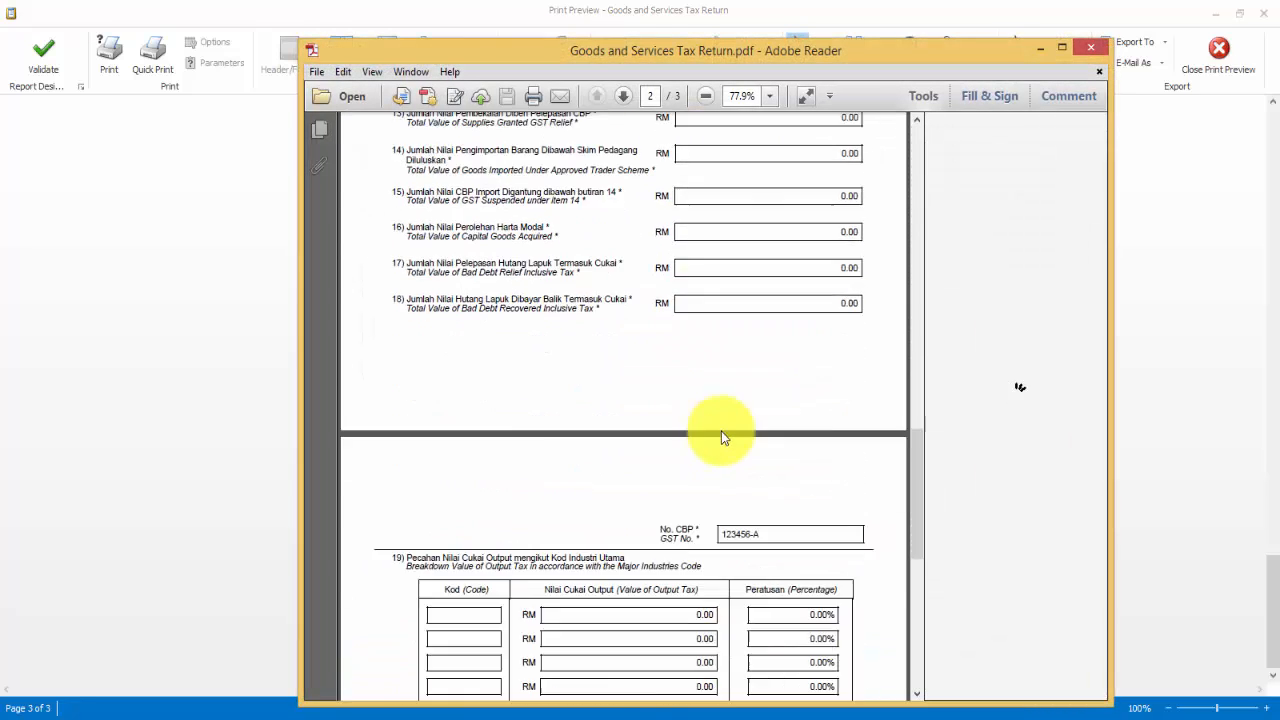
{"action": "scroll", "coordinate": [726, 435], "scroll_direction": "up", "scroll_amount": 20}
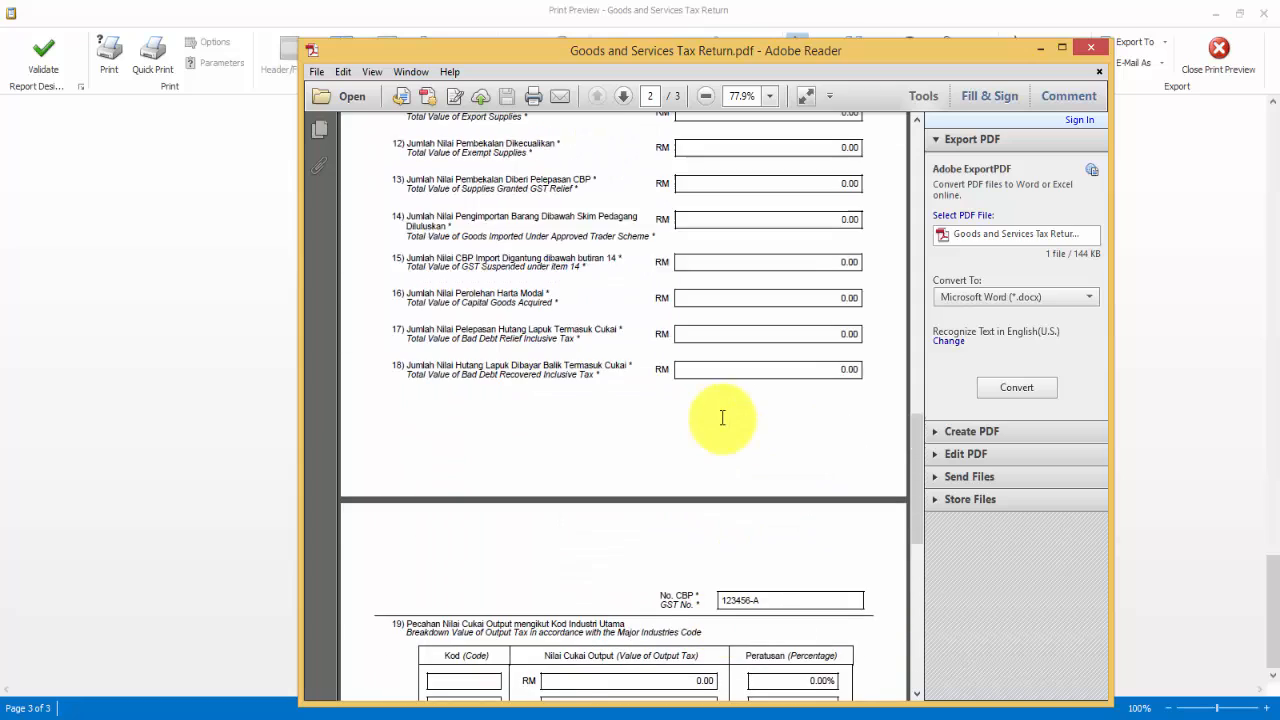
{"action": "scroll", "coordinate": [726, 404], "scroll_direction": "up", "scroll_amount": 15}
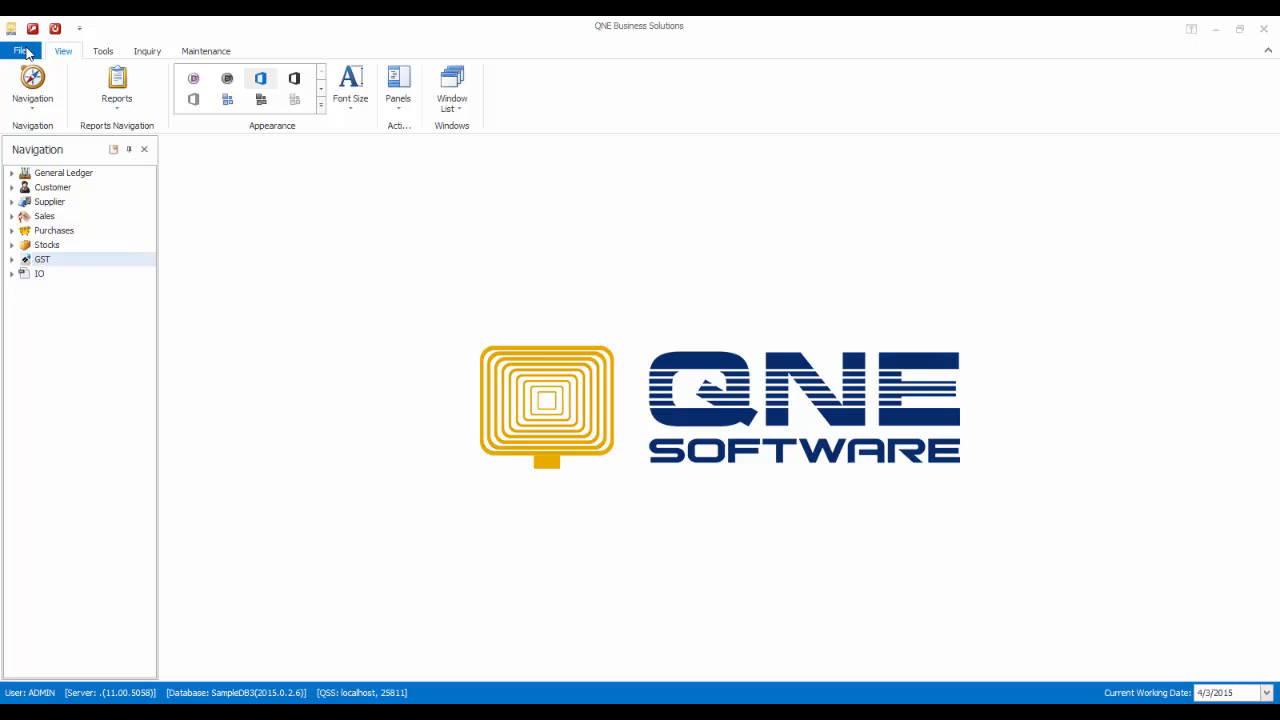
- Toggle the GST/VAT module in the registered modules manager and save the change
{"action": "left_click", "coordinate": [25, 52]}
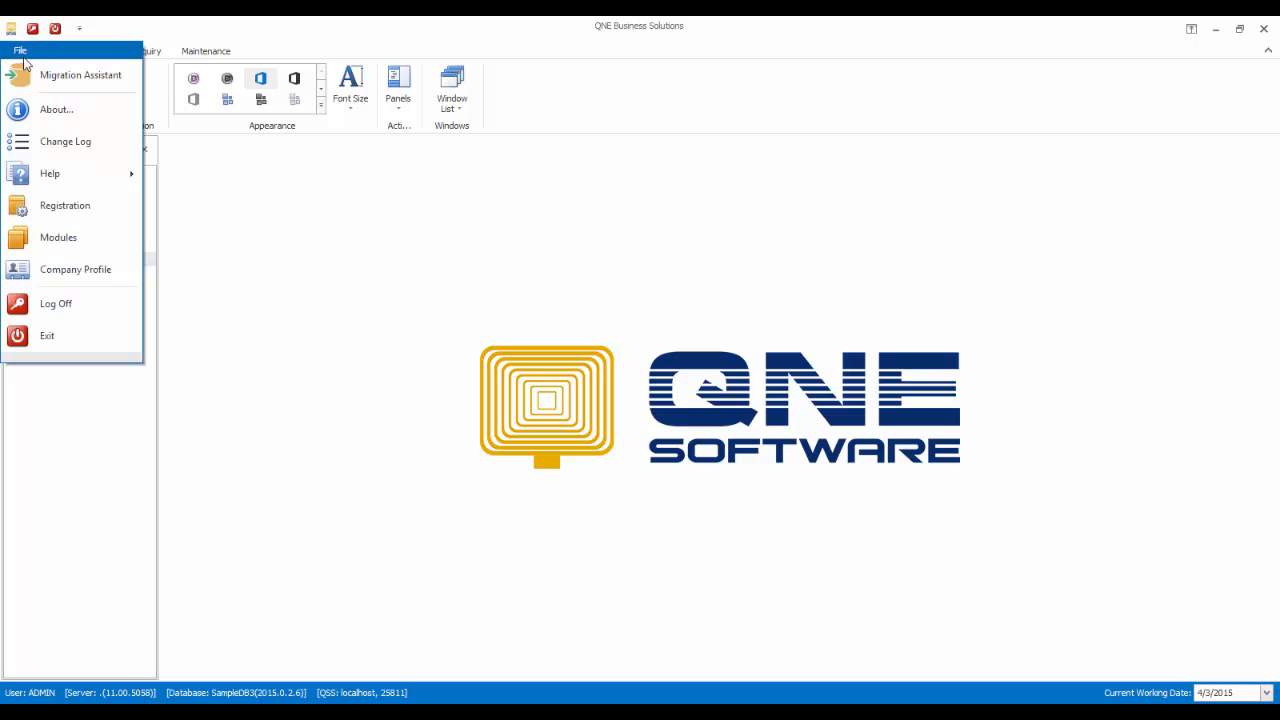
{"action": "left_click", "coordinate": [58, 208]}
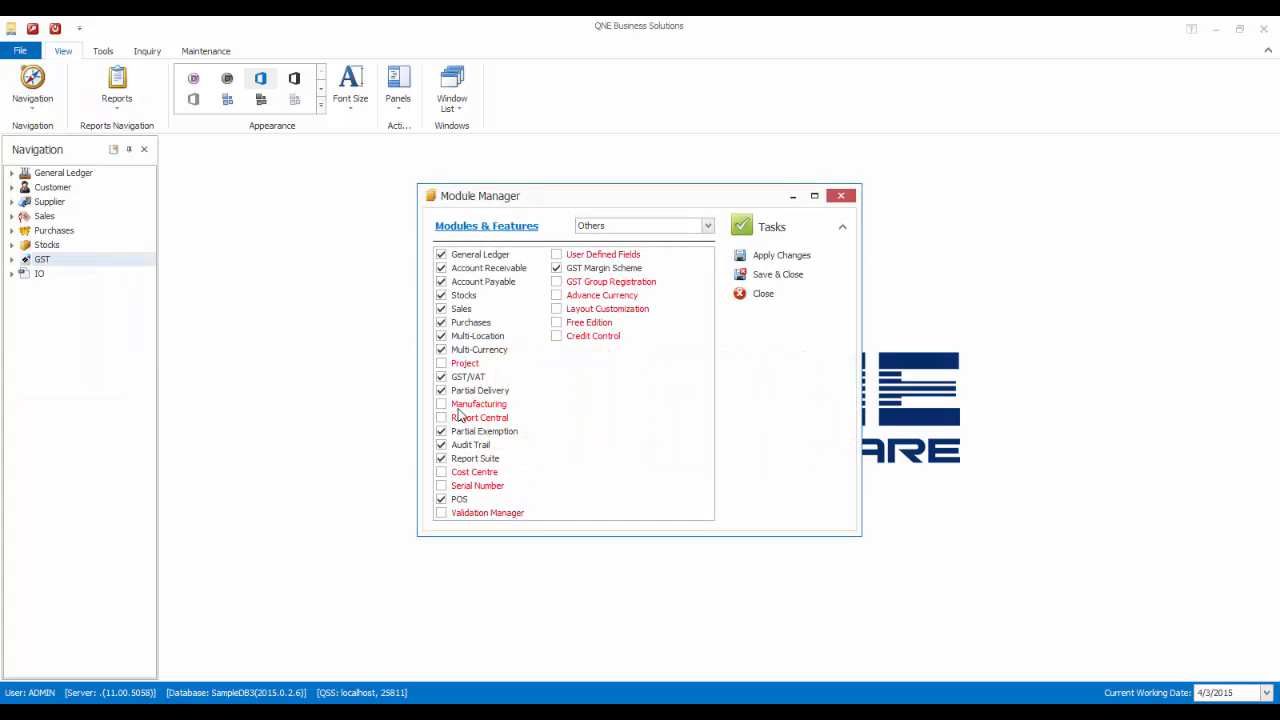
{"action": "left_click", "coordinate": [443, 378]}
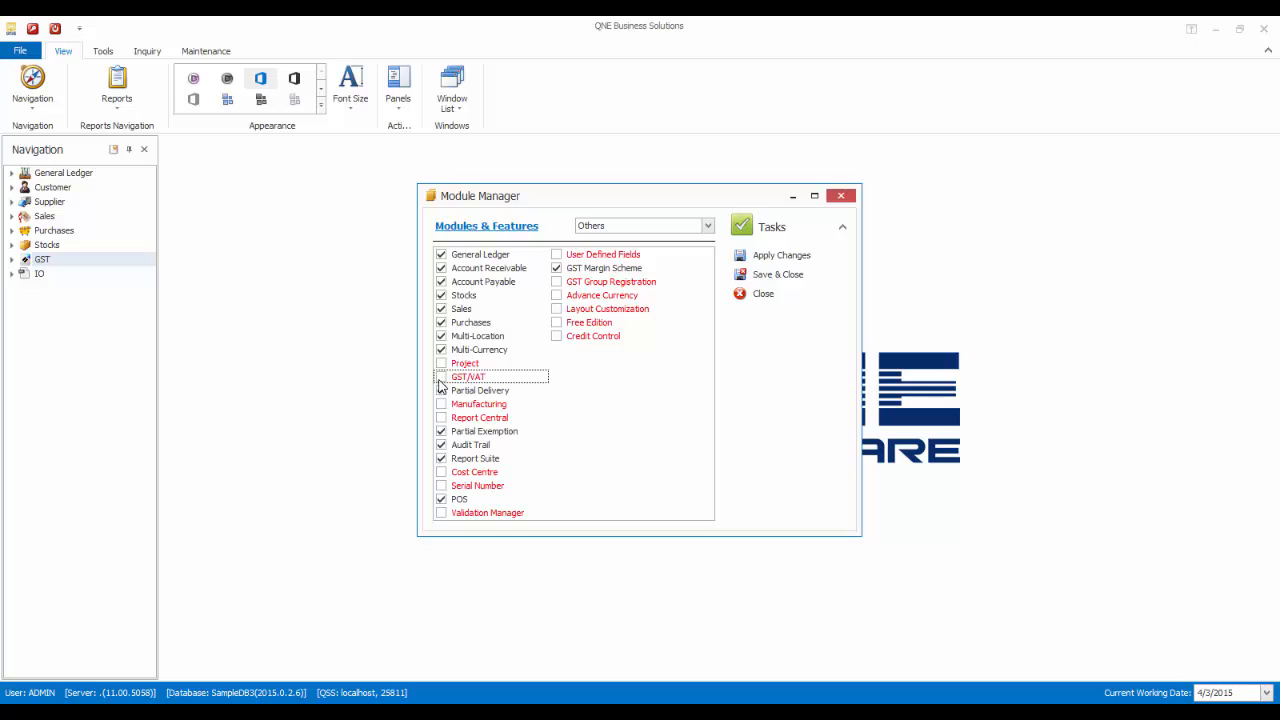
{"action": "left_click", "coordinate": [787, 256]}
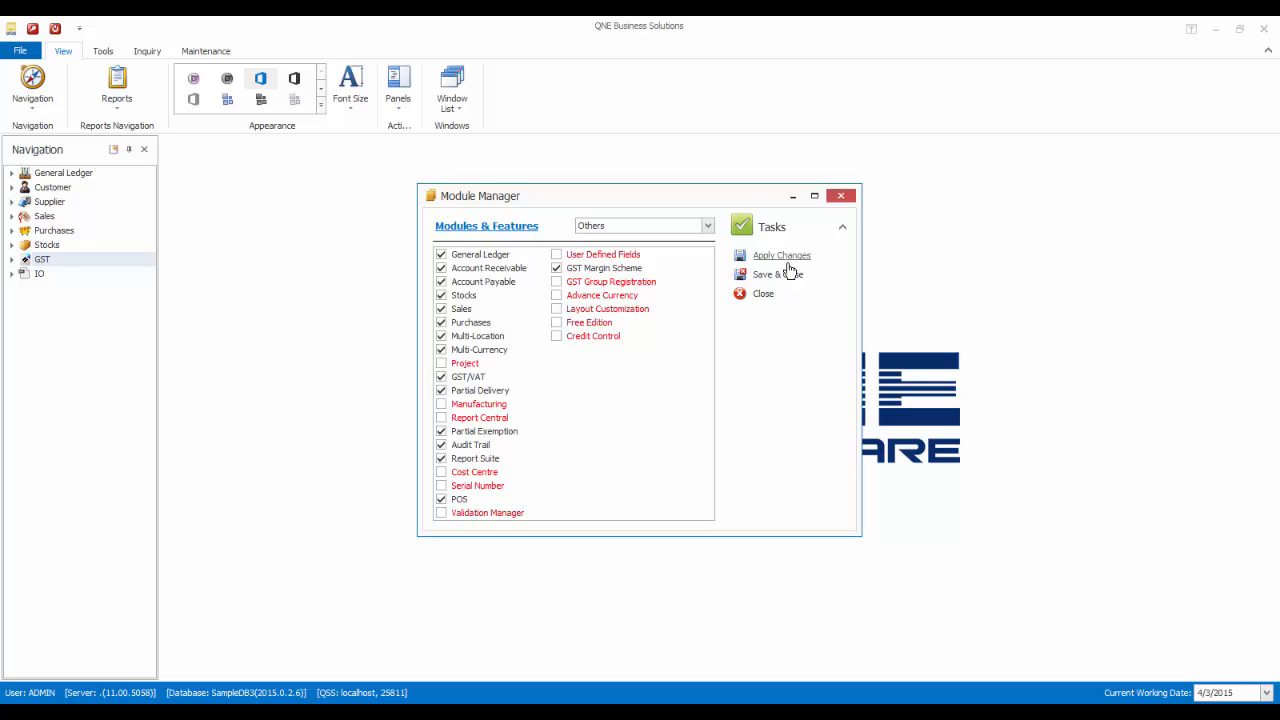
{"action": "left_click", "coordinate": [788, 275]}
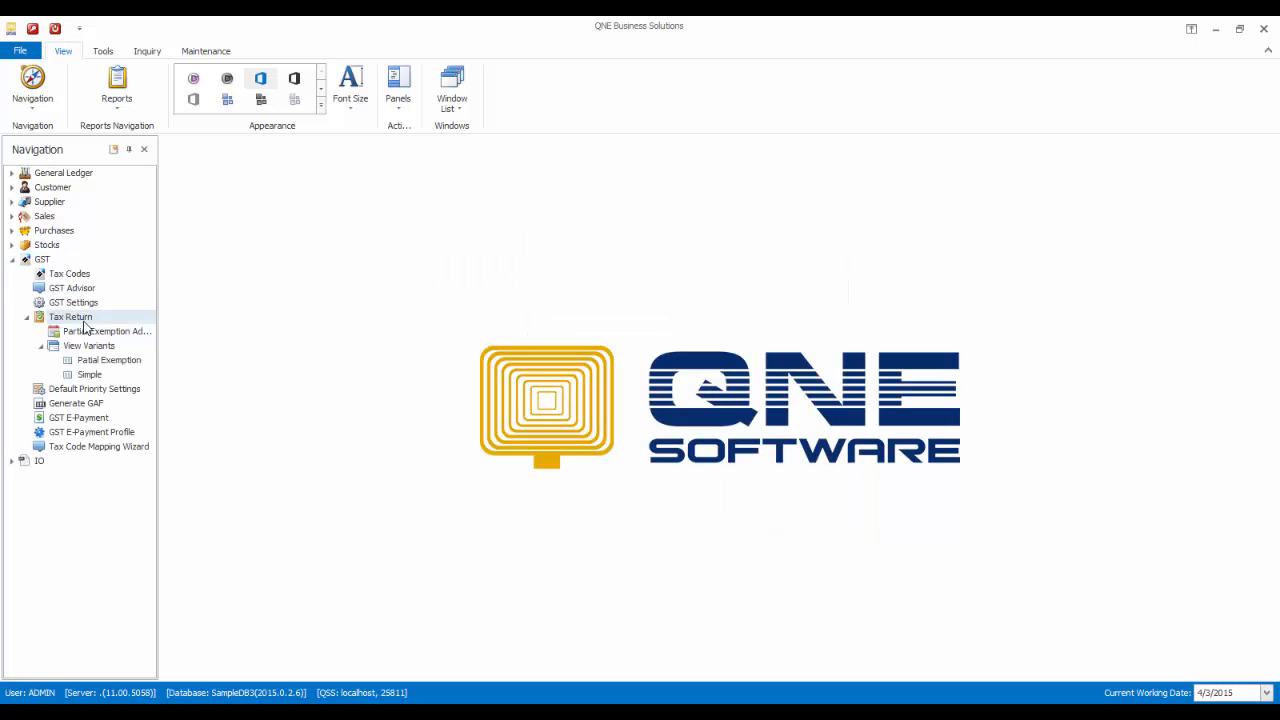
- Start a tax return for 1/4/2015 to 30/6/2015, skipping the GST Advisor wizard
{"action": "left_click", "coordinate": [83, 320]}
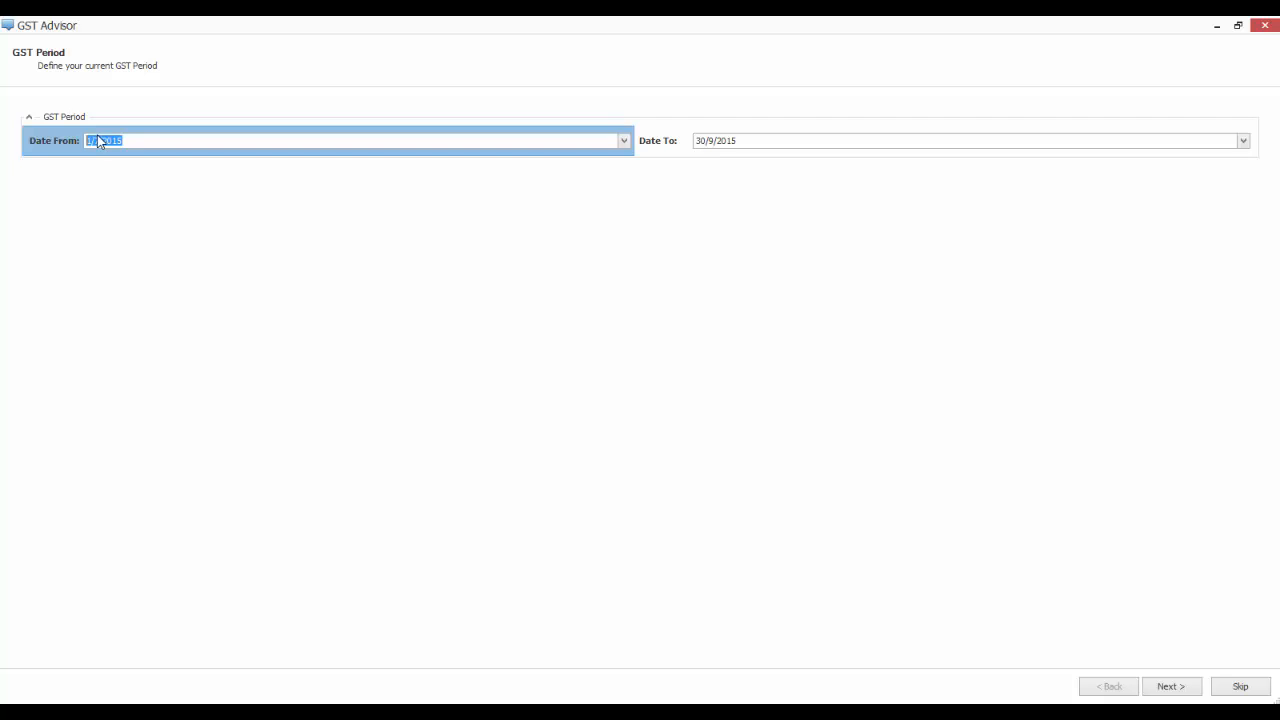
{"action": "left_click", "coordinate": [98, 139]}
{"action": "type", "text": "4"}
{"action": "left_click", "coordinate": [712, 141]}
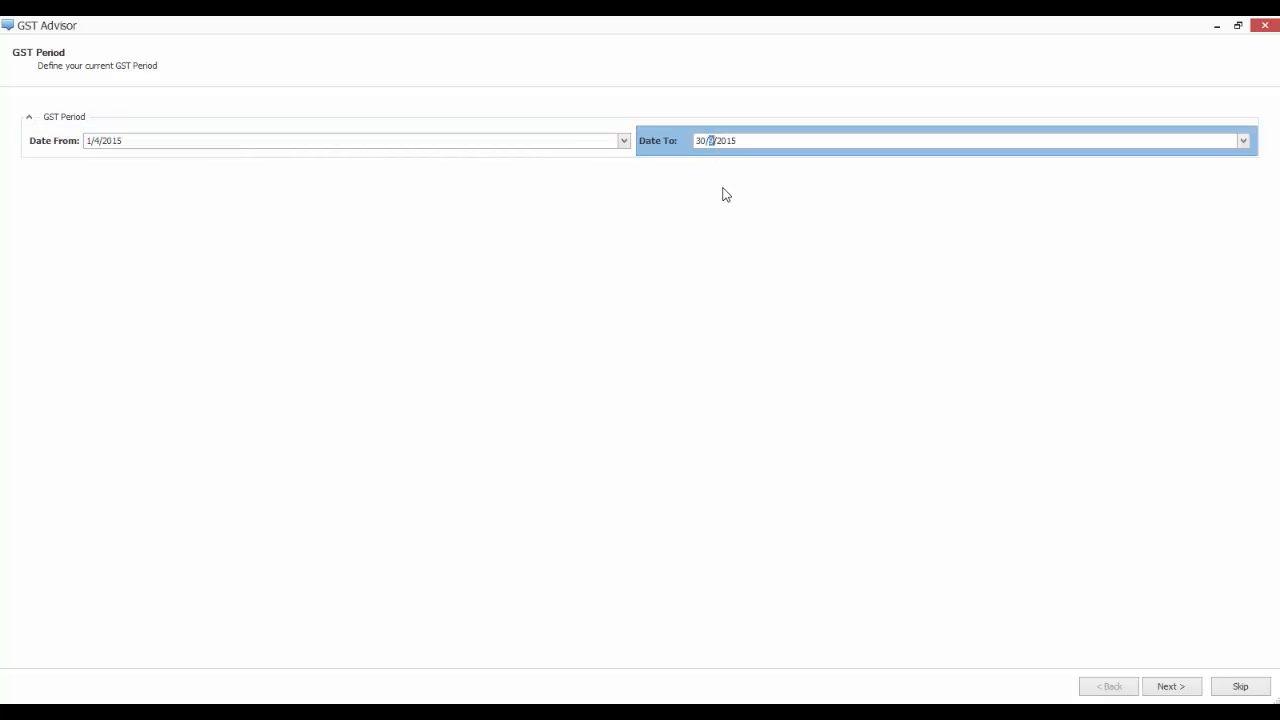
{"action": "type", "text": "6"}
{"action": "left_click", "coordinate": [1240, 686]}
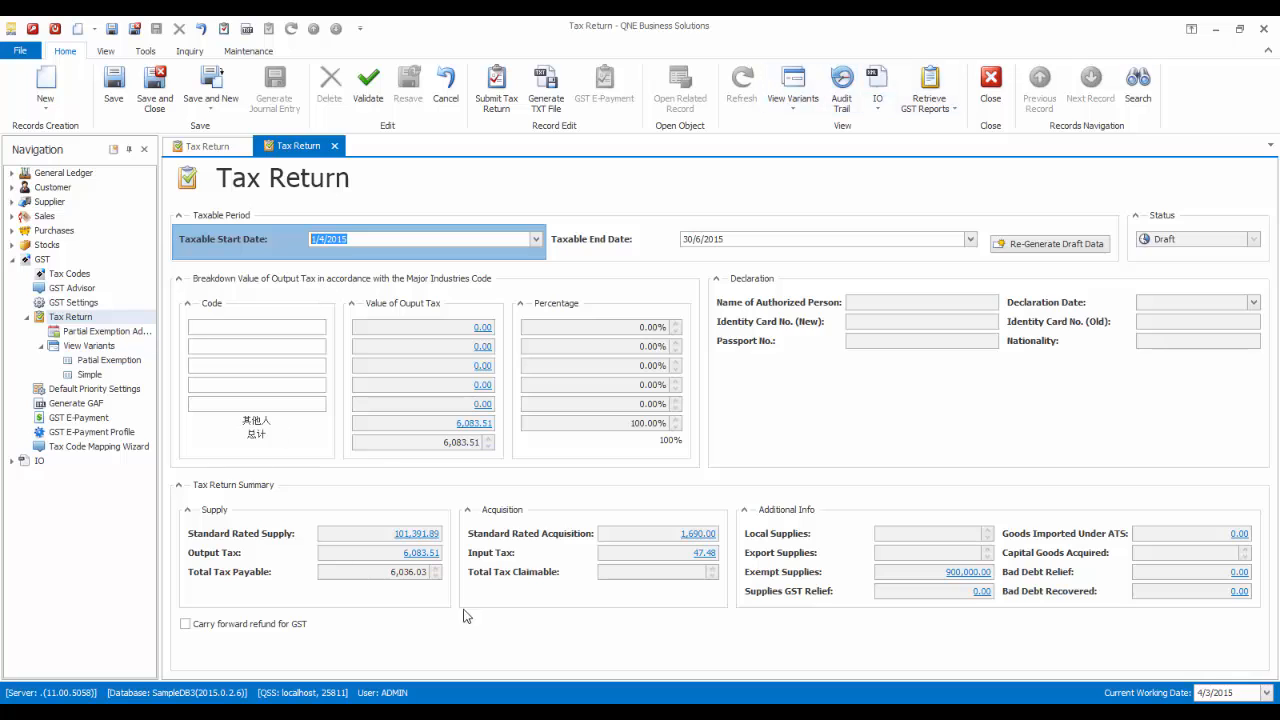
- Open GST Detail breakdowns for output tax and input tax, then save the draft return
{"action": "left_click", "coordinate": [435, 556]}
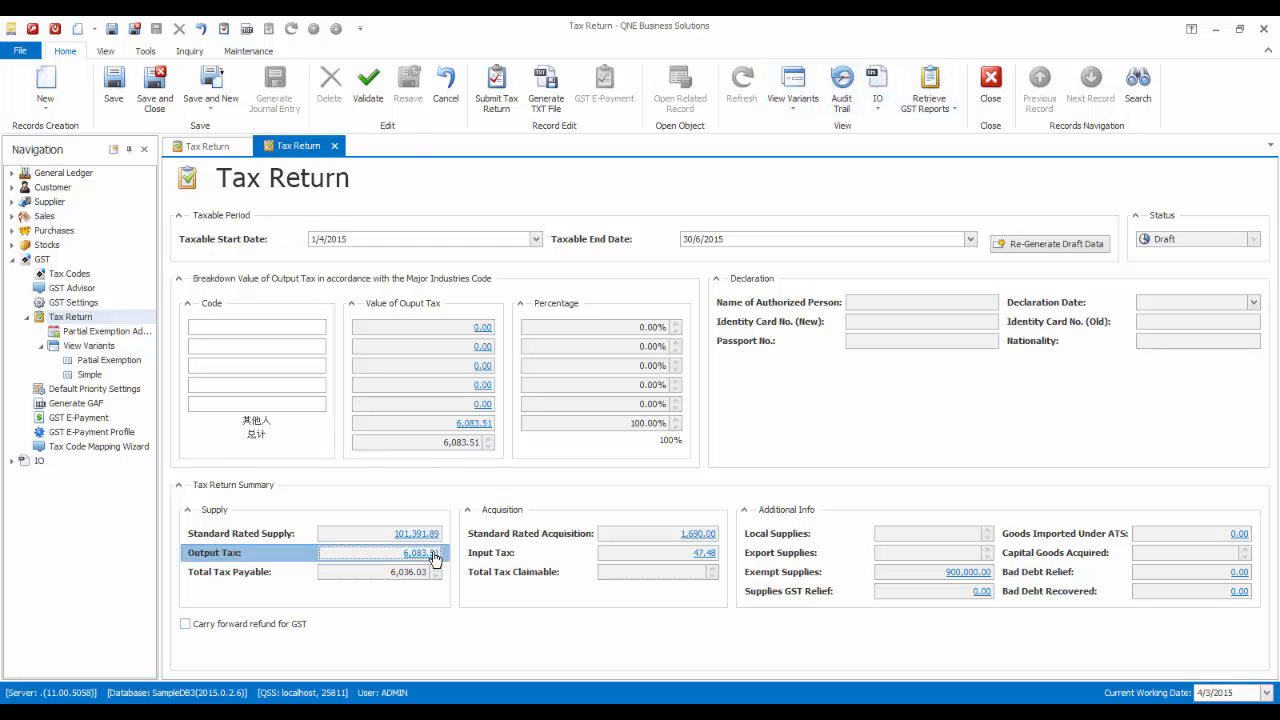
{"action": "left_click", "coordinate": [435, 556]}
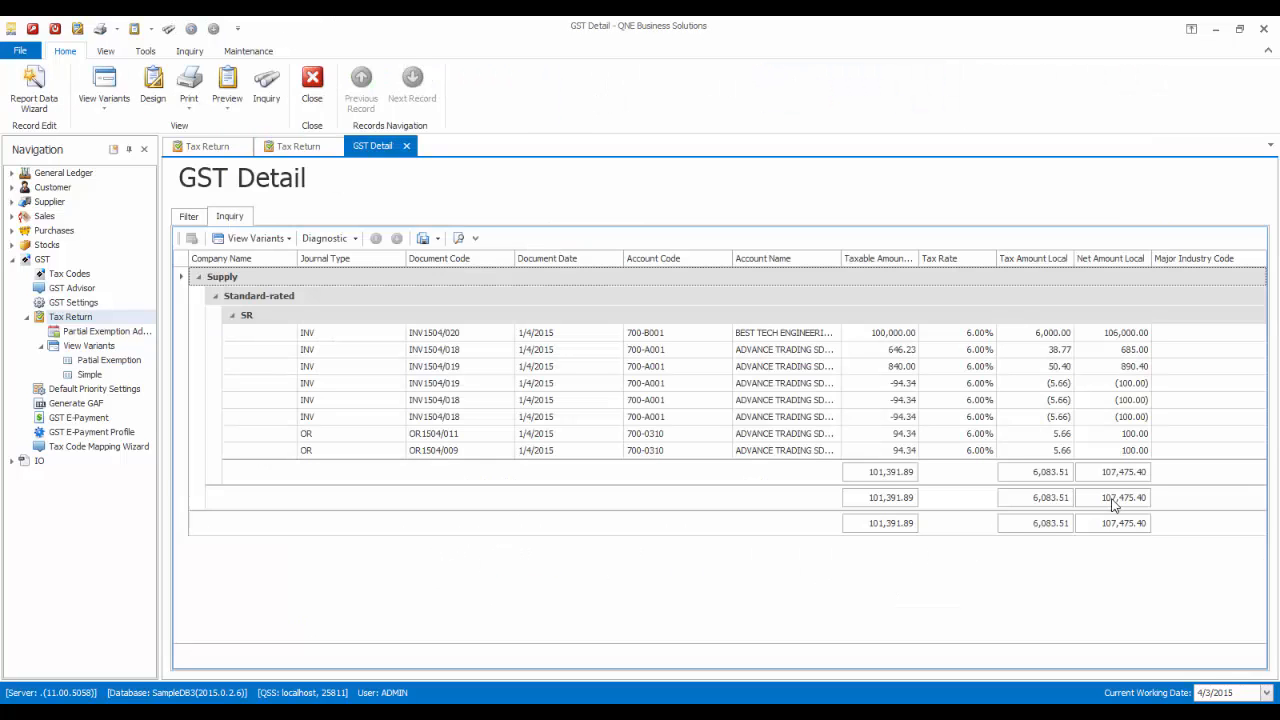
{"action": "left_click", "coordinate": [296, 146]}
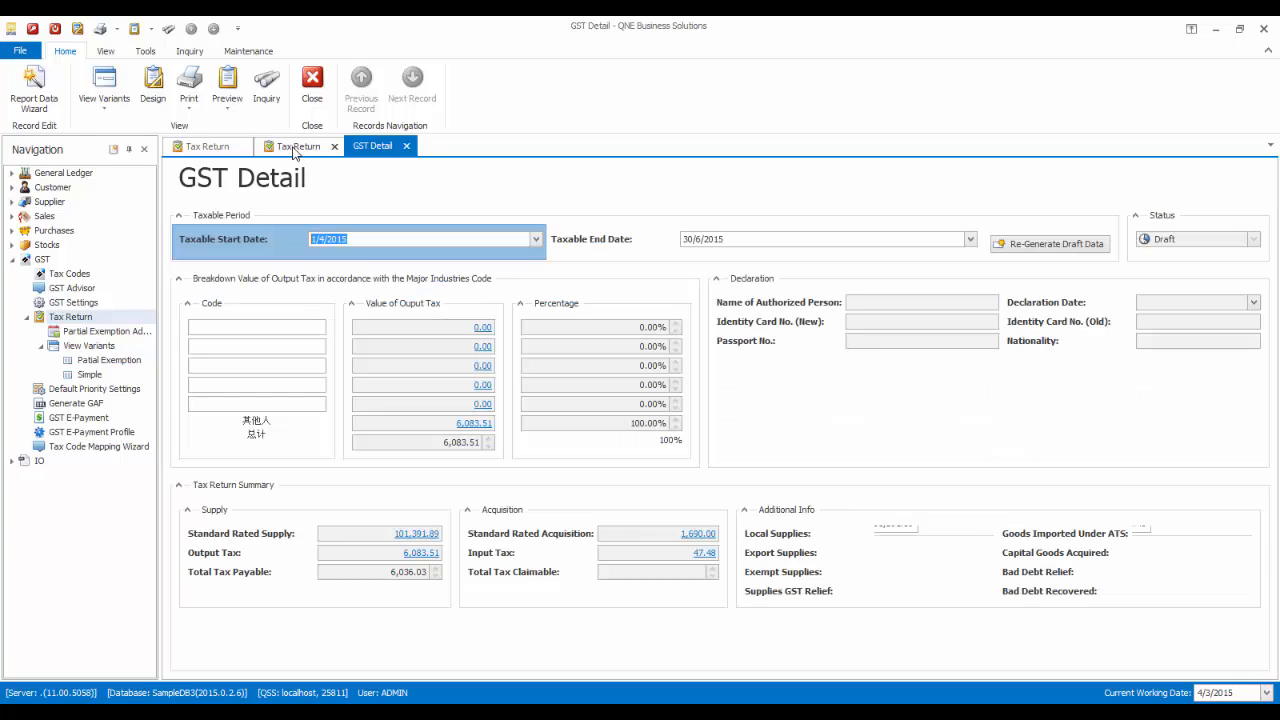
{"action": "left_click", "coordinate": [680, 561]}
{"action": "left_click", "coordinate": [680, 561]}
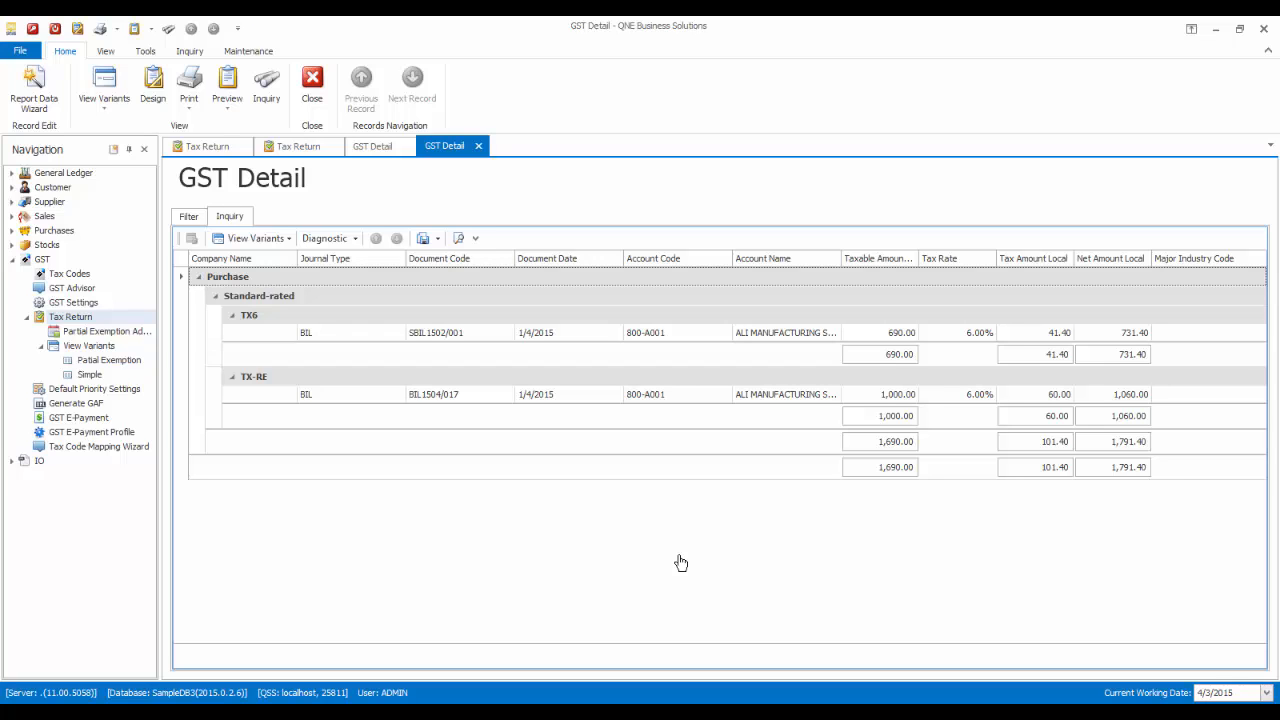
{"action": "left_click", "coordinate": [279, 150]}
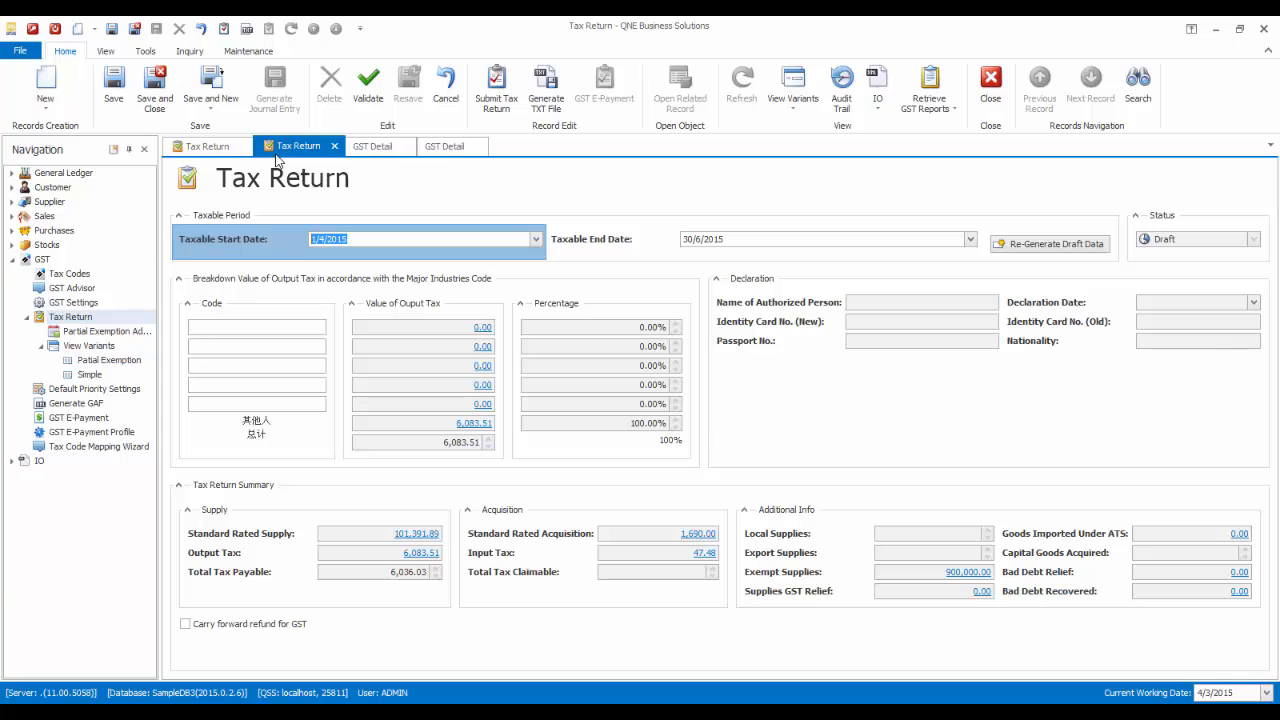
{"action": "left_click", "coordinate": [114, 85]}
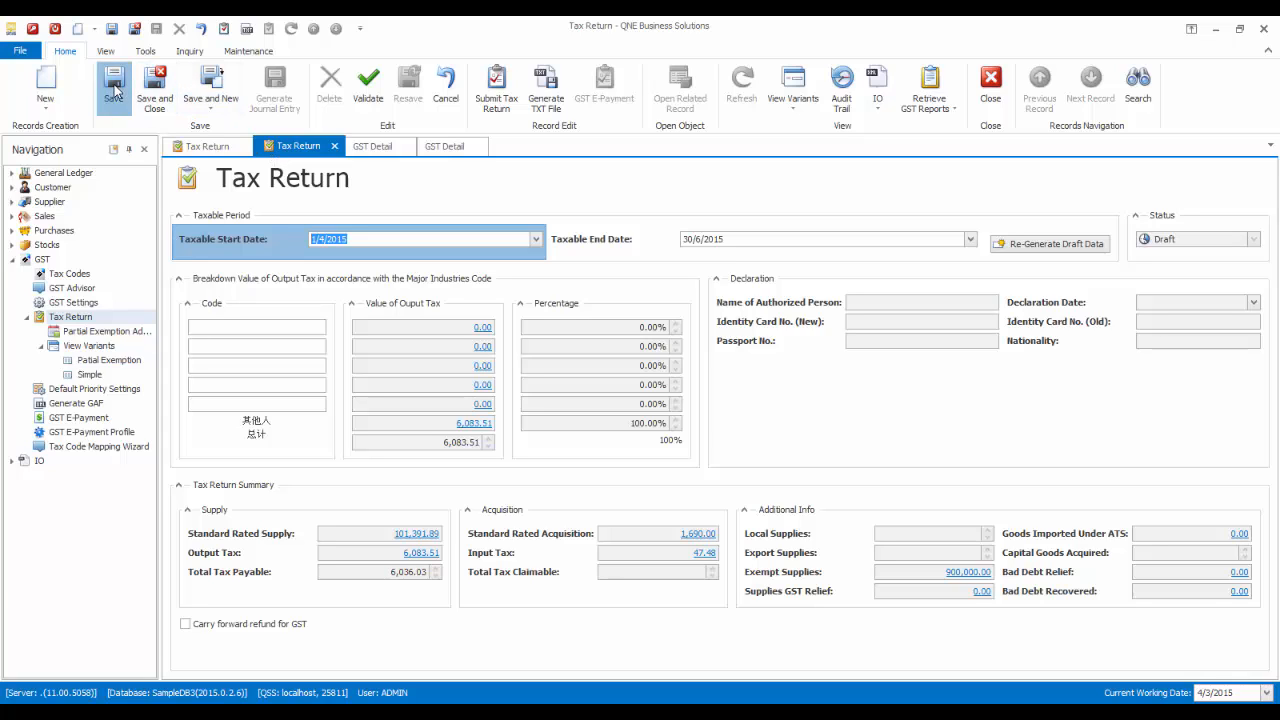
- Submit the return with the authorised person's name, their new IC number and nationality MALAYSIAN
{"action": "left_click", "coordinate": [498, 92]}
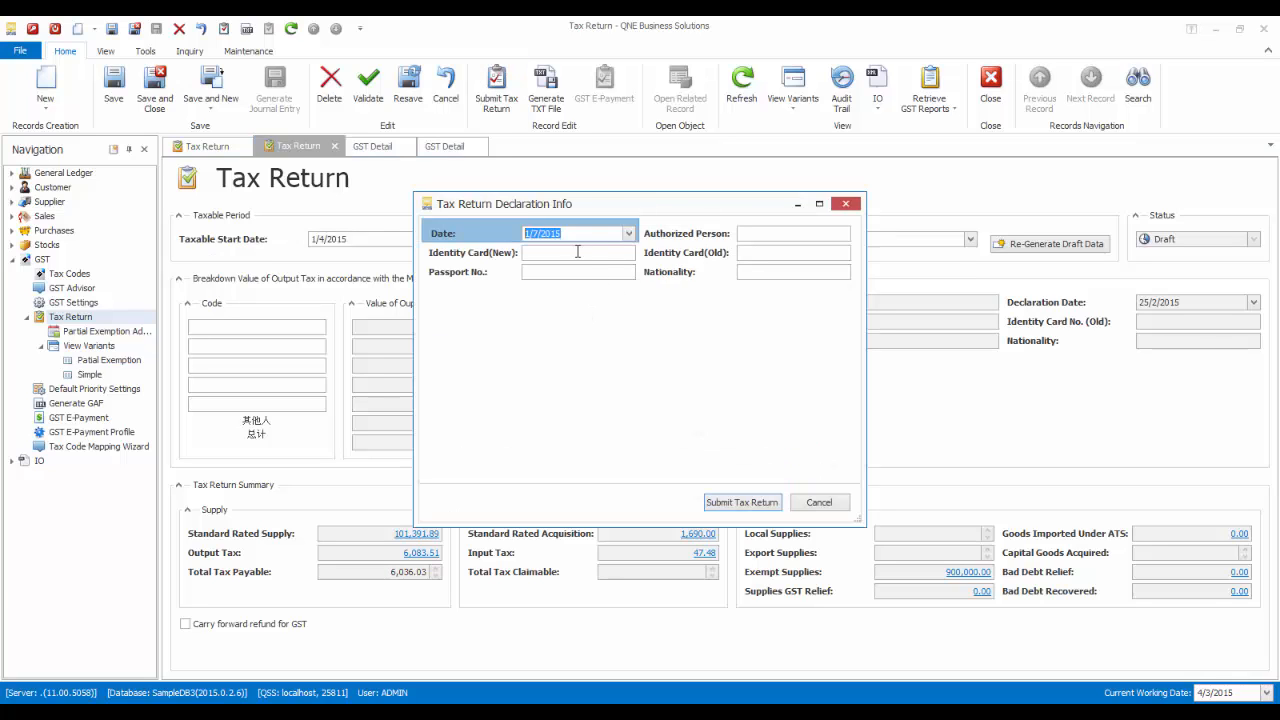
{"action": "left_click", "coordinate": [768, 235]}
{"action": "type", "text": "TAN"}
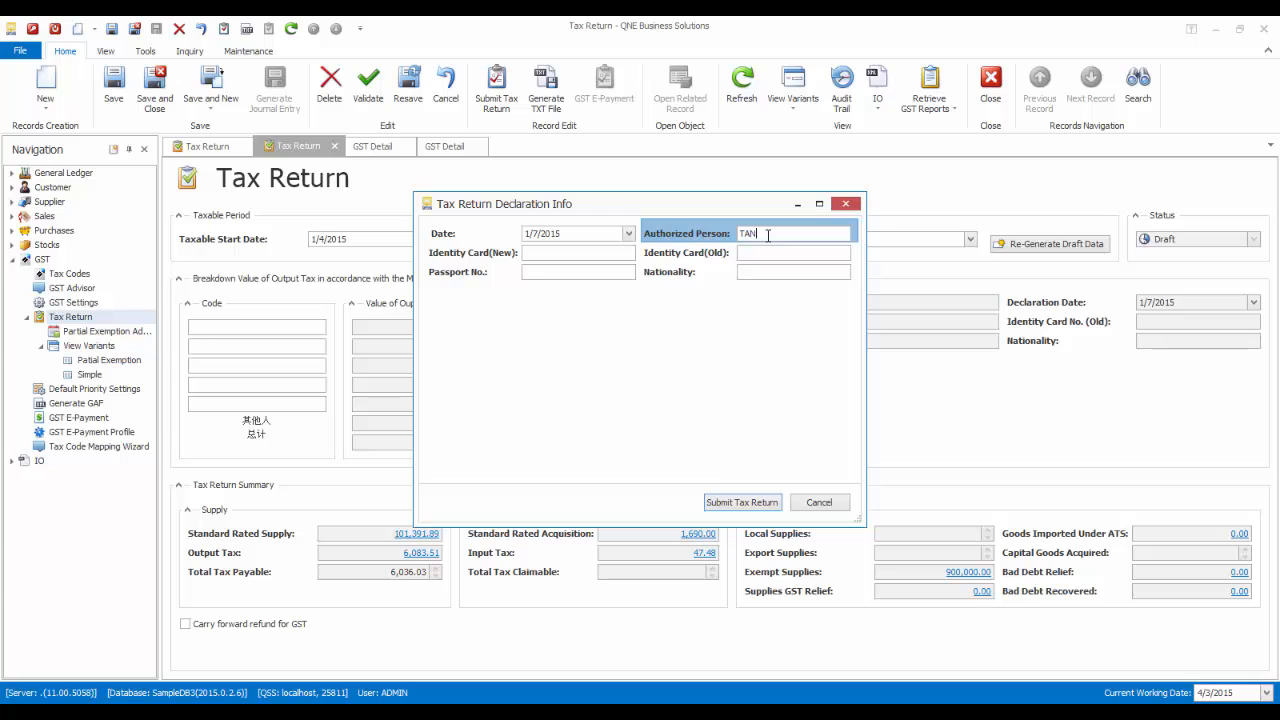
{"action": "key", "text": "Tab"}
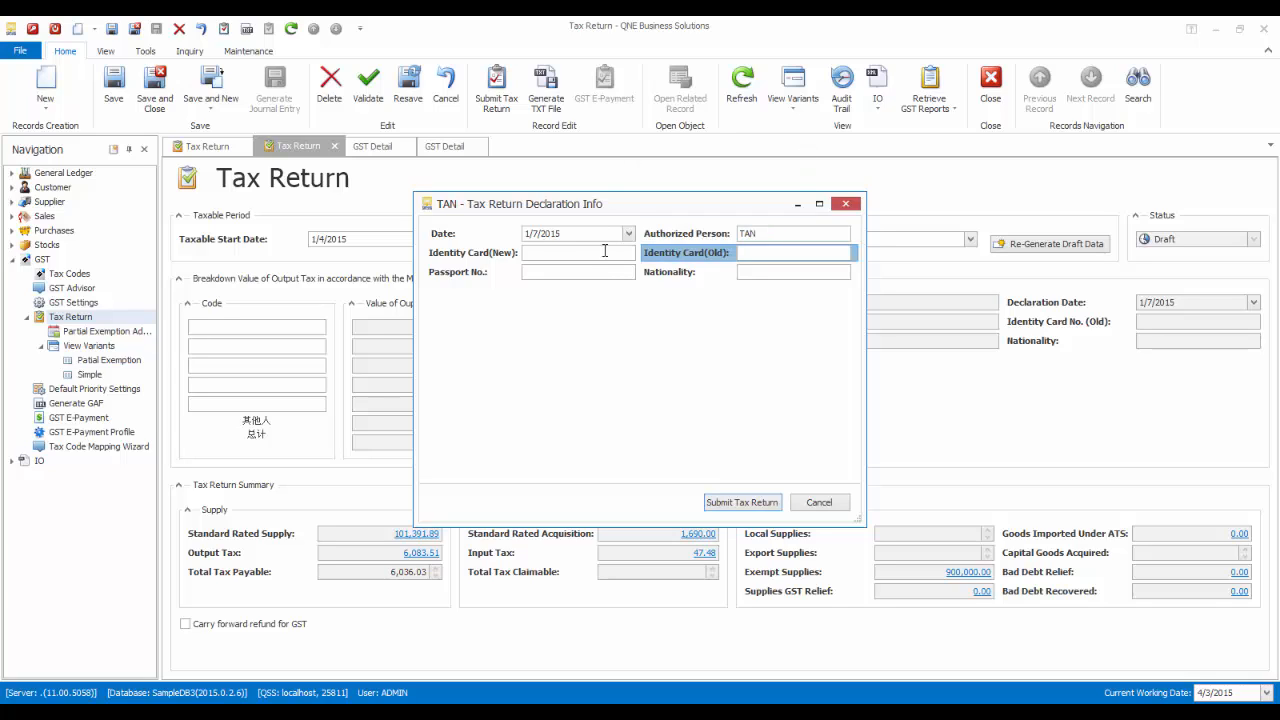
{"action": "left_click", "coordinate": [606, 253]}
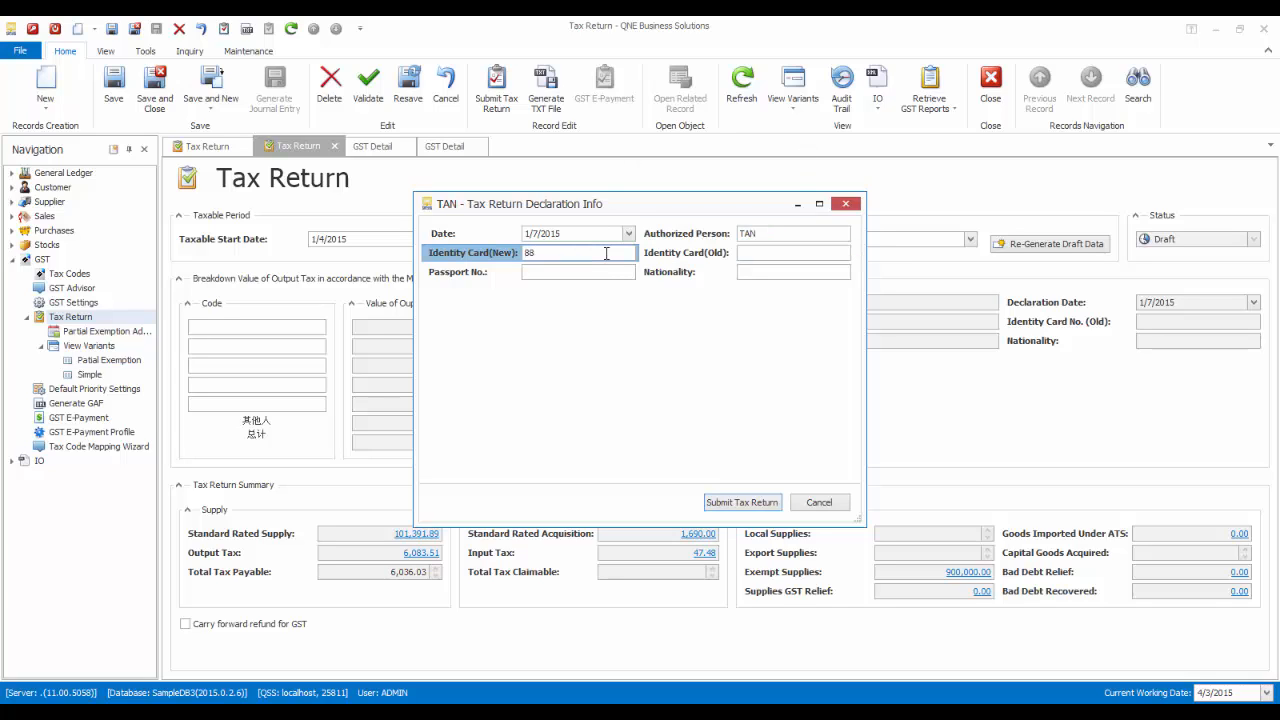
{"action": "left_click", "coordinate": [762, 271]}
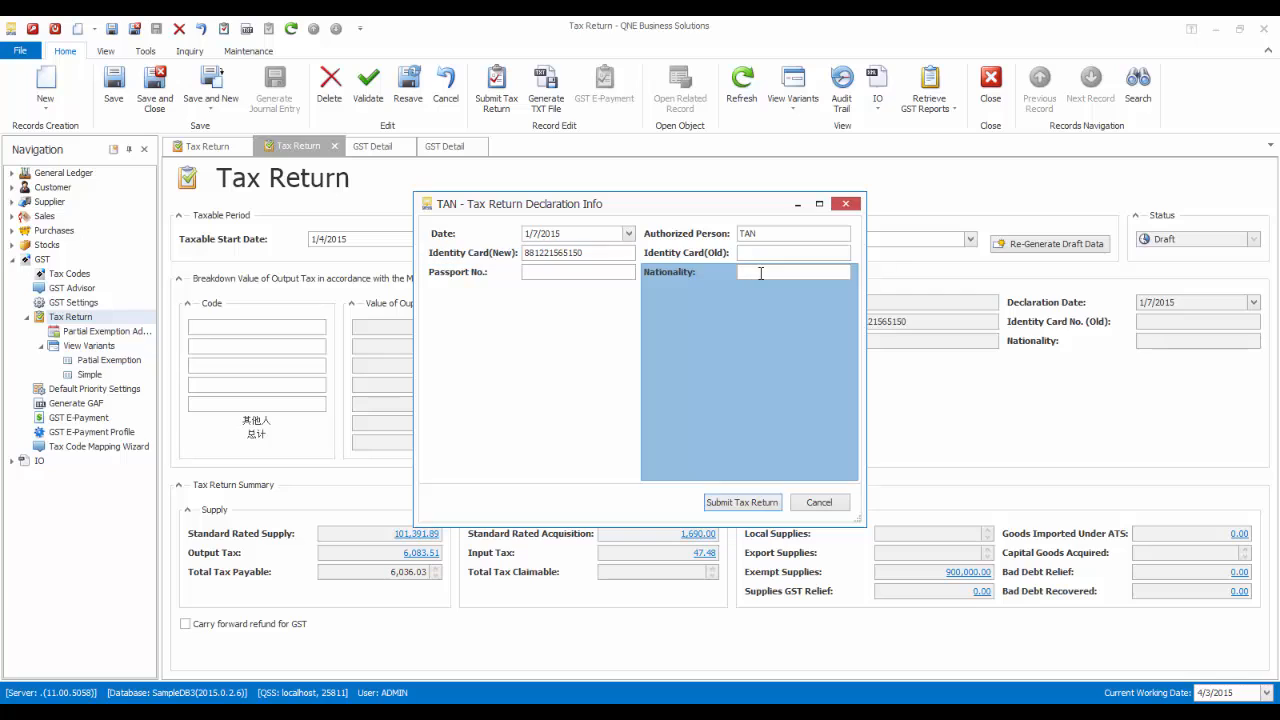
{"action": "type", "text": "MALAYSIAN"}
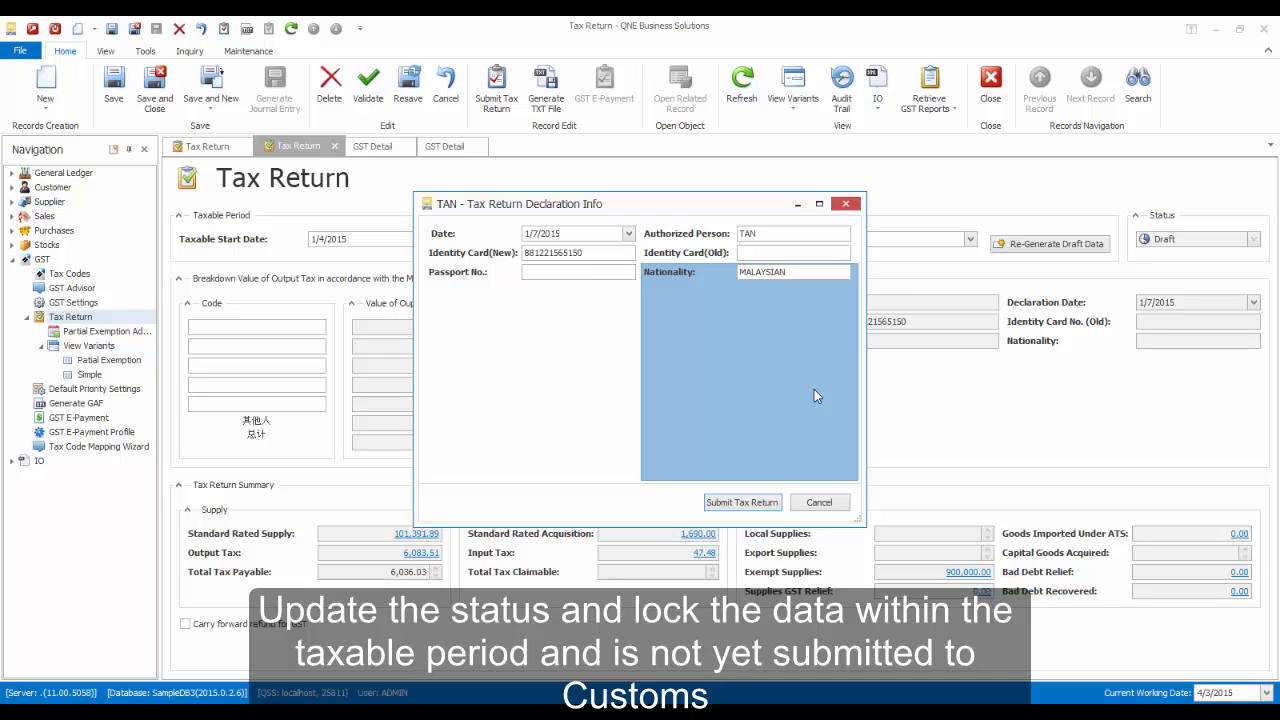
{"action": "left_click", "coordinate": [741, 502]}
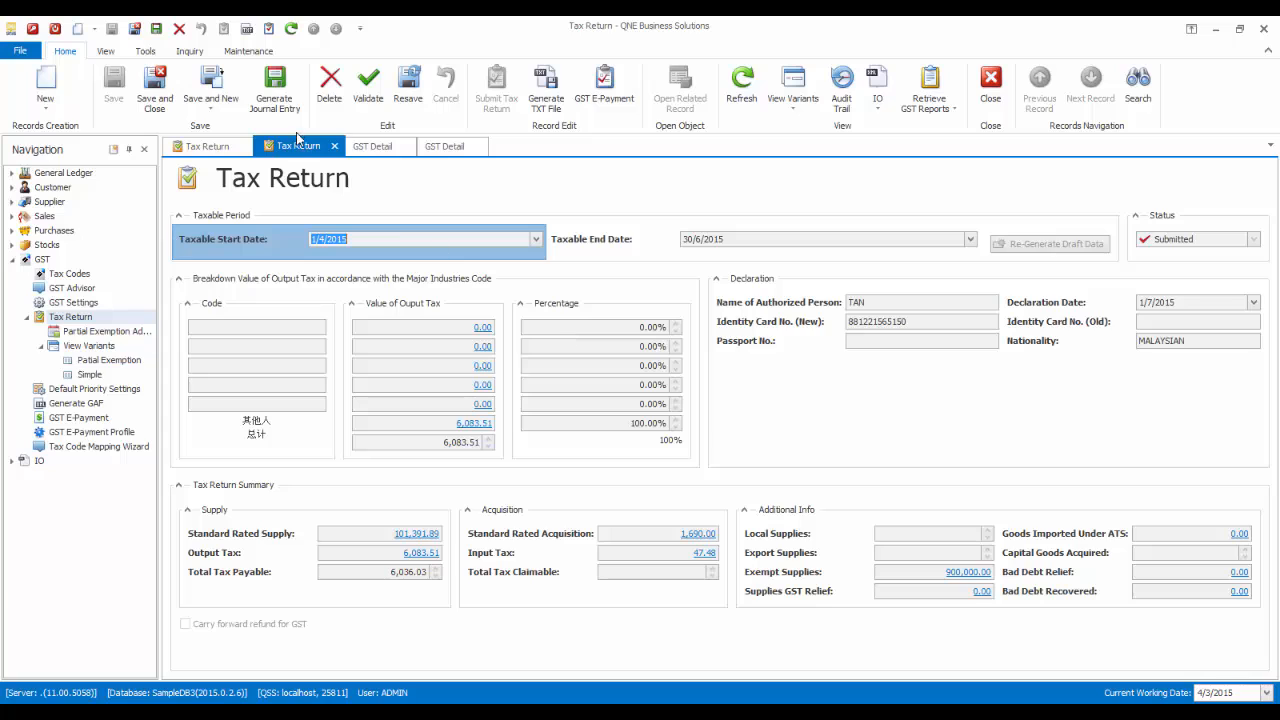
- Generate the GST journal entry JV1506/001, date it 1/7/2015 and save it
{"action": "left_click", "coordinate": [276, 106]}
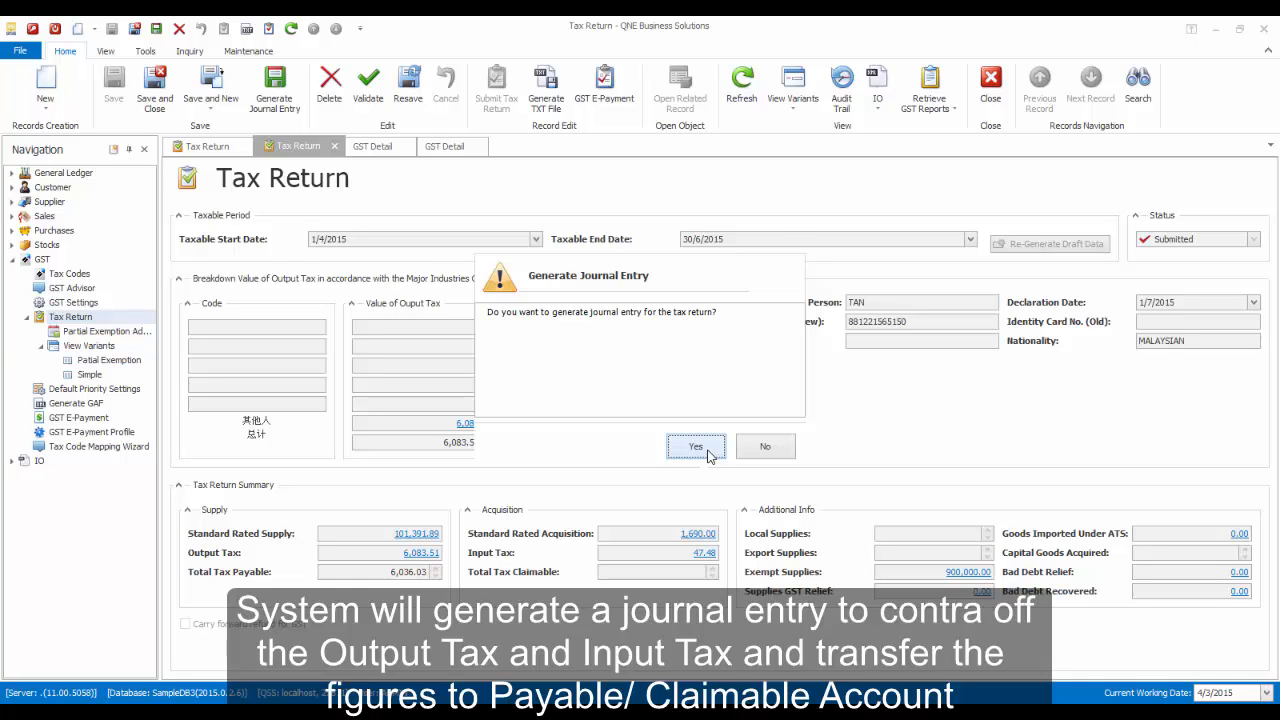
{"action": "left_click", "coordinate": [706, 452]}
{"action": "left_click", "coordinate": [706, 452]}
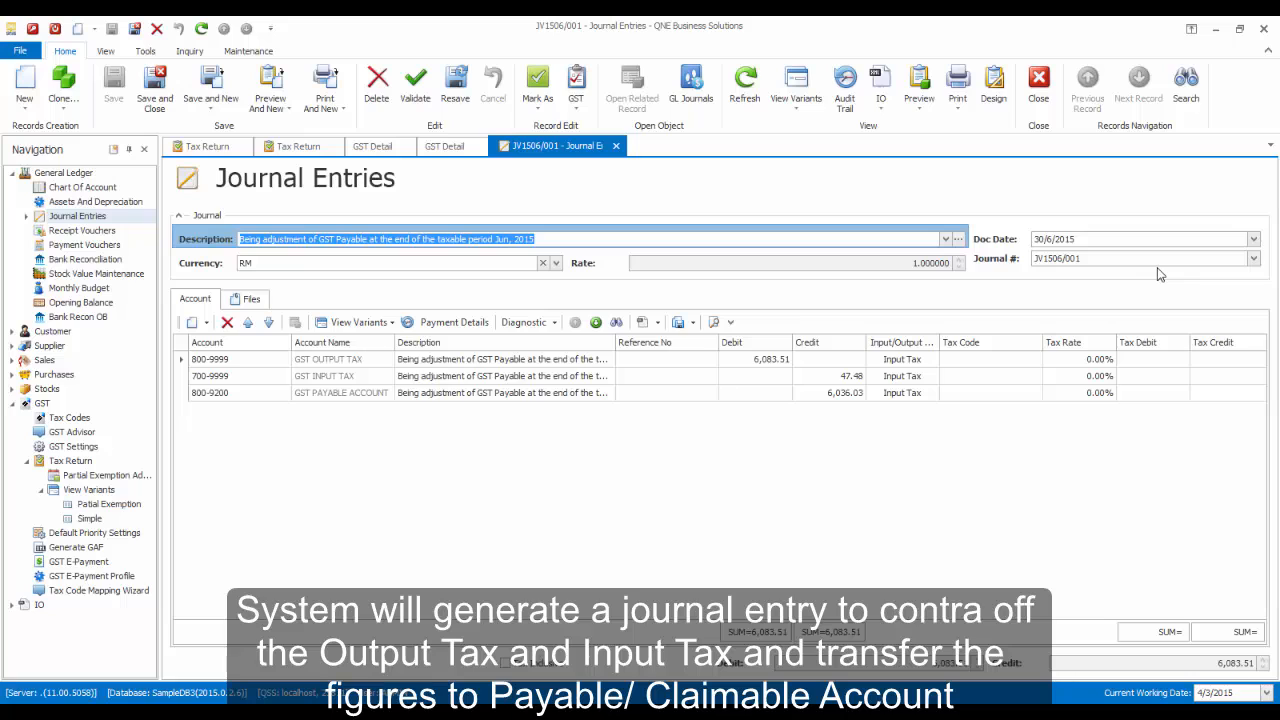
{"action": "left_click", "coordinate": [1253, 239]}
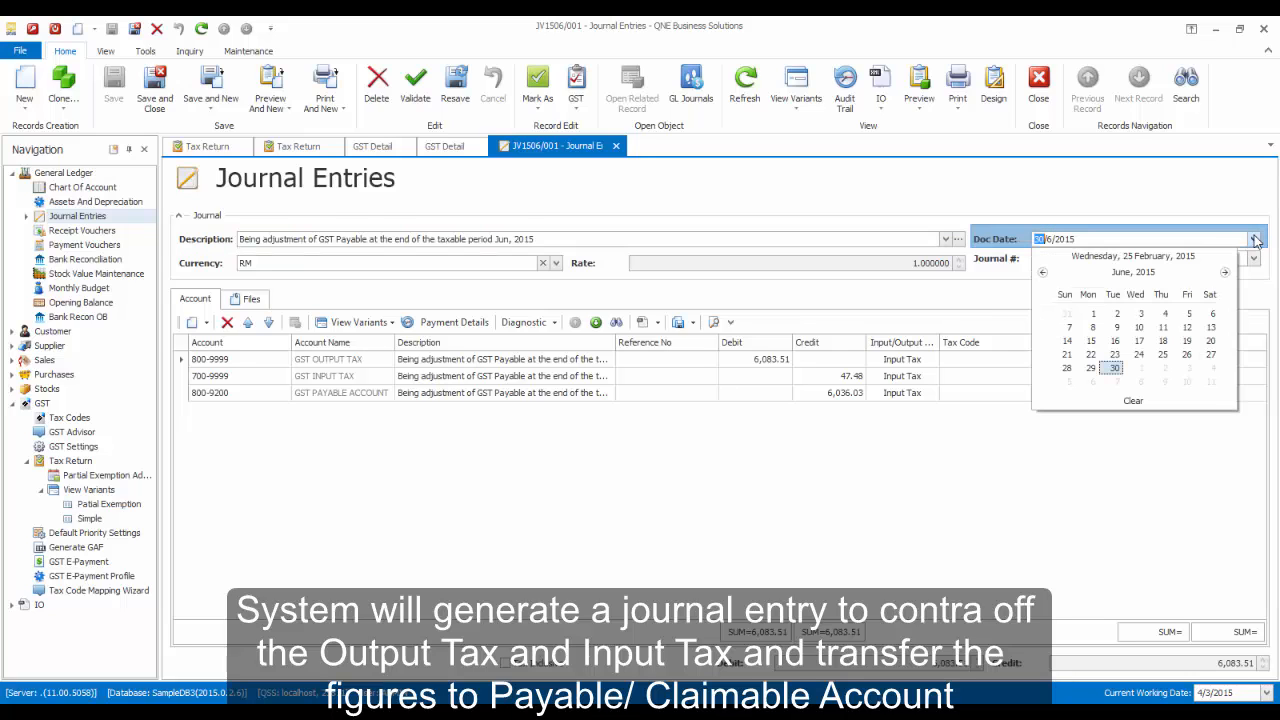
{"action": "left_click", "coordinate": [1224, 272]}
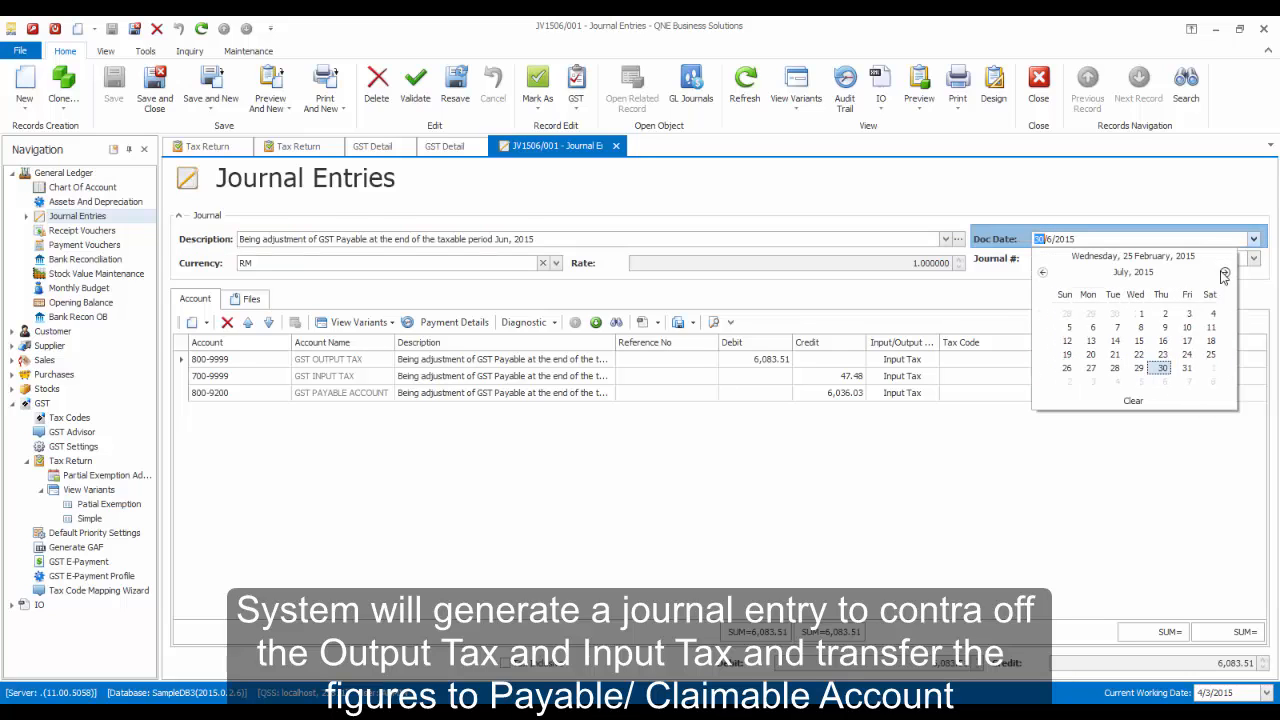
{"action": "left_click", "coordinate": [1141, 313]}
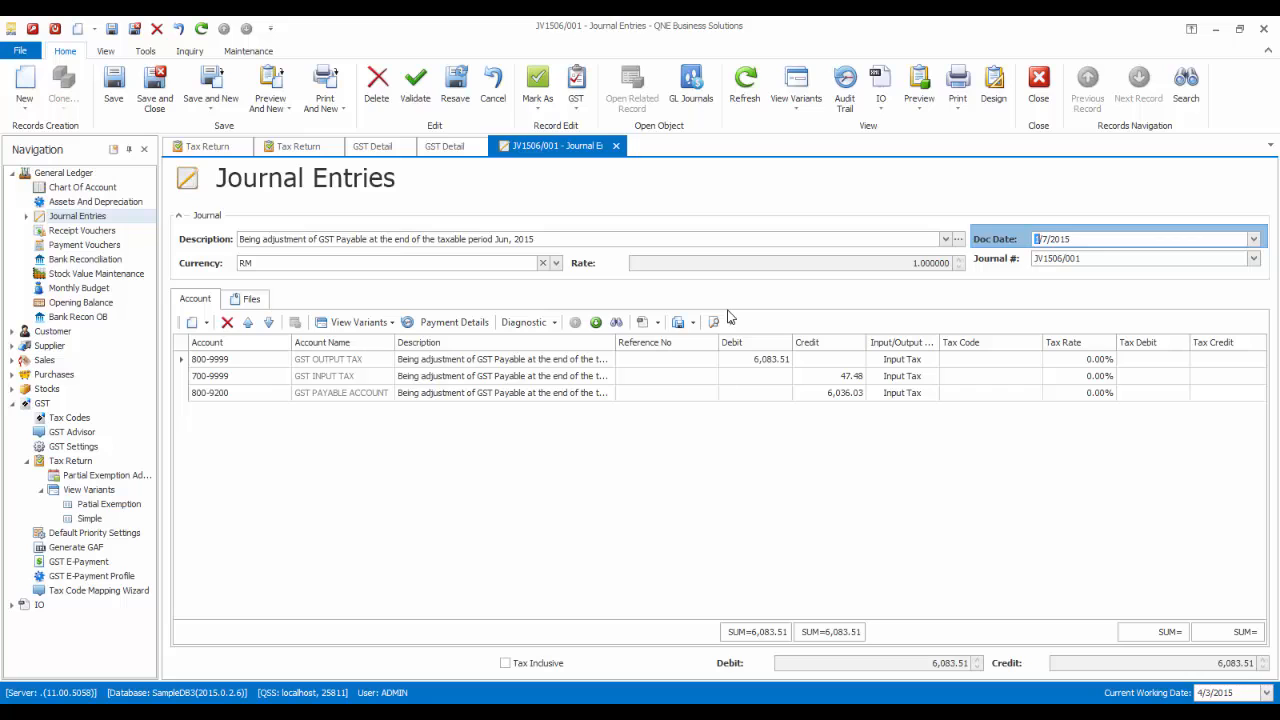
{"action": "left_click", "coordinate": [155, 88]}
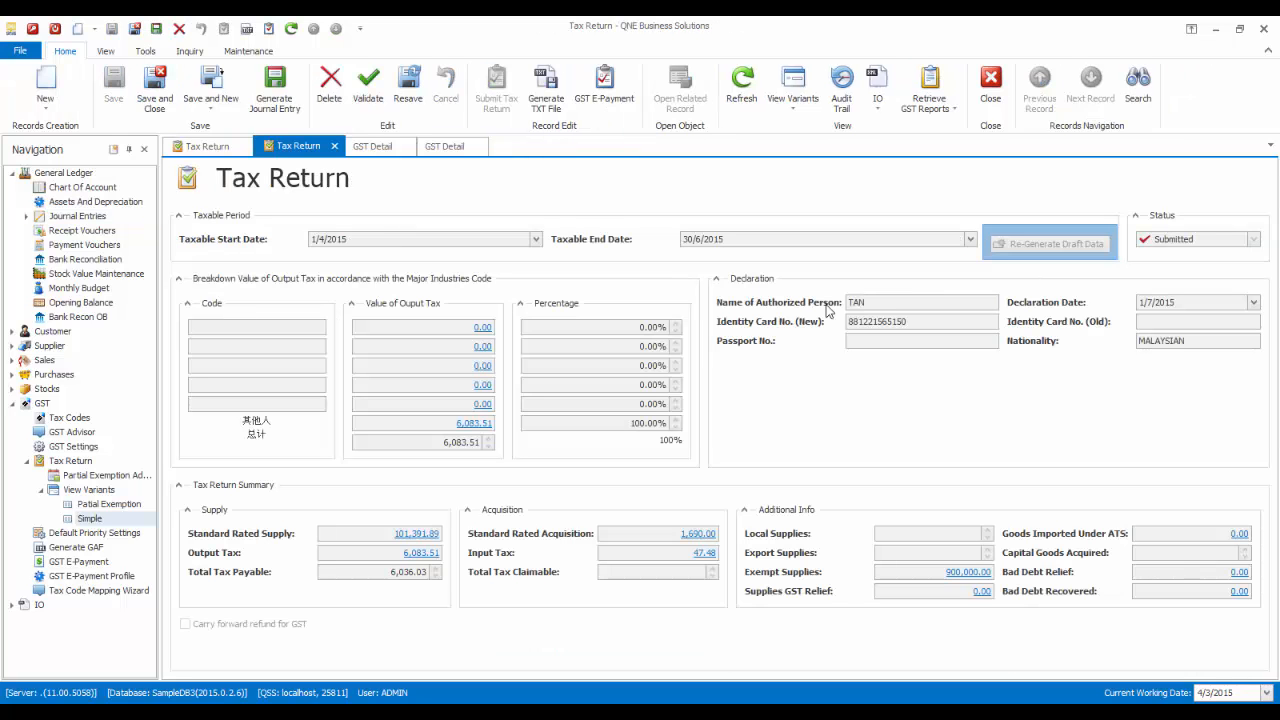
- Generate the TAP return text file GST03 on the Desktop and view it in Notepad
{"action": "left_click", "coordinate": [545, 100]}
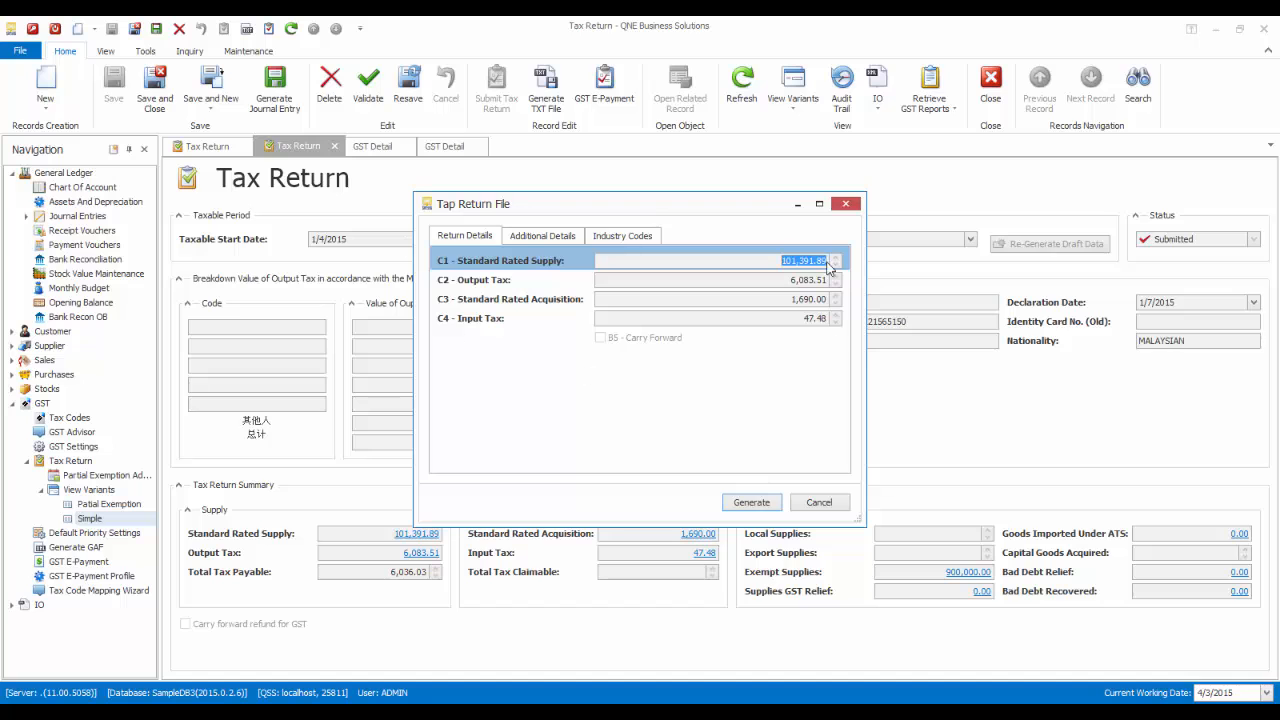
{"action": "left_click", "coordinate": [752, 503]}
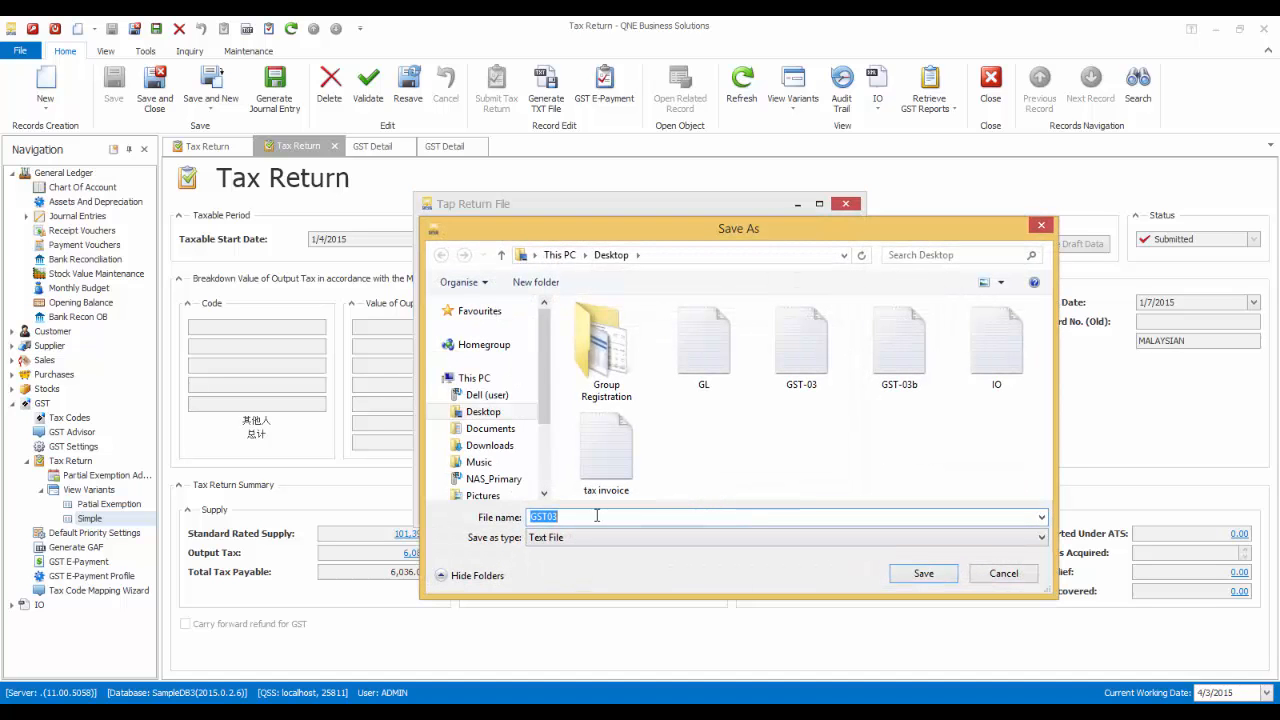
{"action": "left_click", "coordinate": [926, 572]}
{"action": "left_click", "coordinate": [926, 572]}
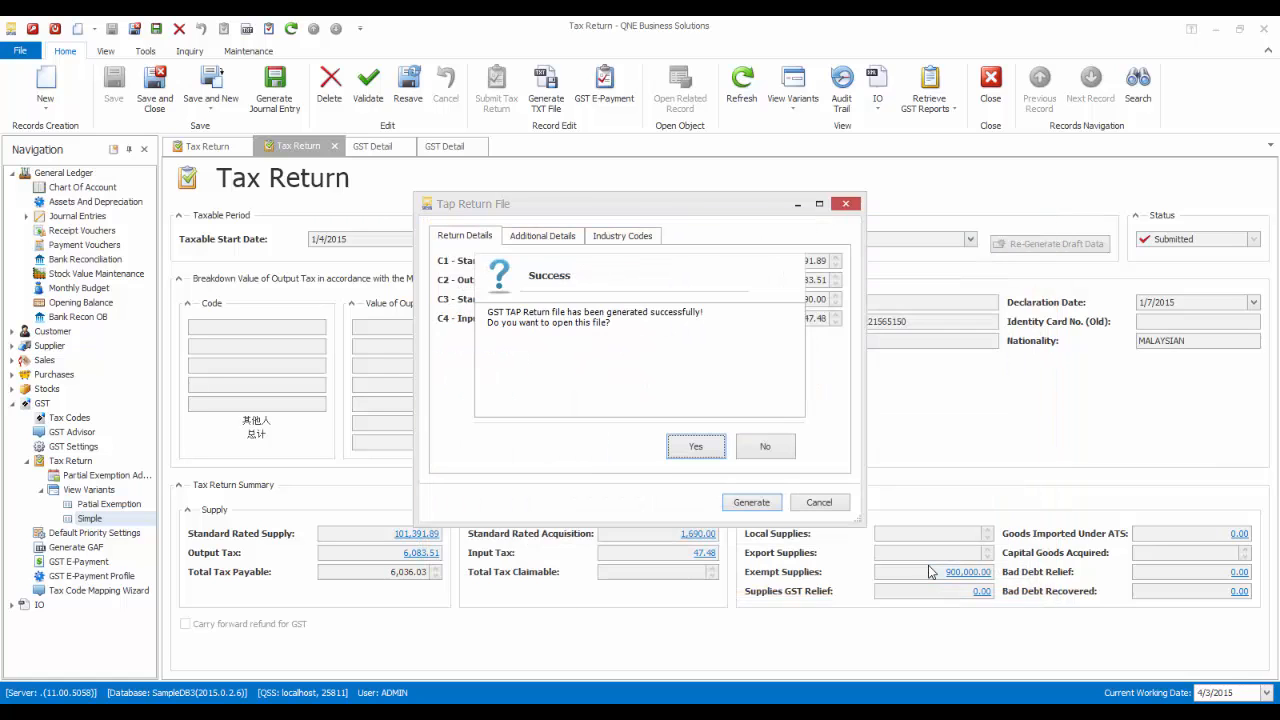
{"action": "left_click", "coordinate": [694, 452]}
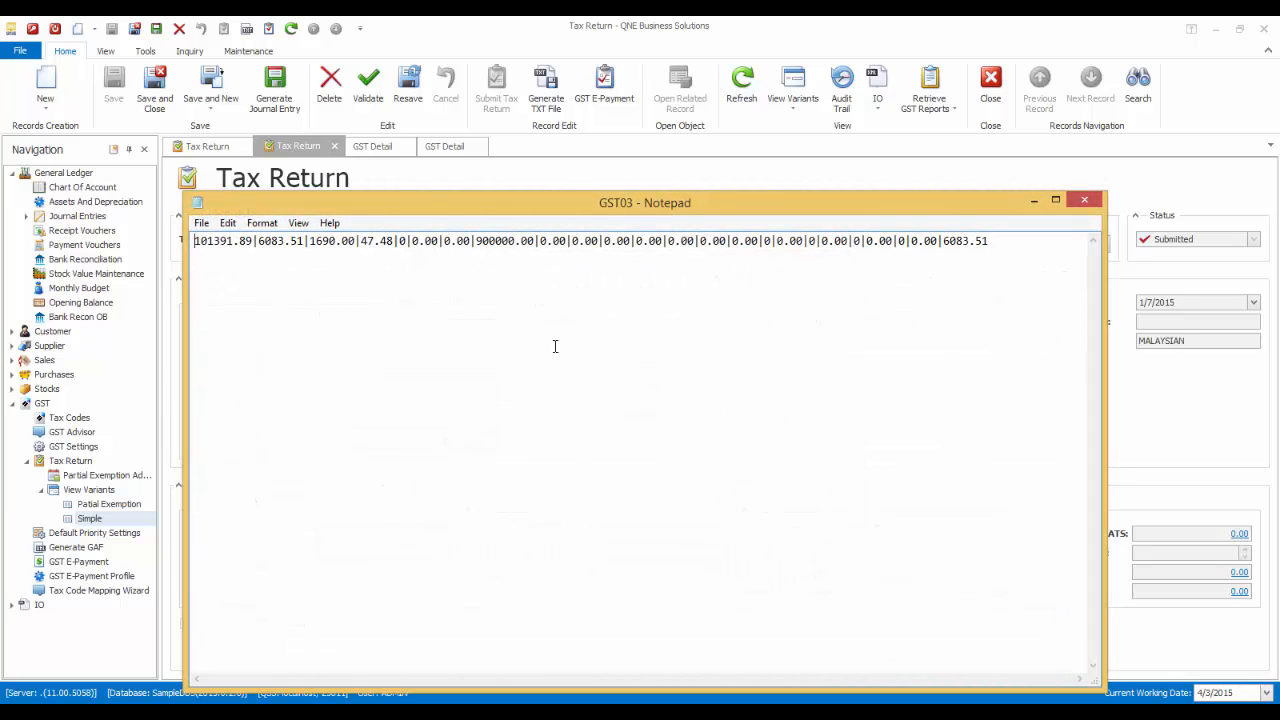
{"action": "left_click", "coordinate": [1095, 205]}
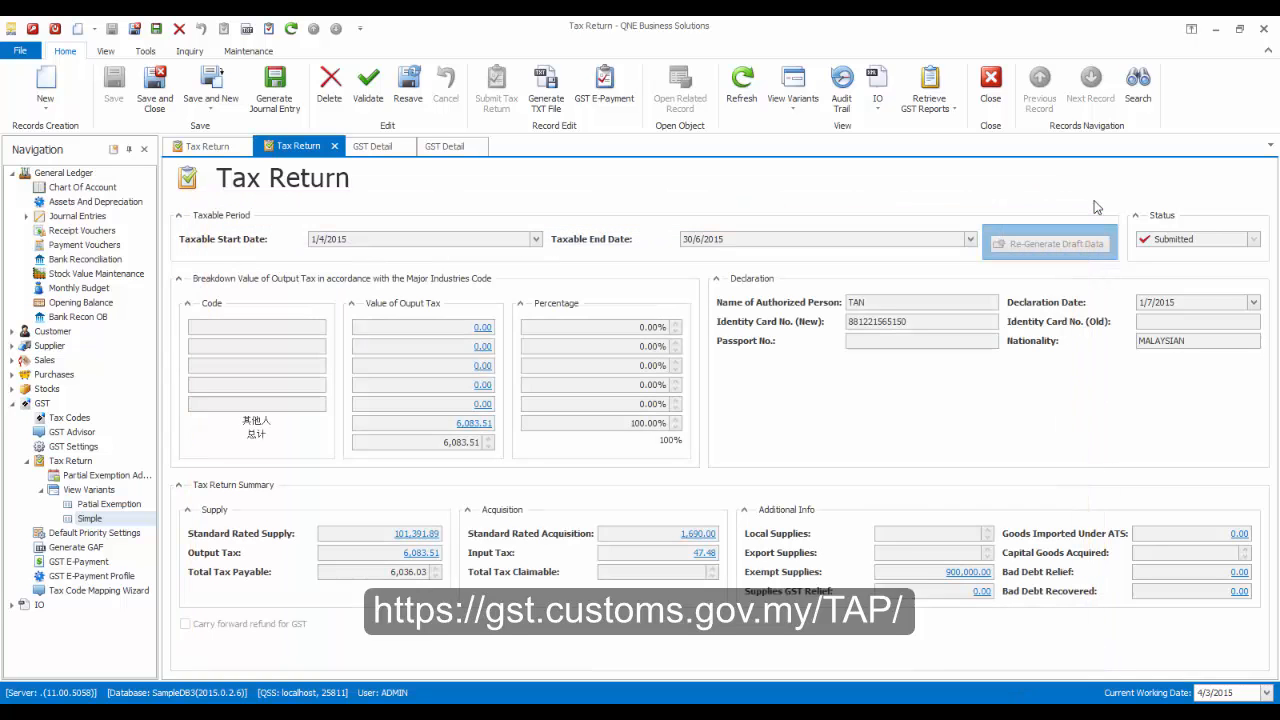
- Start a GST e-payment, set its instruction date to 1 July 2015 and save it
{"action": "left_click", "coordinate": [617, 105]}
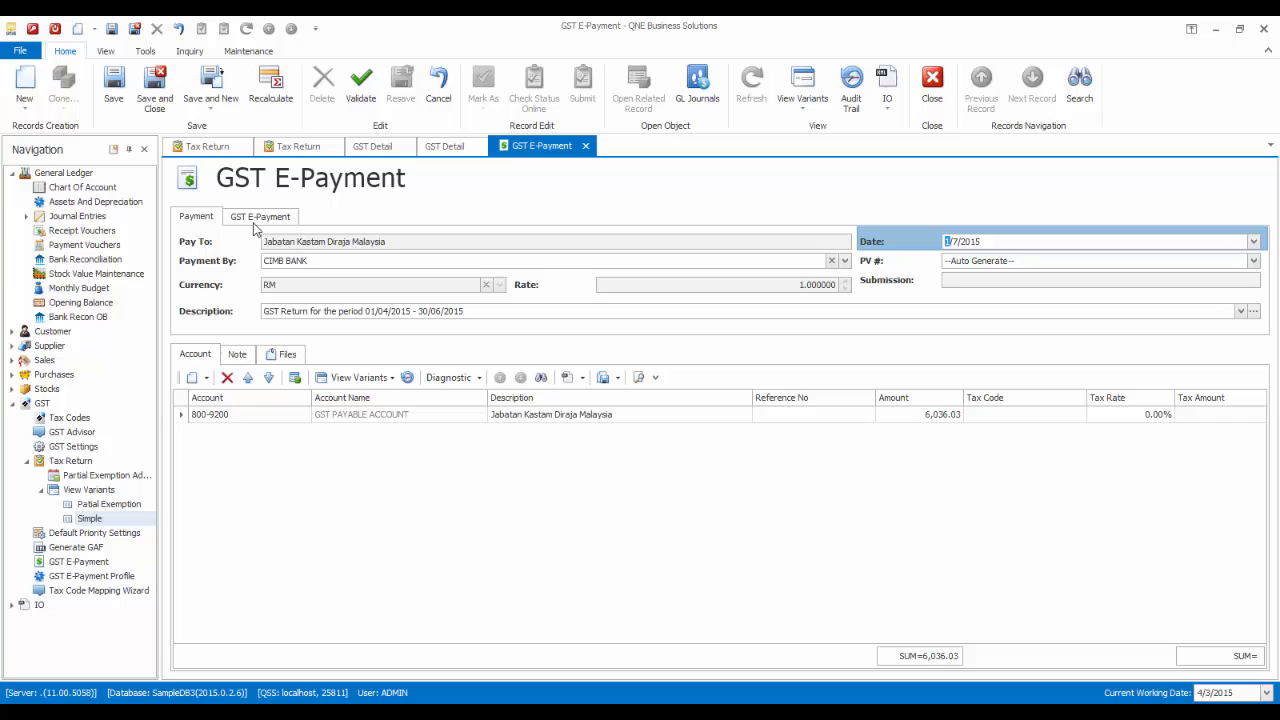
{"action": "left_click", "coordinate": [257, 217]}
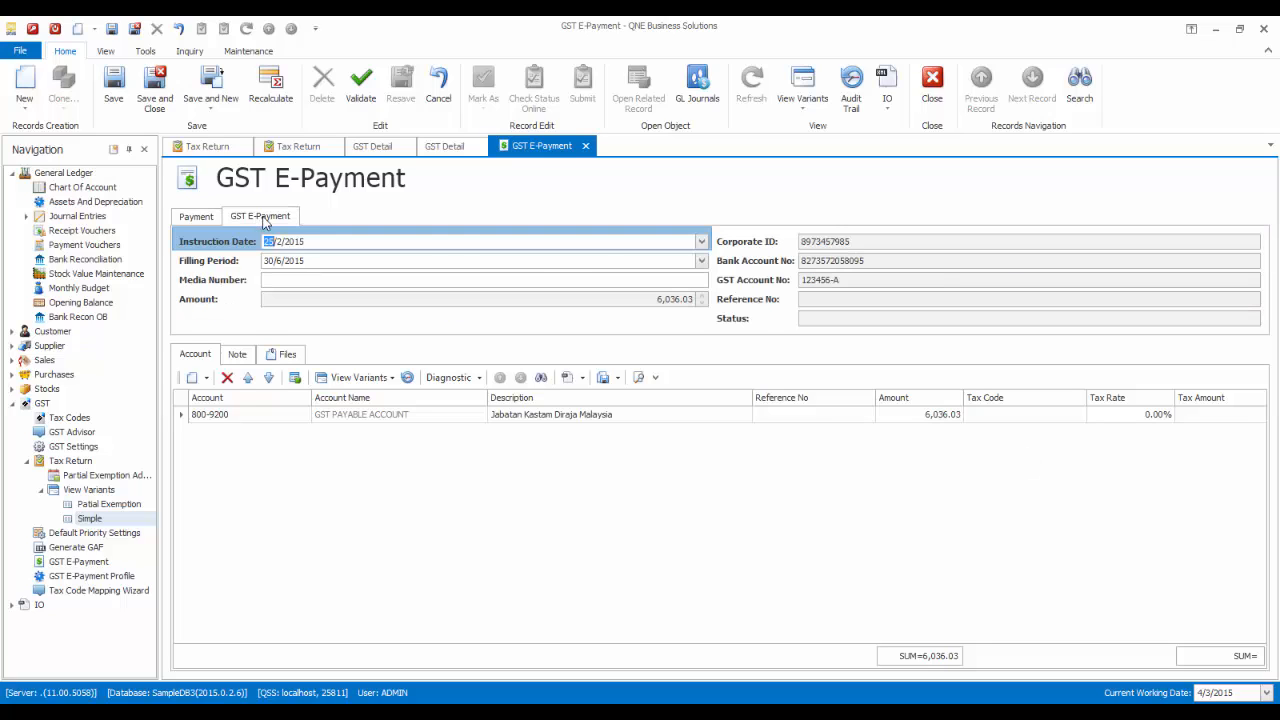
{"action": "left_click", "coordinate": [704, 242]}
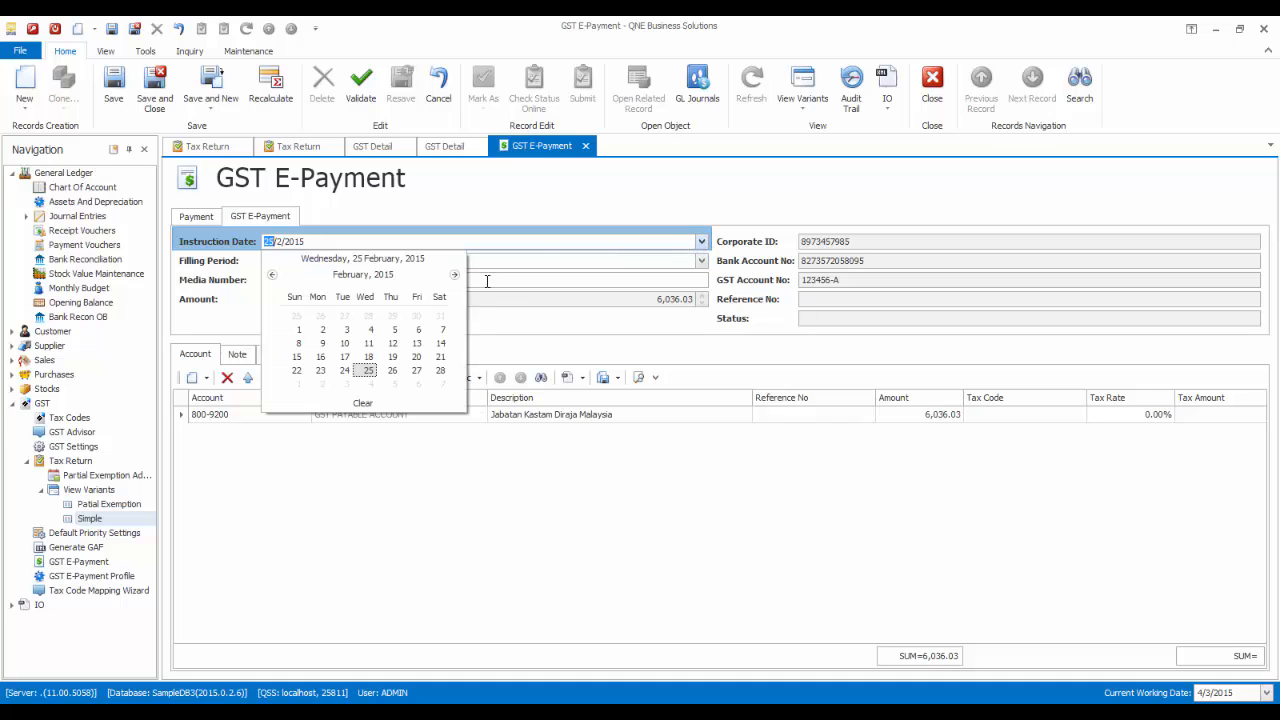
{"action": "left_click", "coordinate": [454, 276]}
{"action": "left_click", "coordinate": [454, 276]}
{"action": "left_click", "coordinate": [454, 276]}
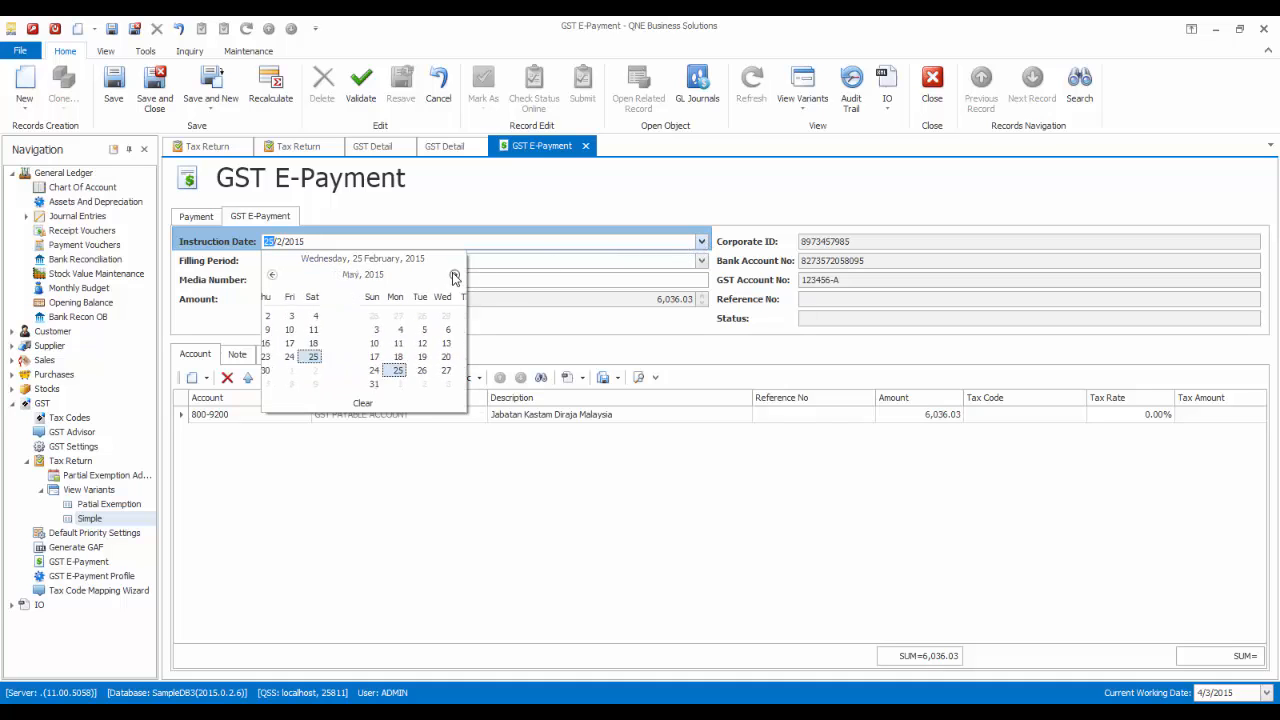
{"action": "left_click", "coordinate": [454, 276]}
{"action": "left_click", "coordinate": [454, 276]}
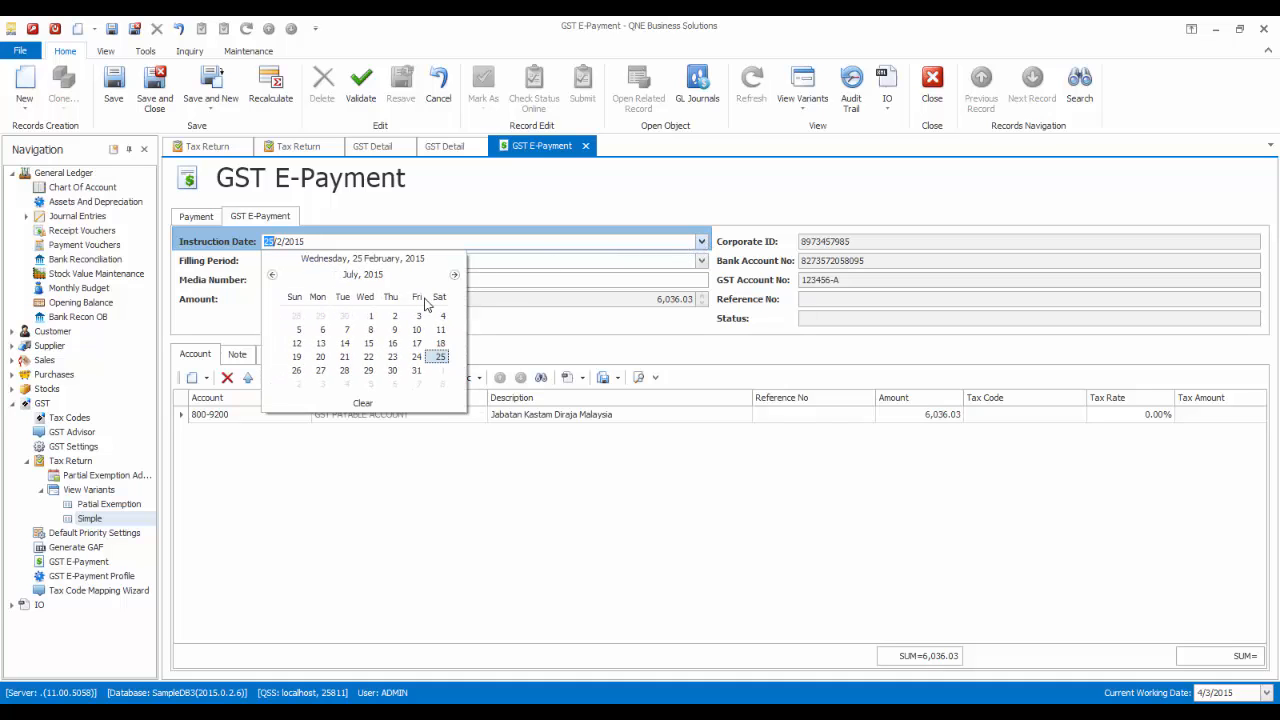
{"action": "left_click", "coordinate": [372, 319]}
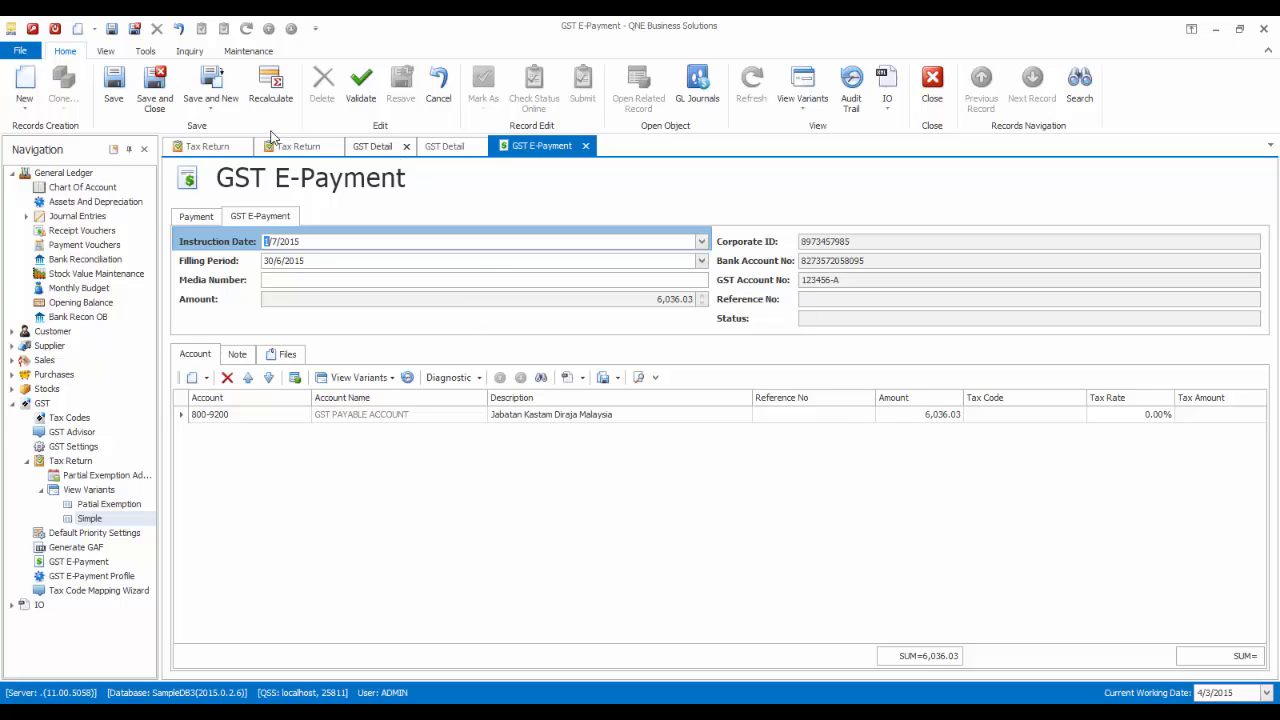
{"action": "left_click", "coordinate": [113, 85]}
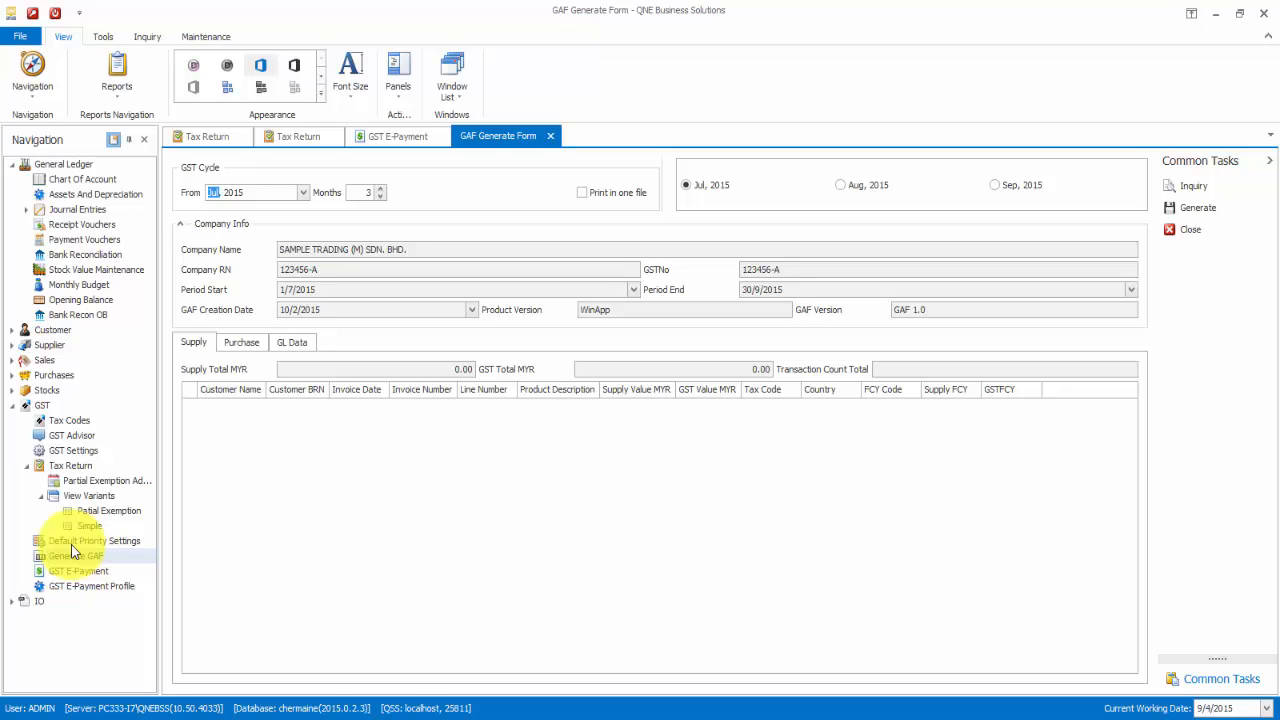
- Load the April–June 2015 GAF data and generate the GAF files to the Desktop
{"action": "left_click", "coordinate": [304, 193]}
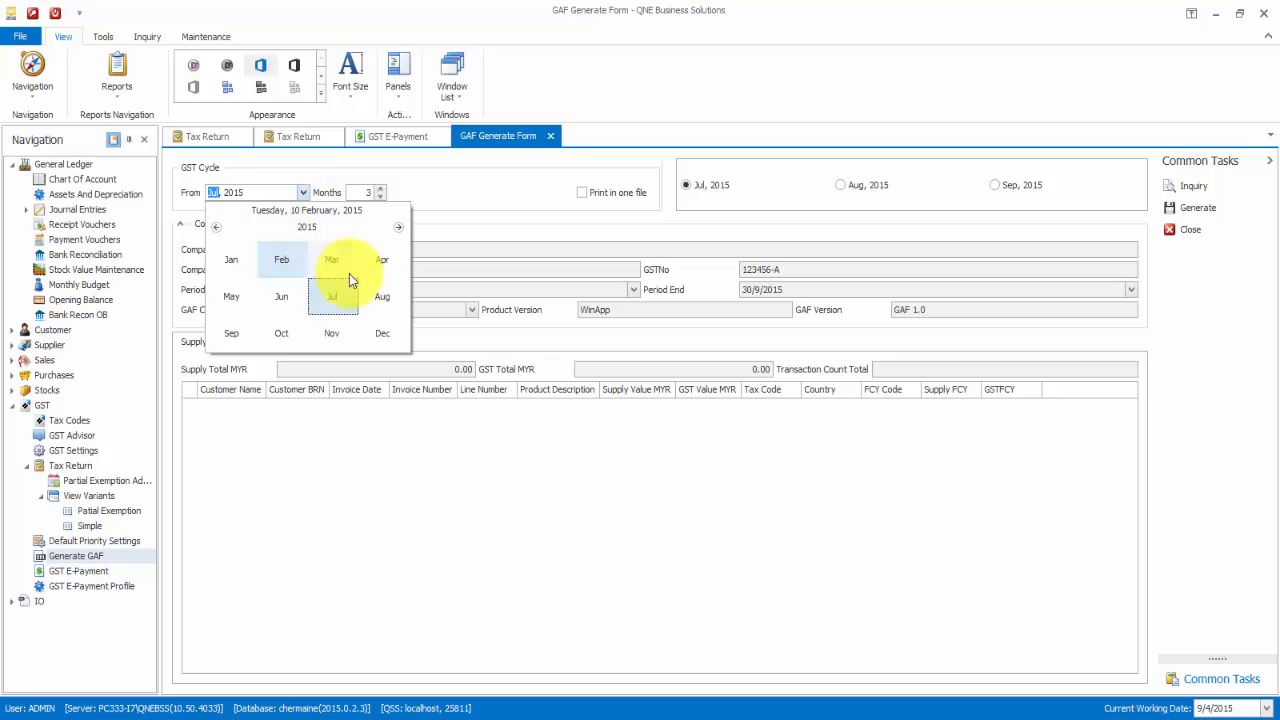
{"action": "left_click", "coordinate": [390, 261]}
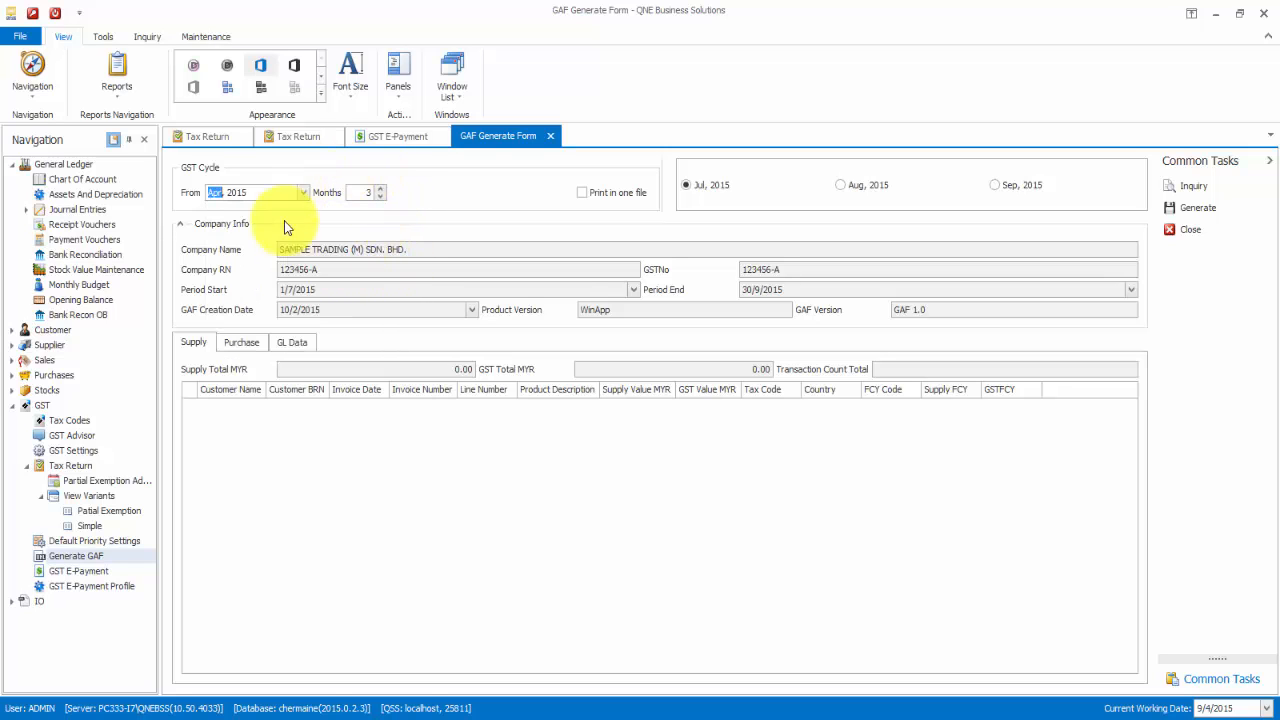
{"action": "left_click", "coordinate": [1197, 187]}
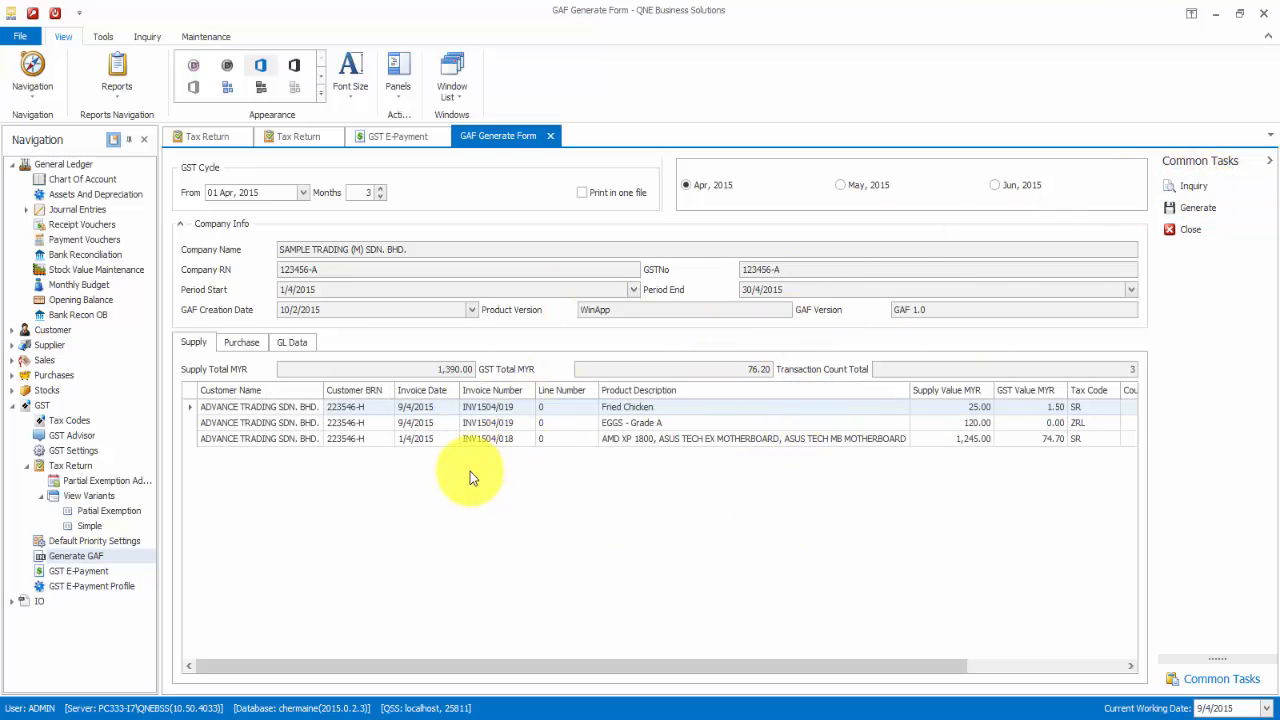
{"action": "left_click", "coordinate": [1171, 211]}
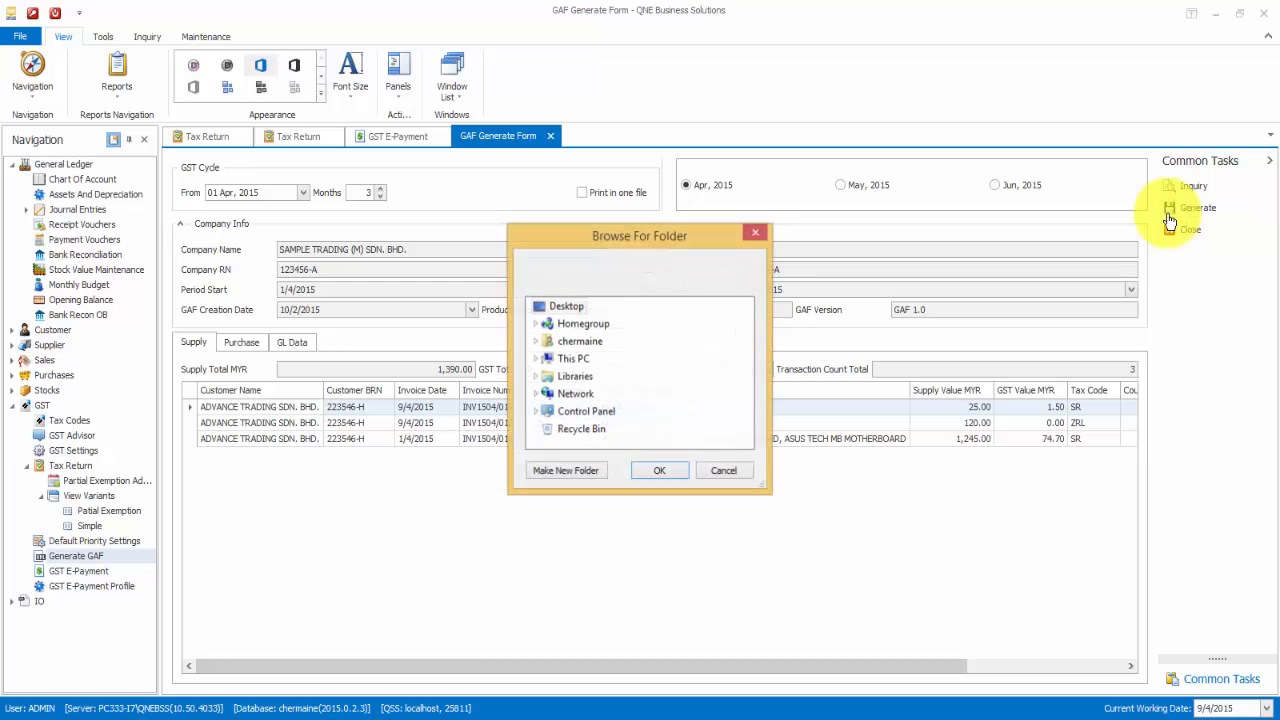
{"action": "left_click", "coordinate": [655, 471]}
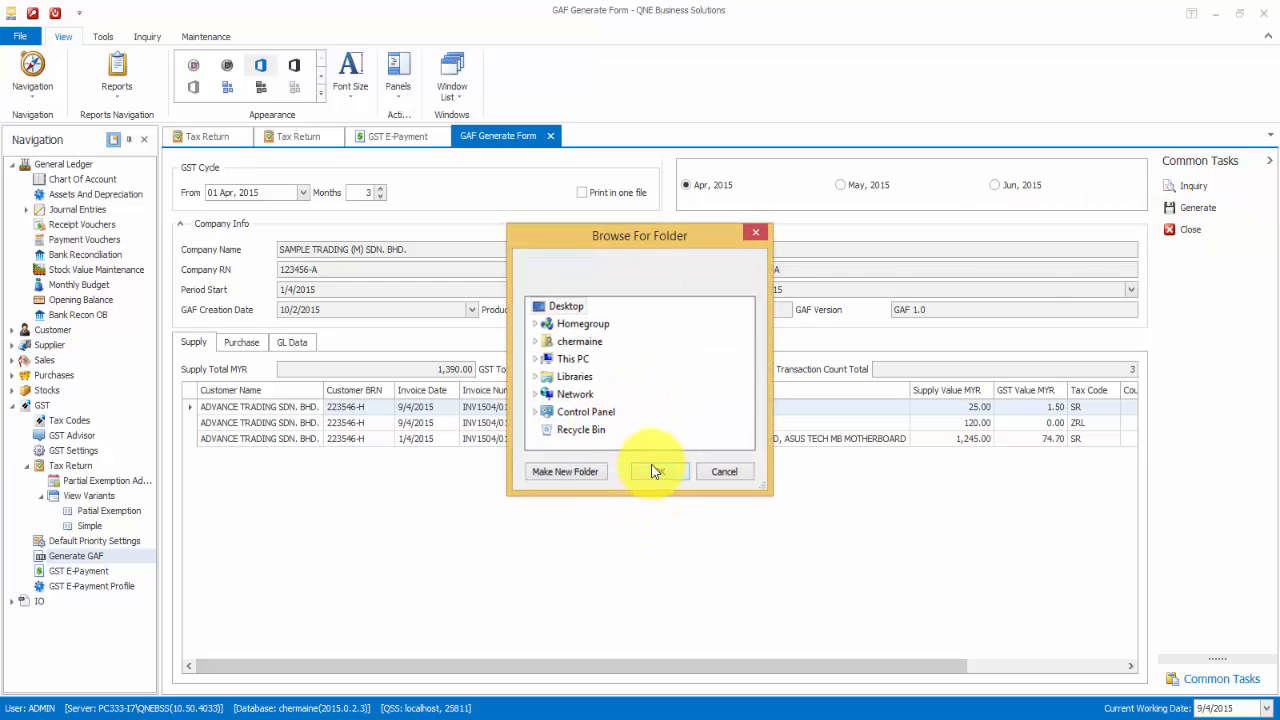
{"action": "left_click", "coordinate": [684, 448]}
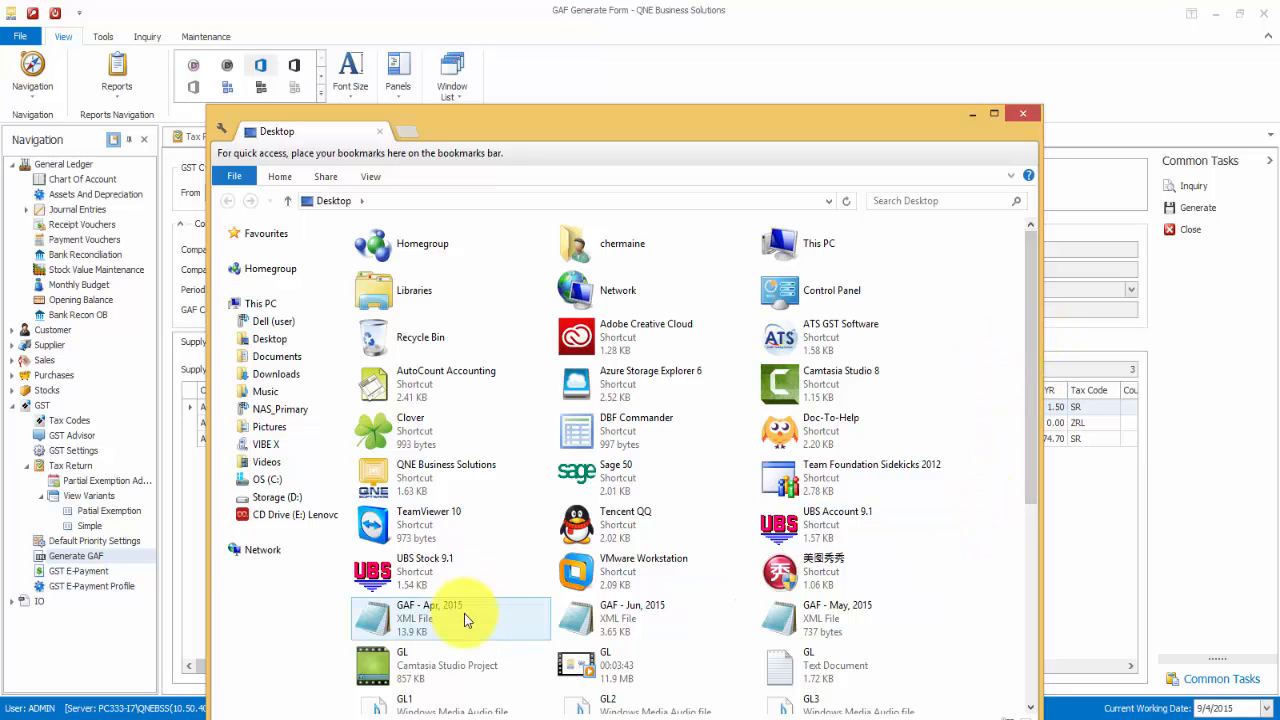
- Open GAF - Apr, 2015 in Notepad, read down to the footer totals, and close it
{"action": "double_click", "coordinate": [435, 626]}
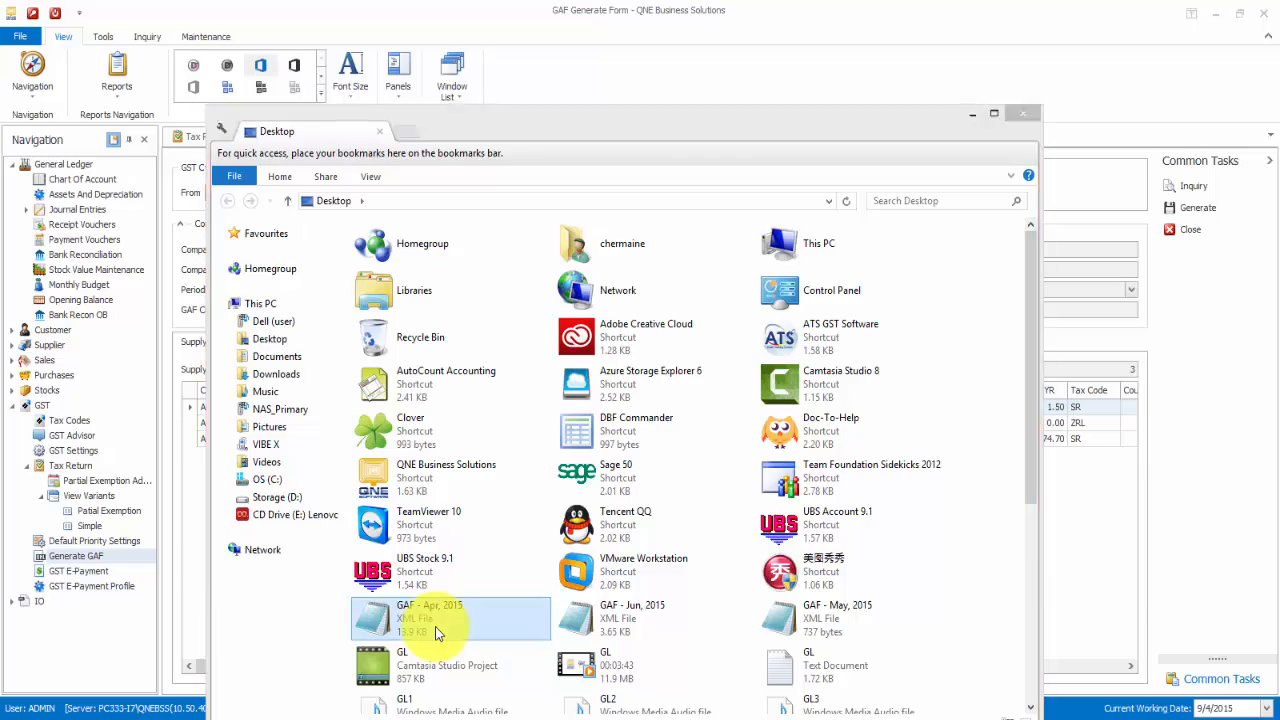
{"action": "scroll", "coordinate": [671, 439], "scroll_direction": "down", "scroll_amount": 5}
{"action": "scroll", "coordinate": [671, 439], "scroll_direction": "down", "scroll_amount": 20}
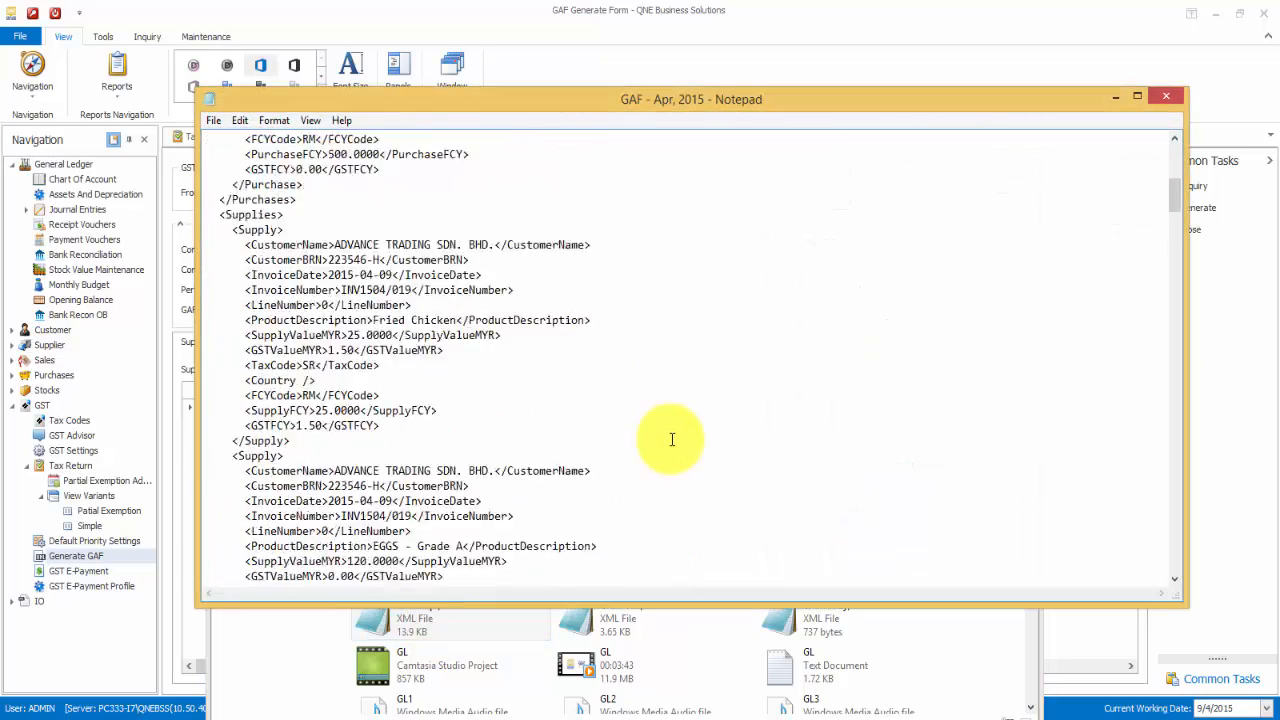
{"action": "scroll", "coordinate": [674, 439], "scroll_direction": "down", "scroll_amount": 15}
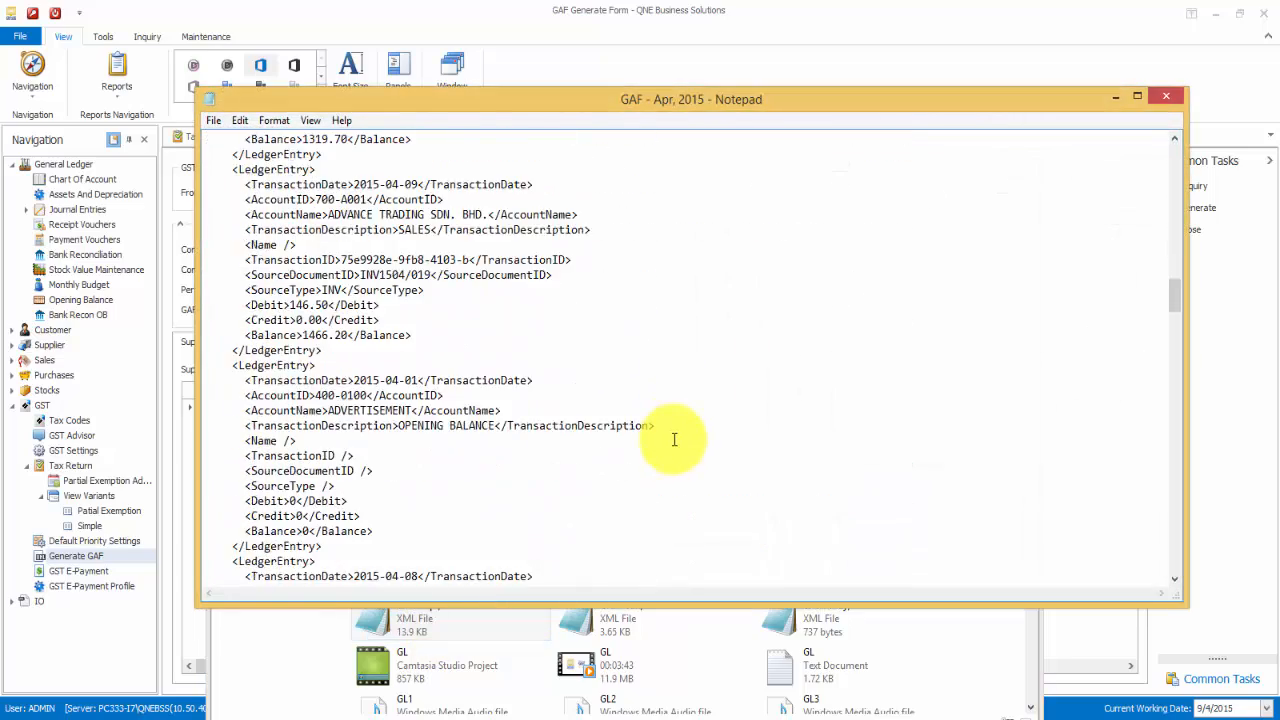
{"action": "scroll", "coordinate": [675, 440], "scroll_direction": "down", "scroll_amount": 12}
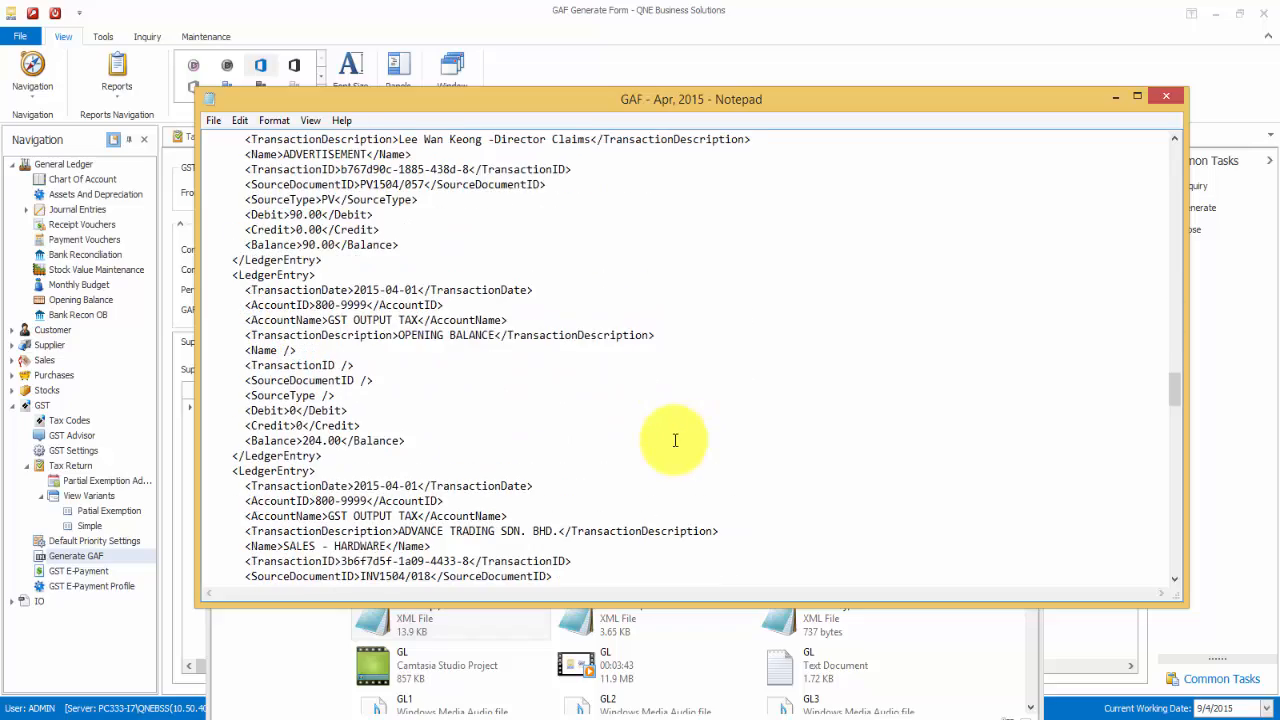
{"action": "scroll", "coordinate": [675, 440], "scroll_direction": "down", "scroll_amount": 5}
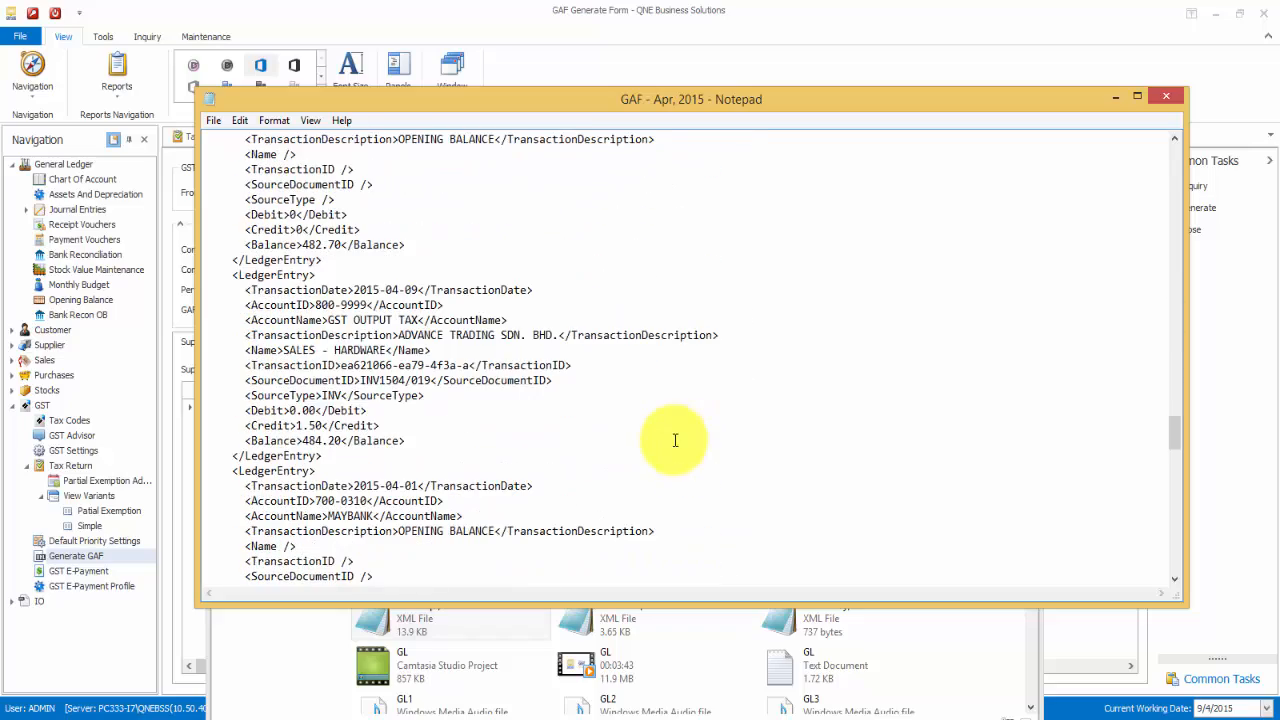
{"action": "scroll", "coordinate": [675, 440], "scroll_direction": "down", "scroll_amount": 15}
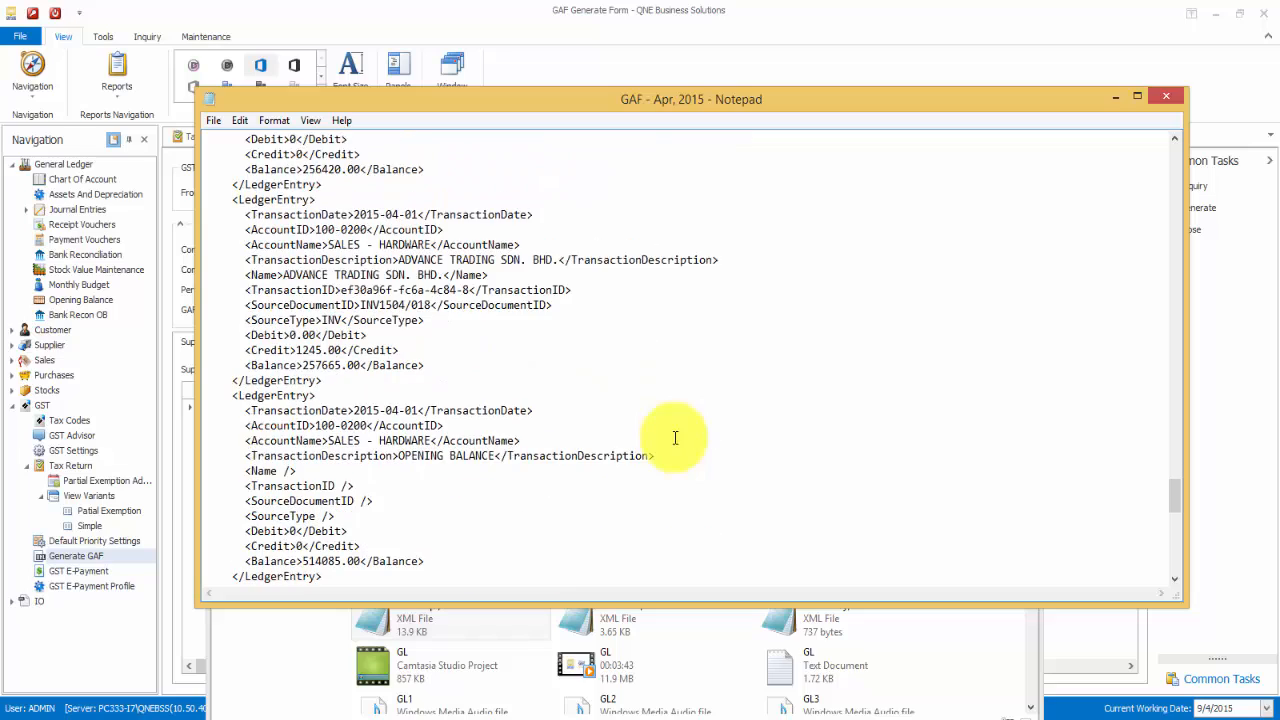
{"action": "scroll", "coordinate": [675, 437], "scroll_direction": "down", "scroll_amount": 8}
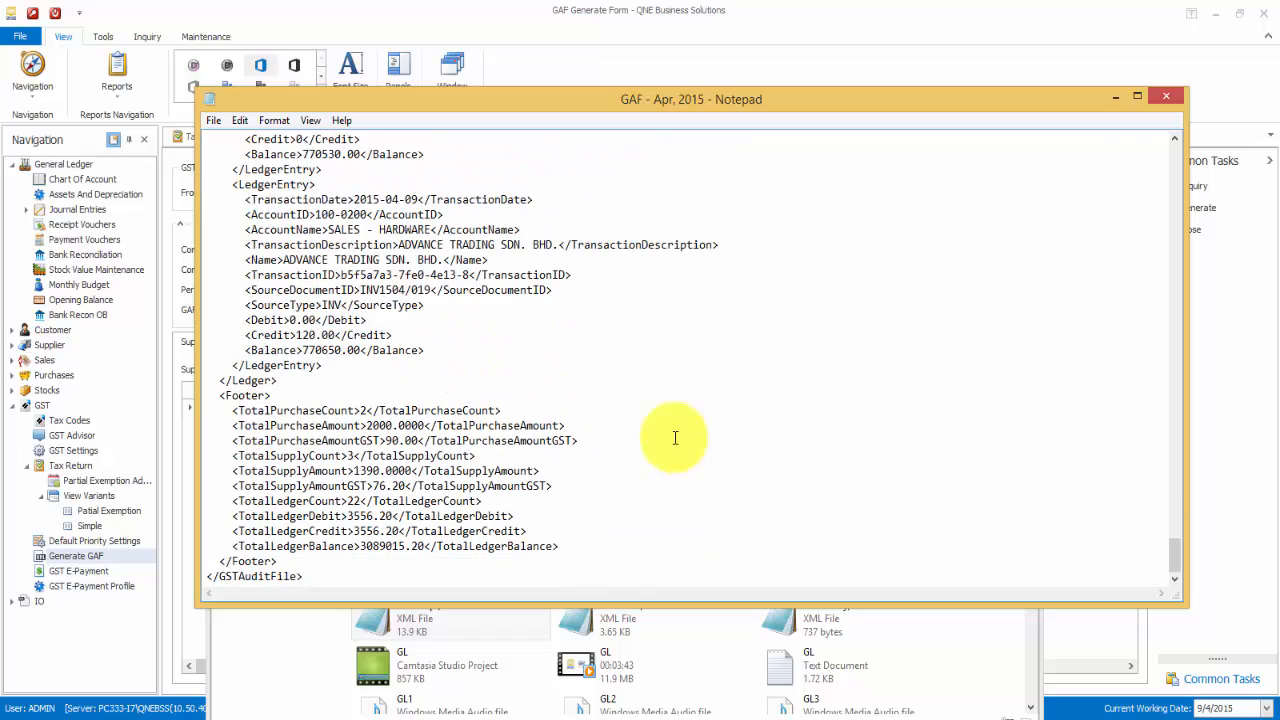
{"action": "left_click", "coordinate": [1163, 103]}
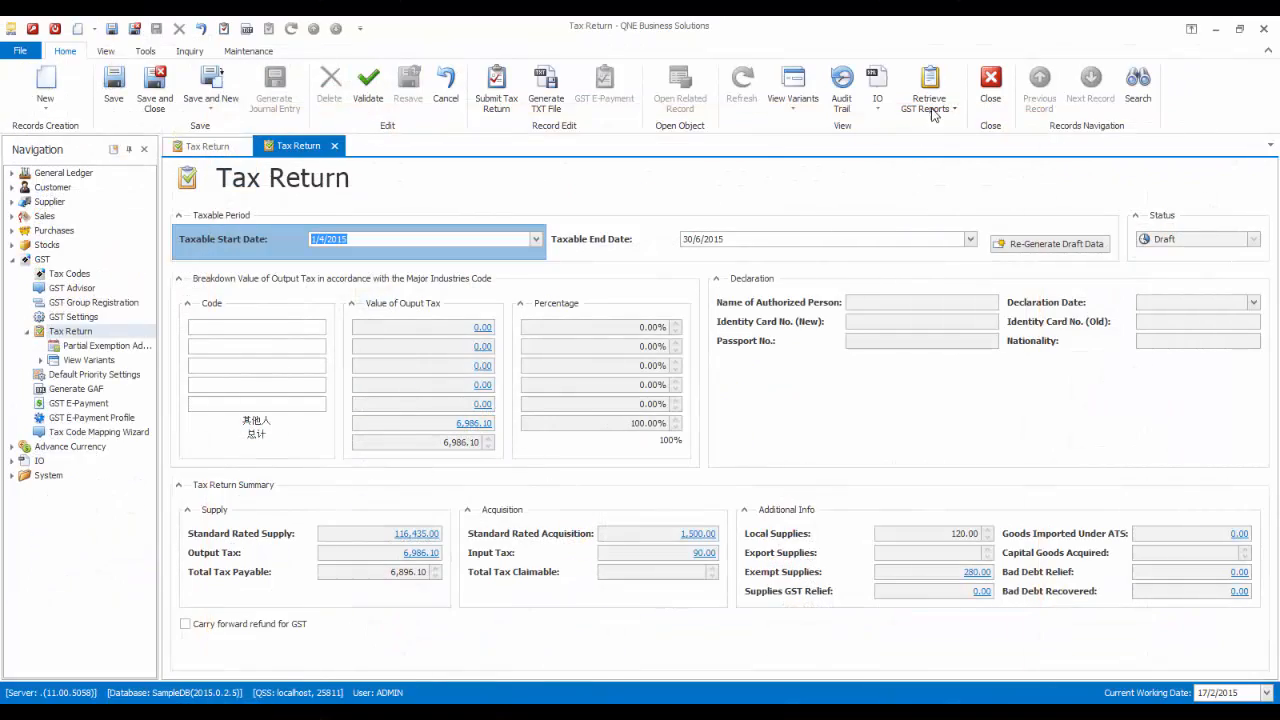
- Preview and scroll through the GST Detail Listing report
{"action": "left_click", "coordinate": [931, 105]}
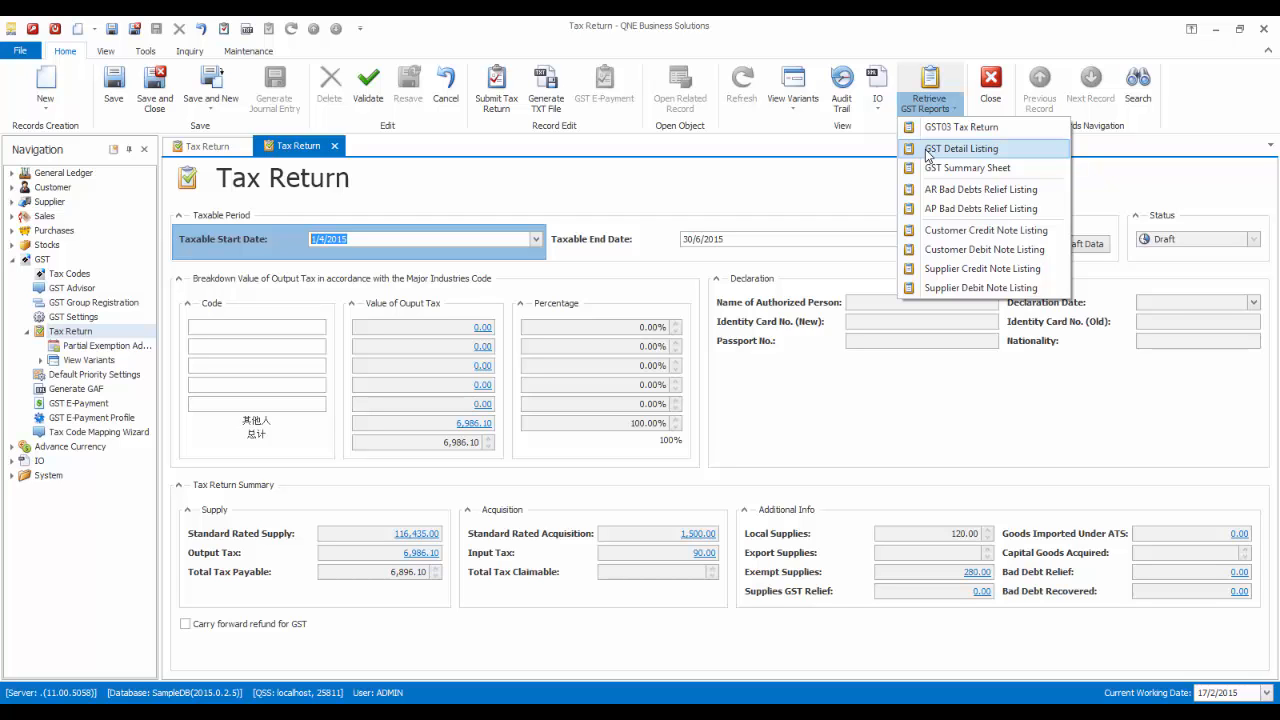
{"action": "left_click", "coordinate": [960, 148]}
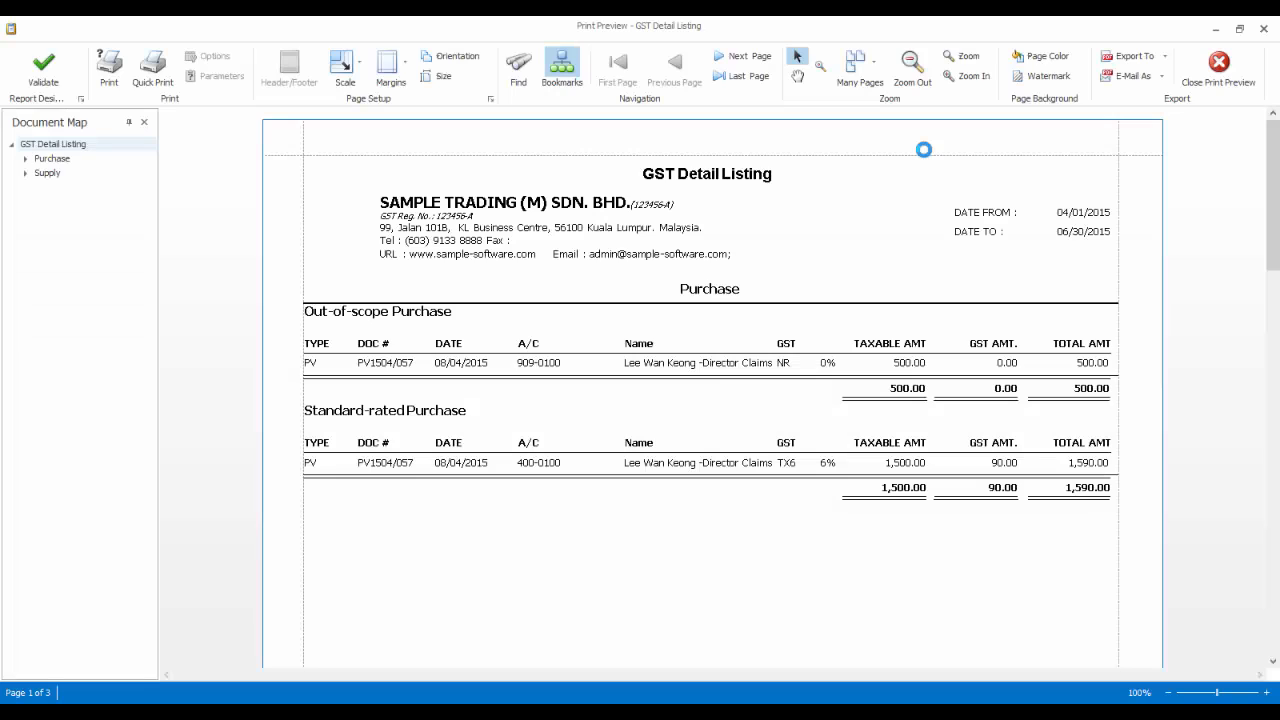
{"action": "scroll", "coordinate": [893, 286], "scroll_direction": "down", "scroll_amount": 2}
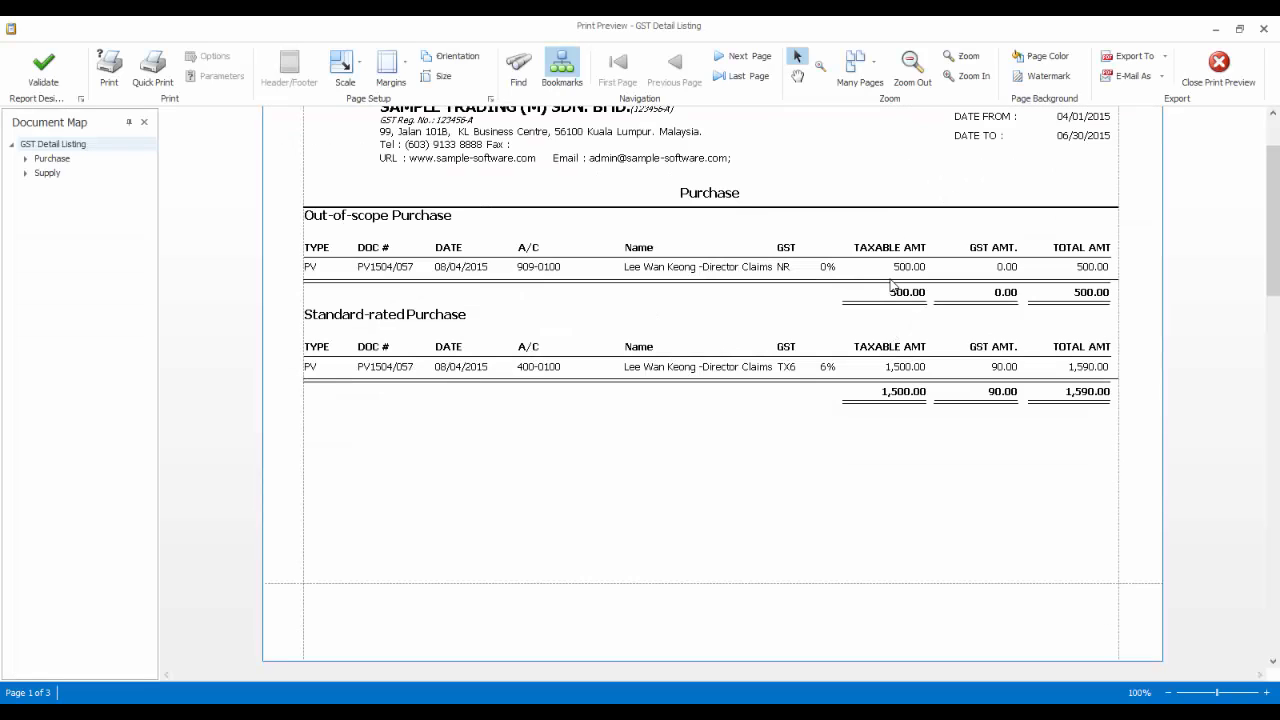
{"action": "scroll", "coordinate": [893, 286], "scroll_direction": "up", "scroll_amount": 1}
{"action": "scroll", "coordinate": [891, 286], "scroll_direction": "down", "scroll_amount": 10}
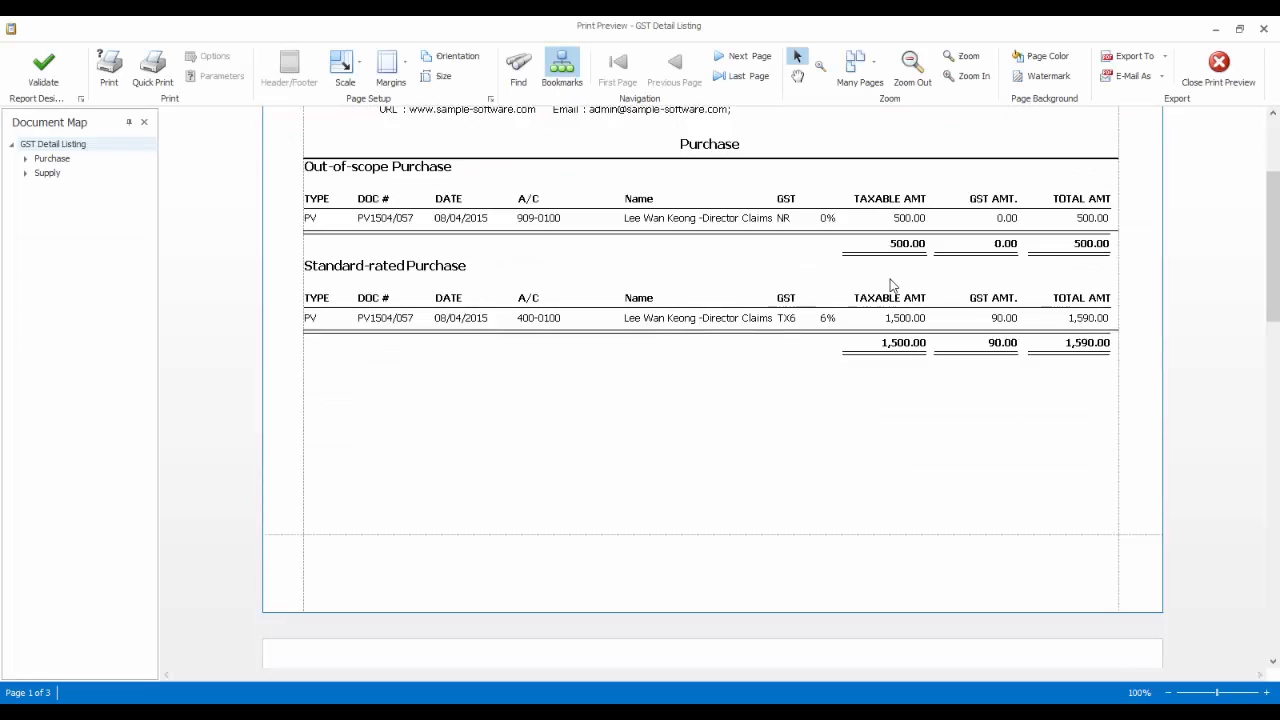
{"action": "scroll", "coordinate": [891, 286], "scroll_direction": "down", "scroll_amount": 3}
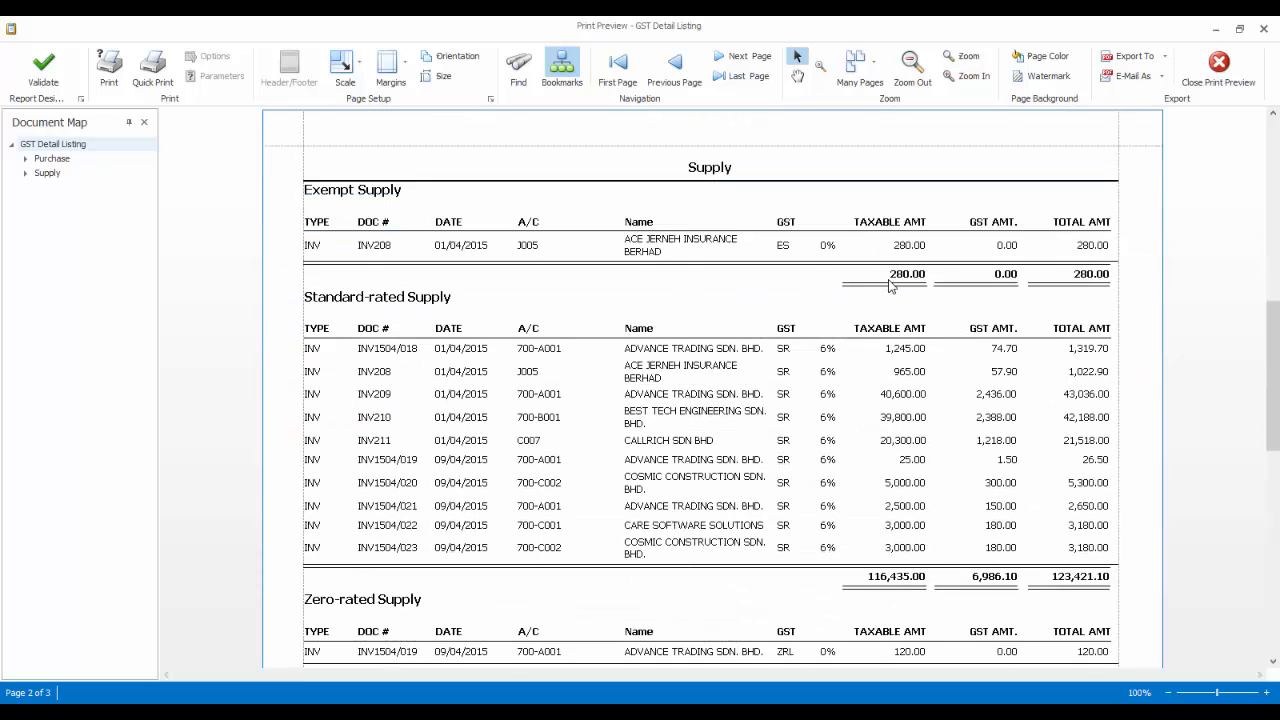
{"action": "scroll", "coordinate": [891, 286], "scroll_direction": "down", "scroll_amount": 2}
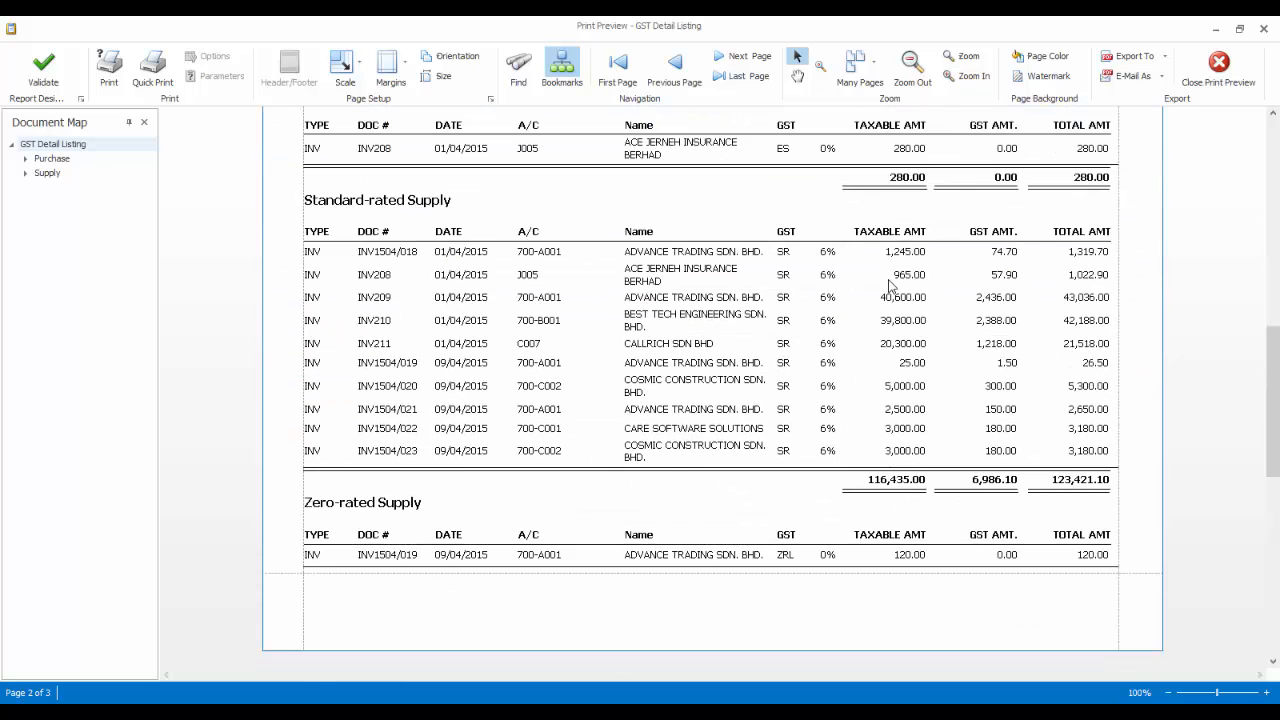
{"action": "scroll", "coordinate": [889, 286], "scroll_direction": "down", "scroll_amount": 13}
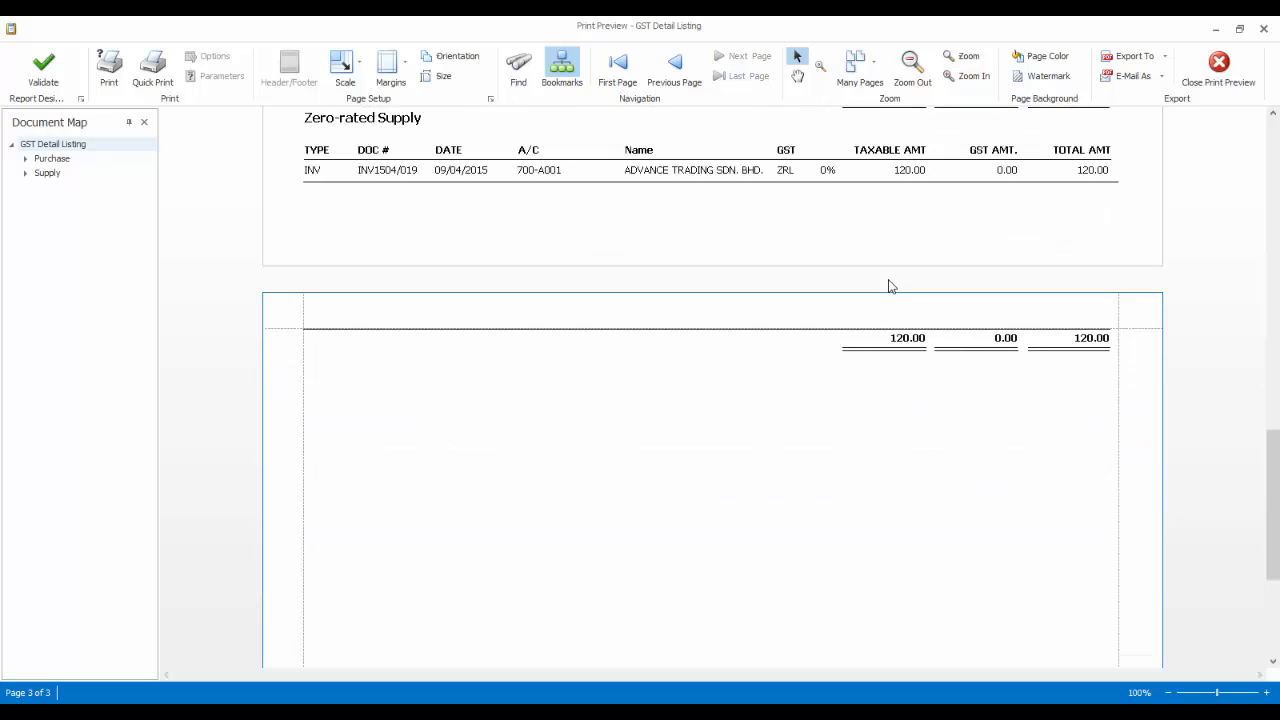
{"action": "scroll", "coordinate": [889, 286], "scroll_direction": "down", "scroll_amount": 1}
- Close that preview and open the GST Summary Sheet for 1/4/2015–30/6/2015
{"action": "left_click", "coordinate": [1238, 70]}
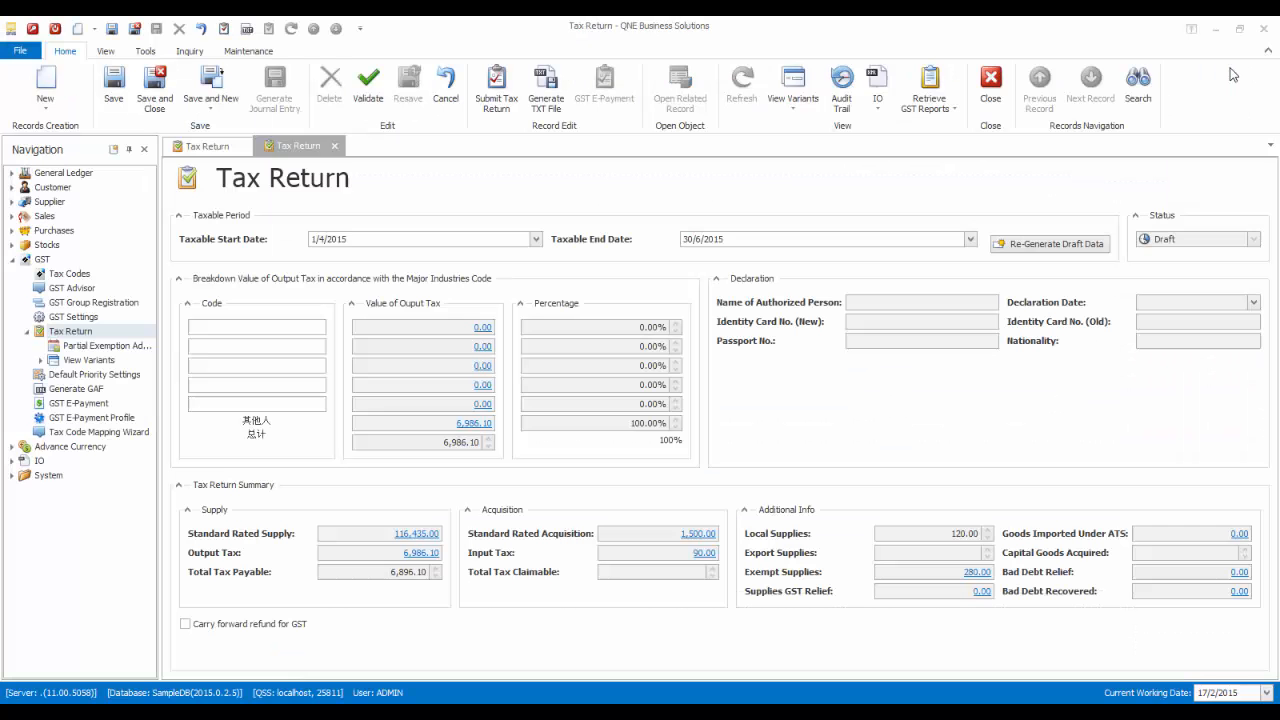
{"action": "left_click", "coordinate": [929, 90]}
{"action": "left_click", "coordinate": [957, 168]}
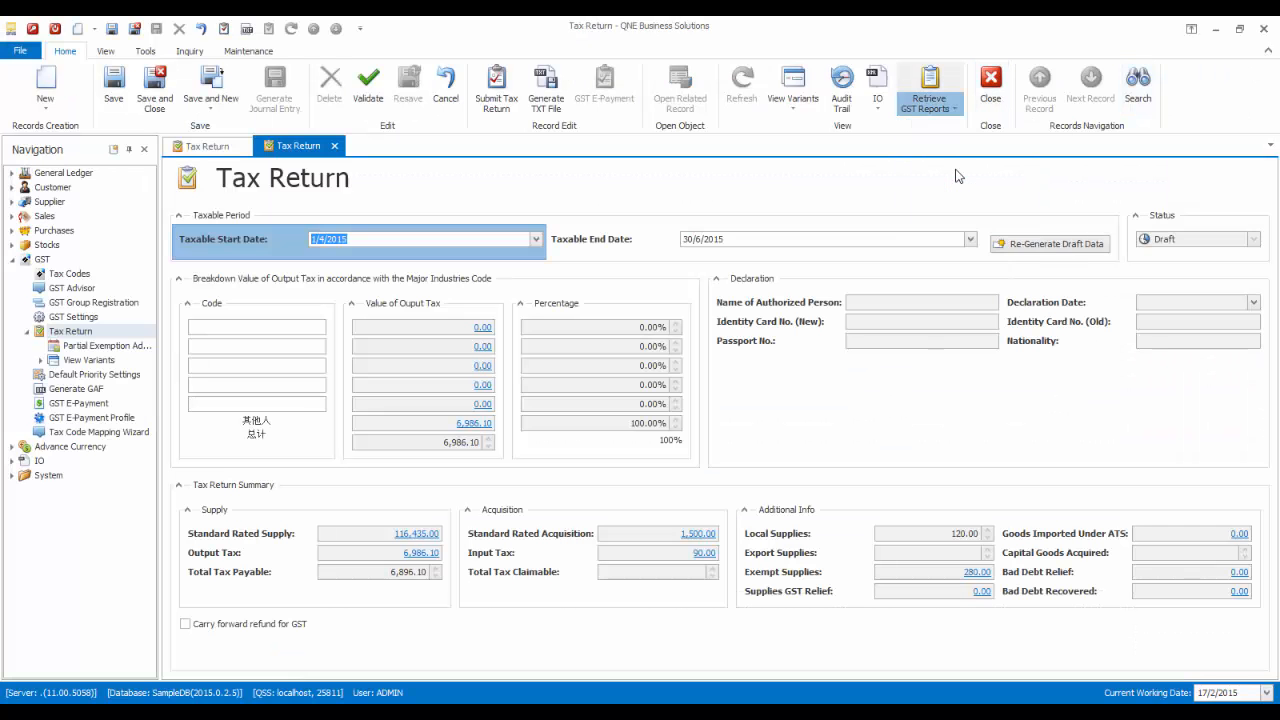
- Review all three pages of the GST Summary Sheet (net tax payable 6,896.10), then close the preview
{"action": "scroll", "coordinate": [920, 195], "scroll_direction": "down", "scroll_amount": 1}
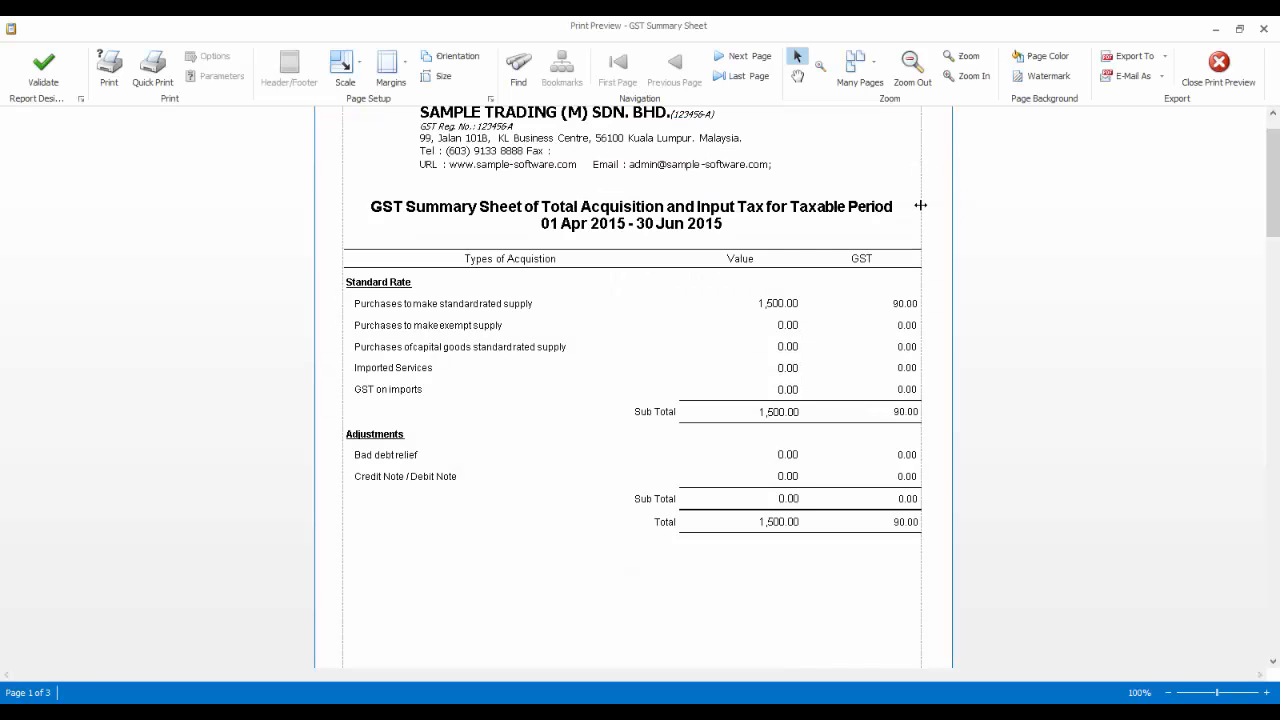
{"action": "scroll", "coordinate": [1006, 338], "scroll_direction": "down", "scroll_amount": 5}
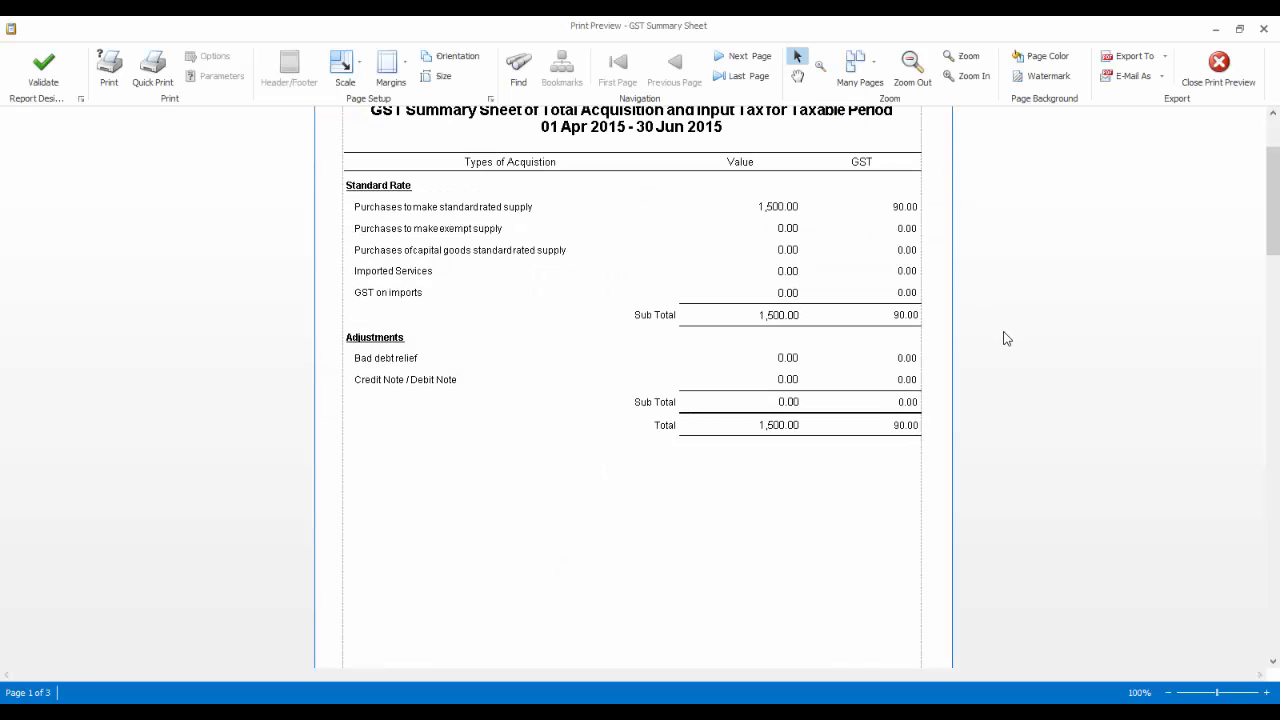
{"action": "scroll", "coordinate": [1006, 338], "scroll_direction": "down", "scroll_amount": 12}
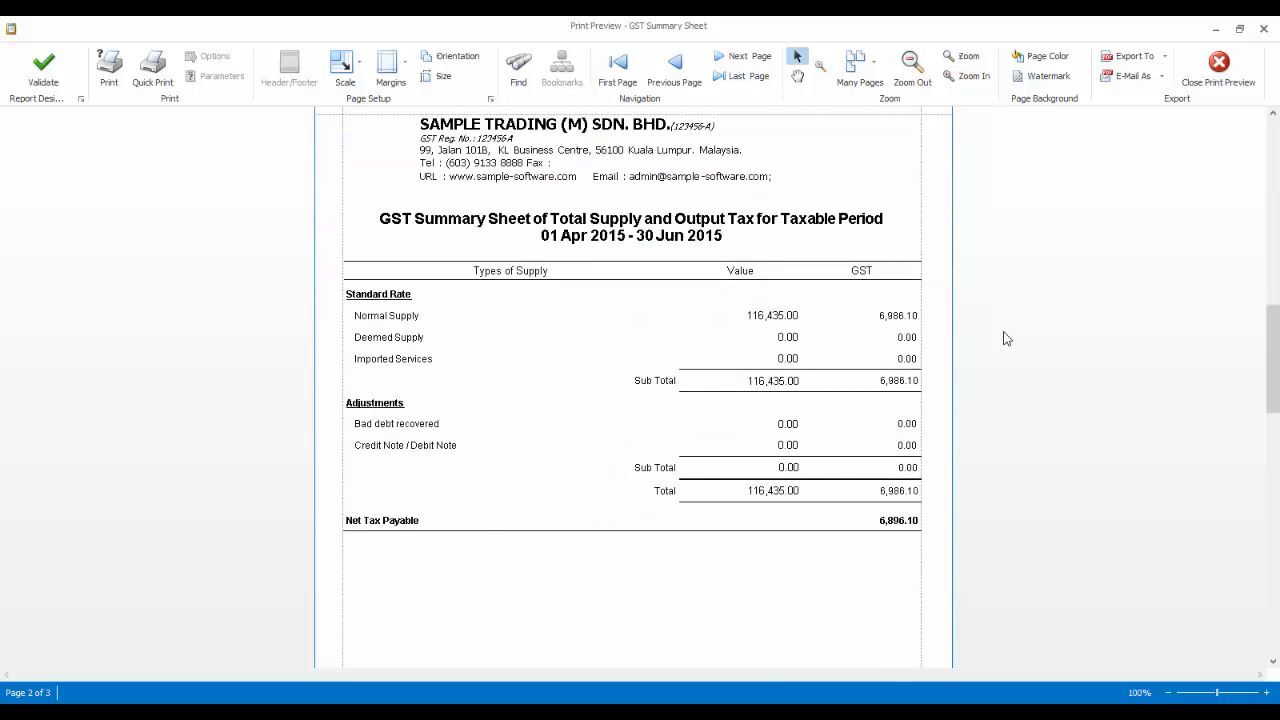
{"action": "scroll", "coordinate": [1006, 338], "scroll_direction": "down", "scroll_amount": 18}
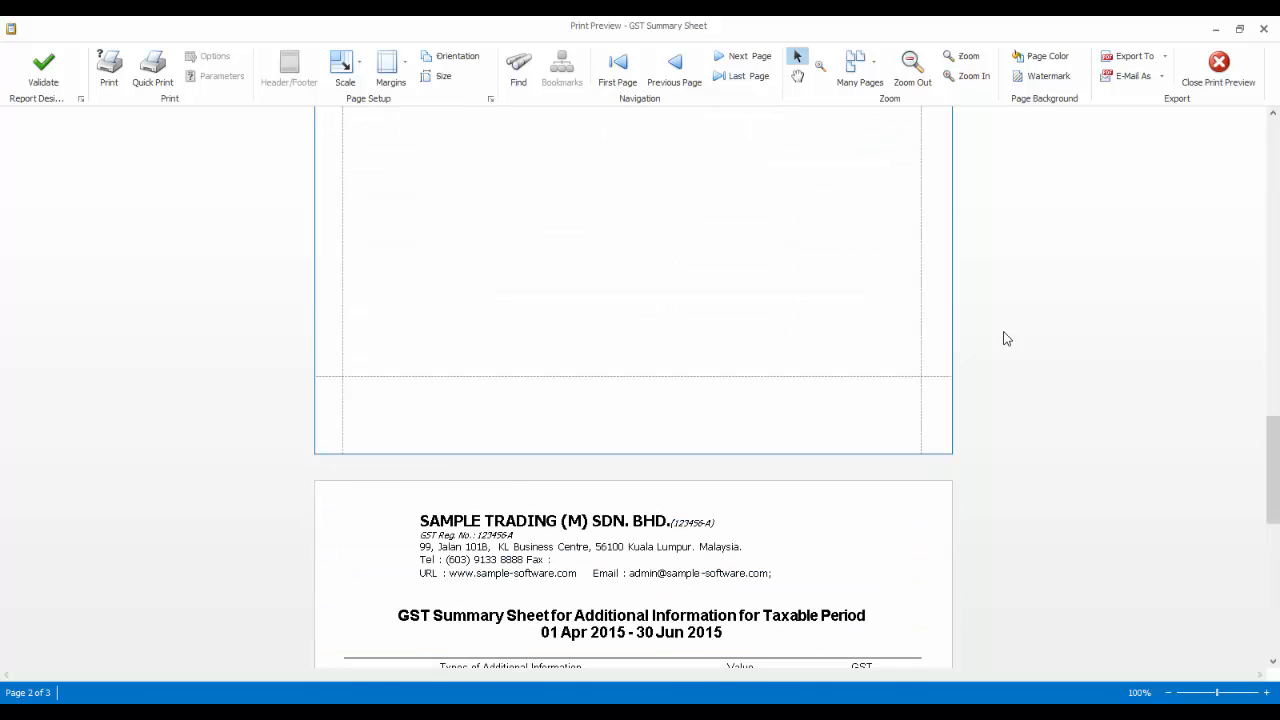
{"action": "scroll", "coordinate": [1006, 338], "scroll_direction": "down", "scroll_amount": 3}
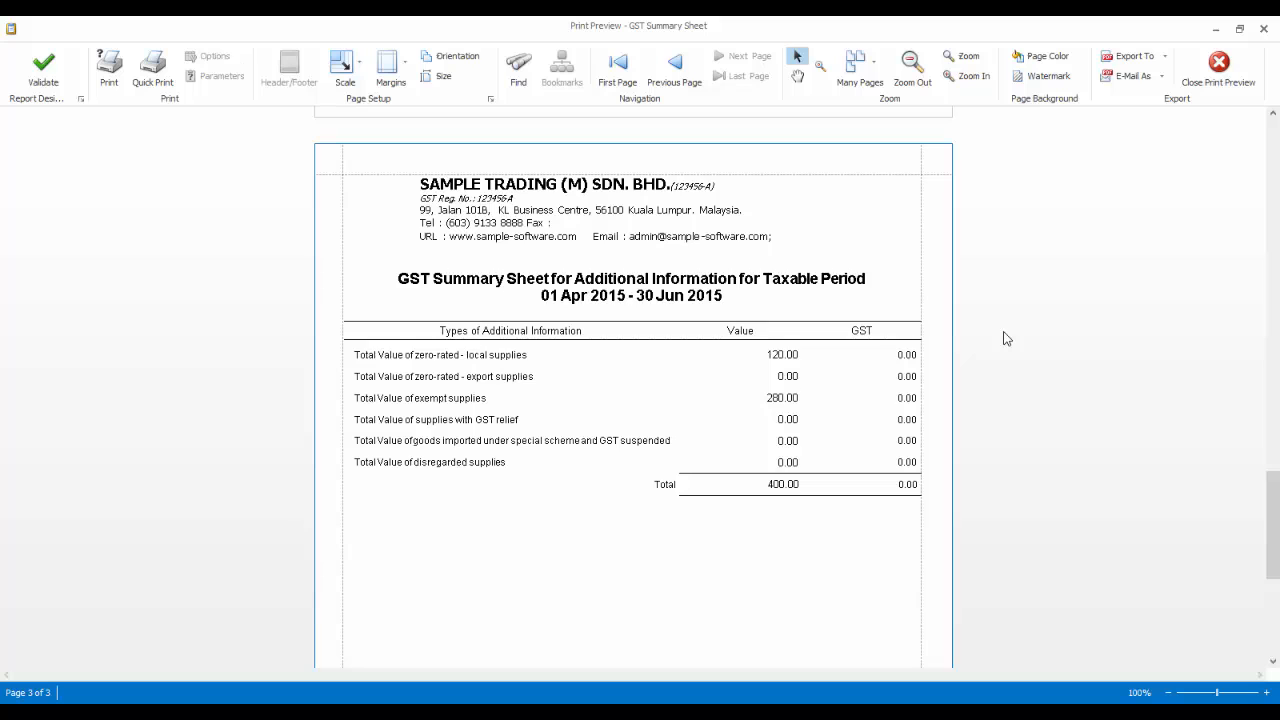
{"action": "scroll", "coordinate": [1006, 338], "scroll_direction": "down", "scroll_amount": 8}
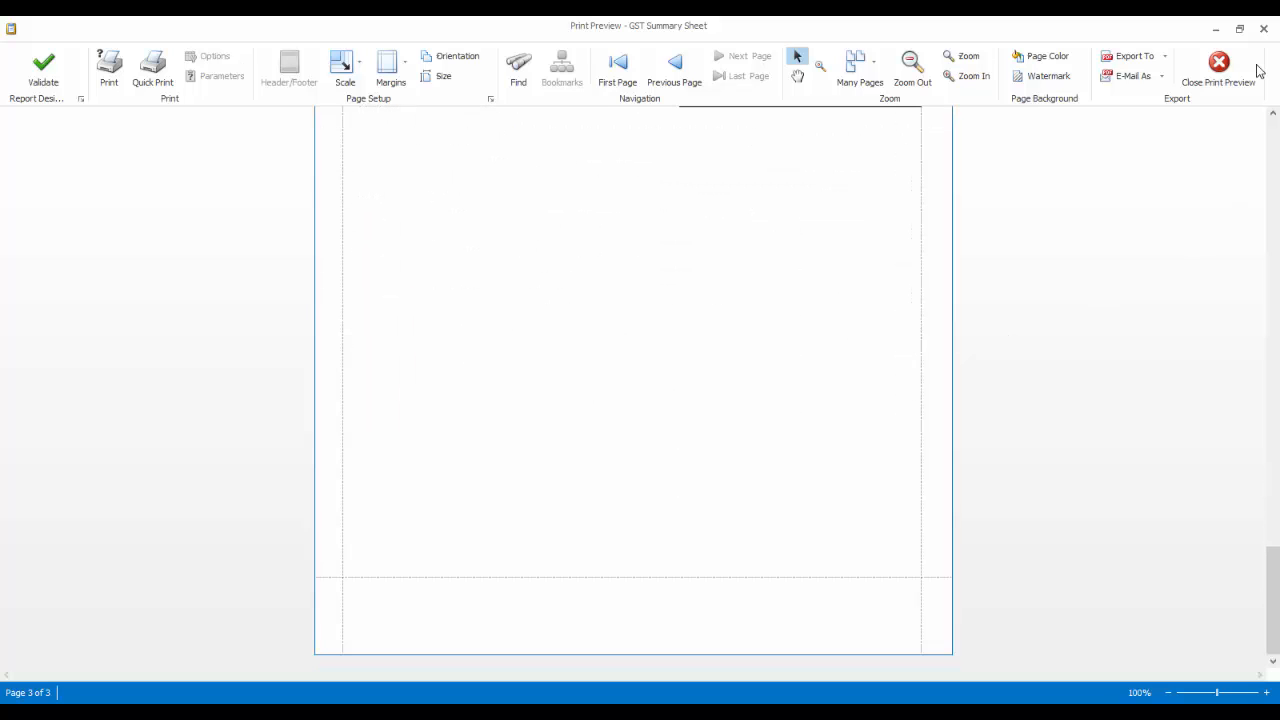
{"action": "left_click", "coordinate": [1218, 68]}
{"action": "left_click", "coordinate": [929, 100]}
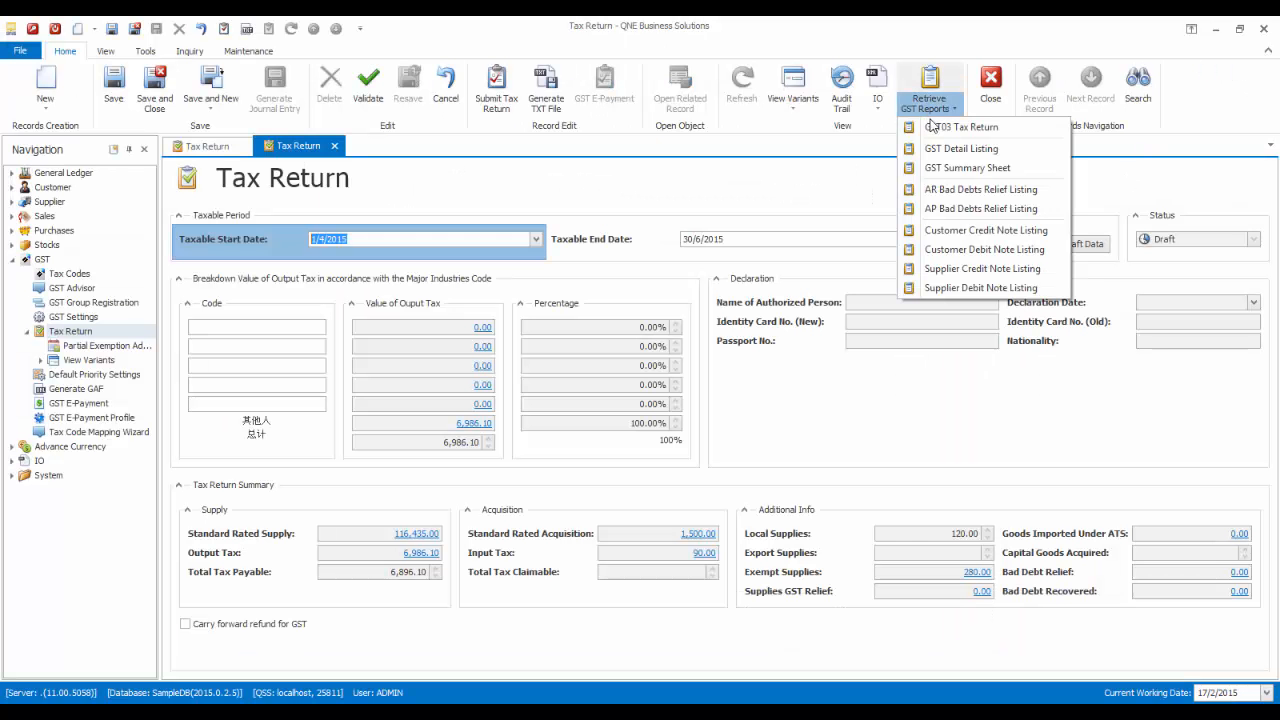
- Preview and close the AR and AP Bad Debts Relief Listings
{"action": "left_click", "coordinate": [934, 189]}
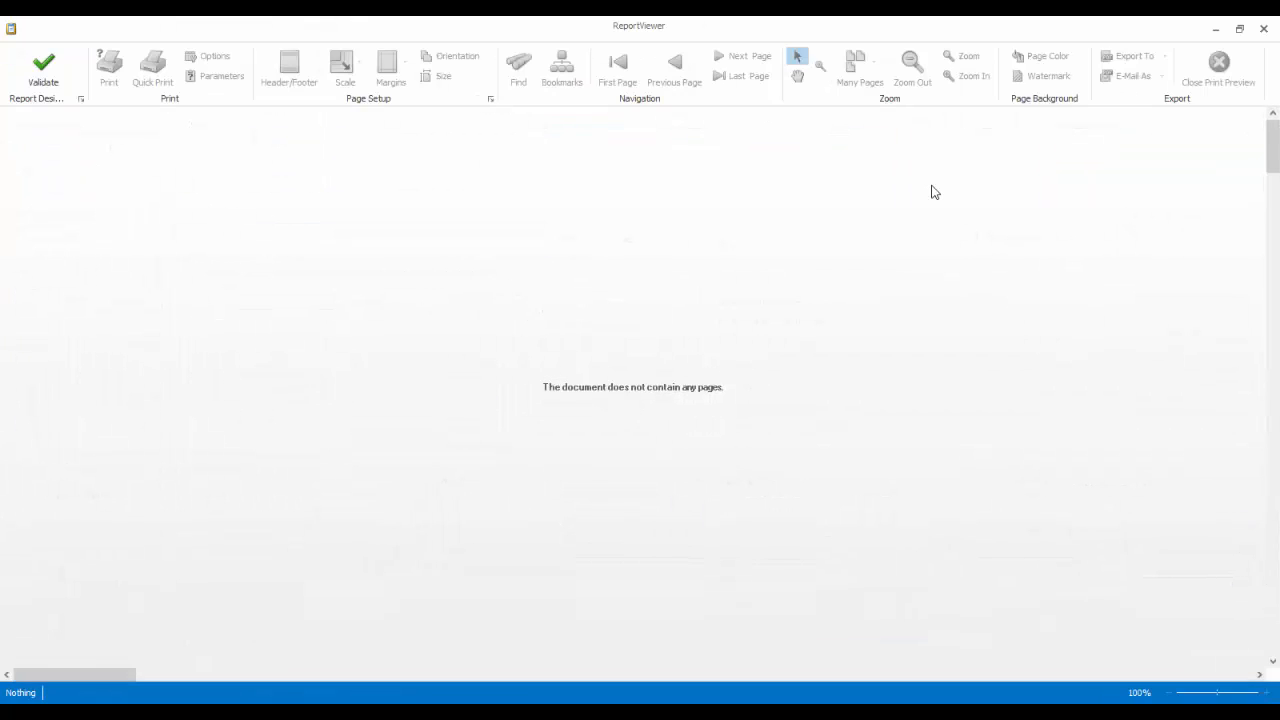
{"action": "scroll", "coordinate": [864, 220], "scroll_direction": "down", "scroll_amount": 5}
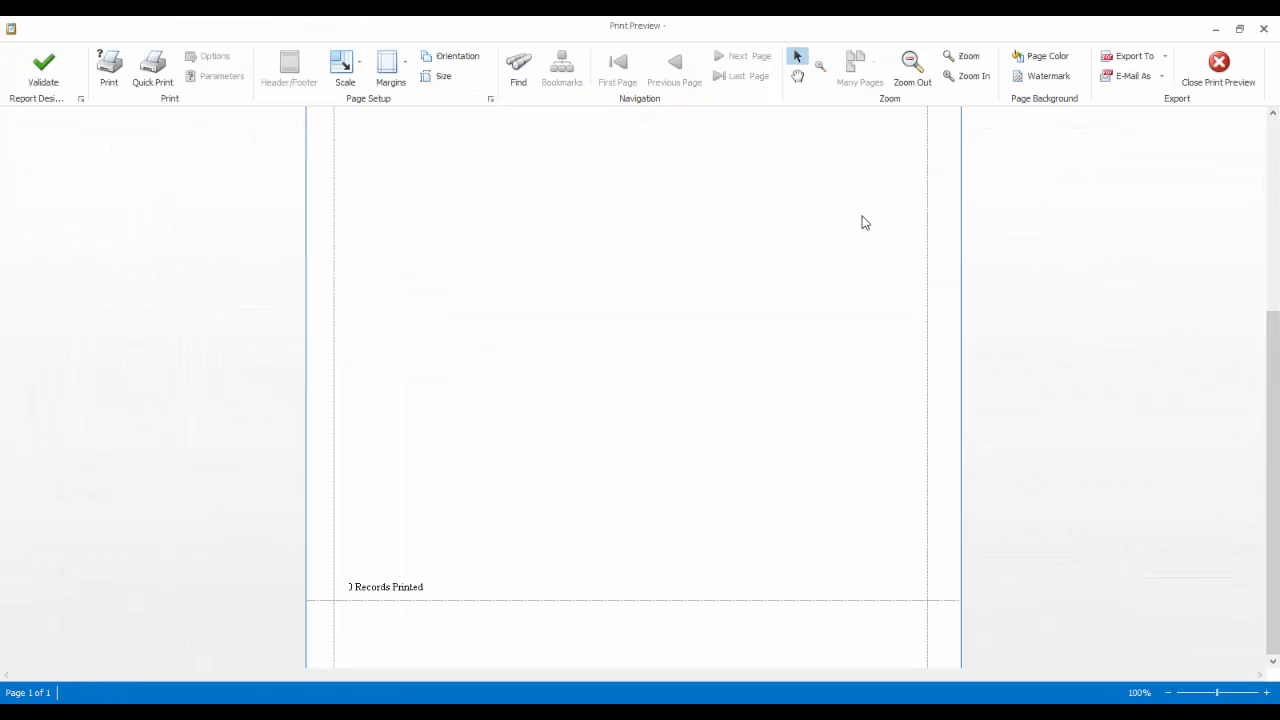
{"action": "scroll", "coordinate": [862, 218], "scroll_direction": "up", "scroll_amount": 5}
{"action": "left_click", "coordinate": [1218, 68]}
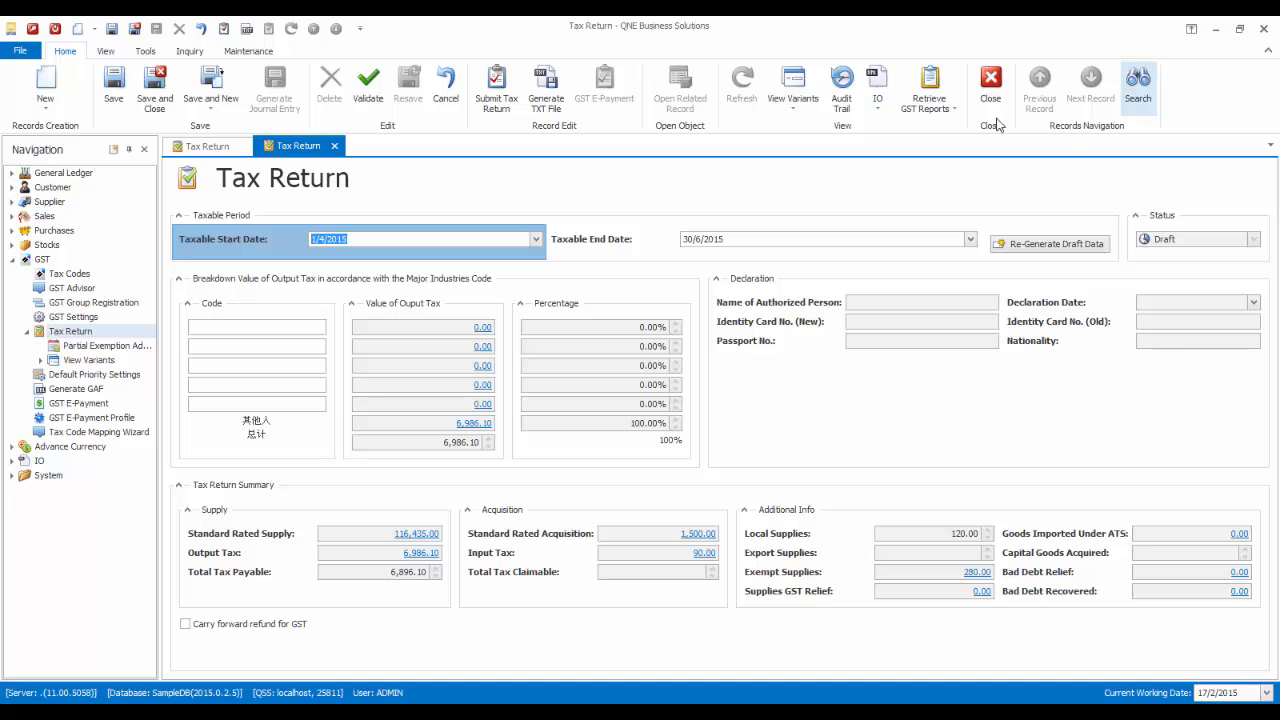
{"action": "left_click", "coordinate": [930, 118]}
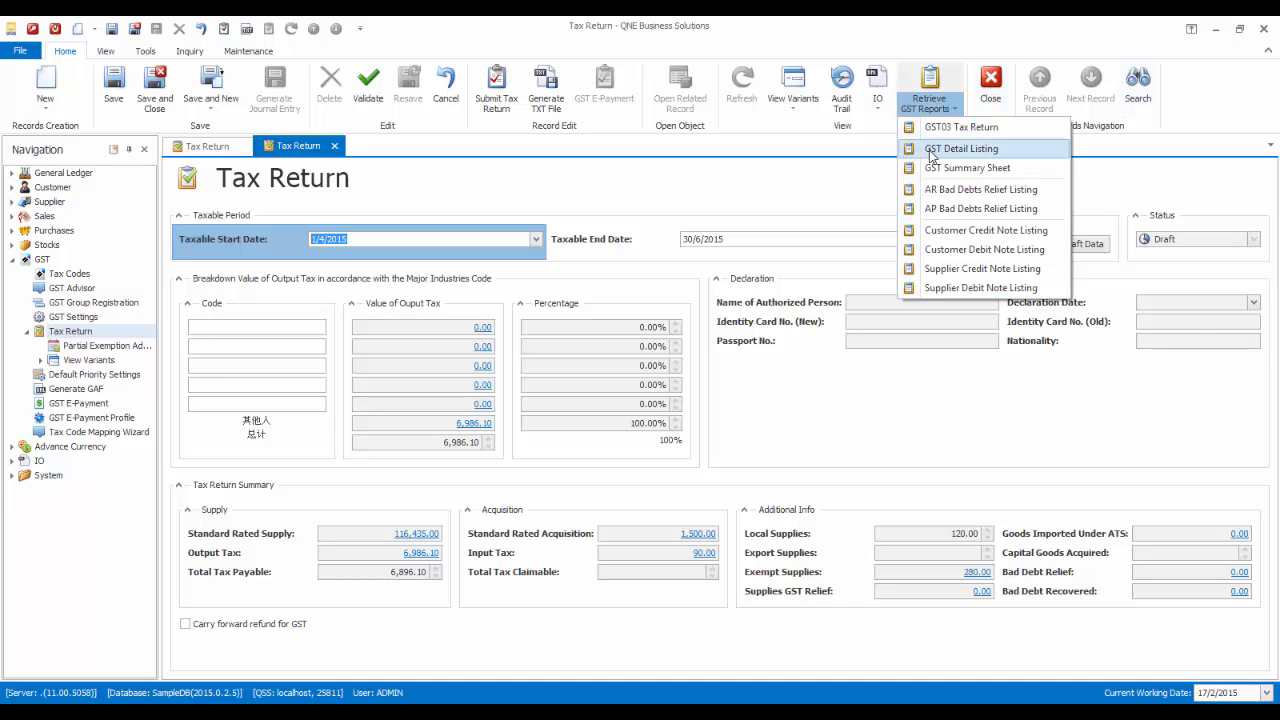
{"action": "left_click", "coordinate": [938, 210]}
{"action": "scroll", "coordinate": [934, 220], "scroll_direction": "down", "scroll_amount": 5}
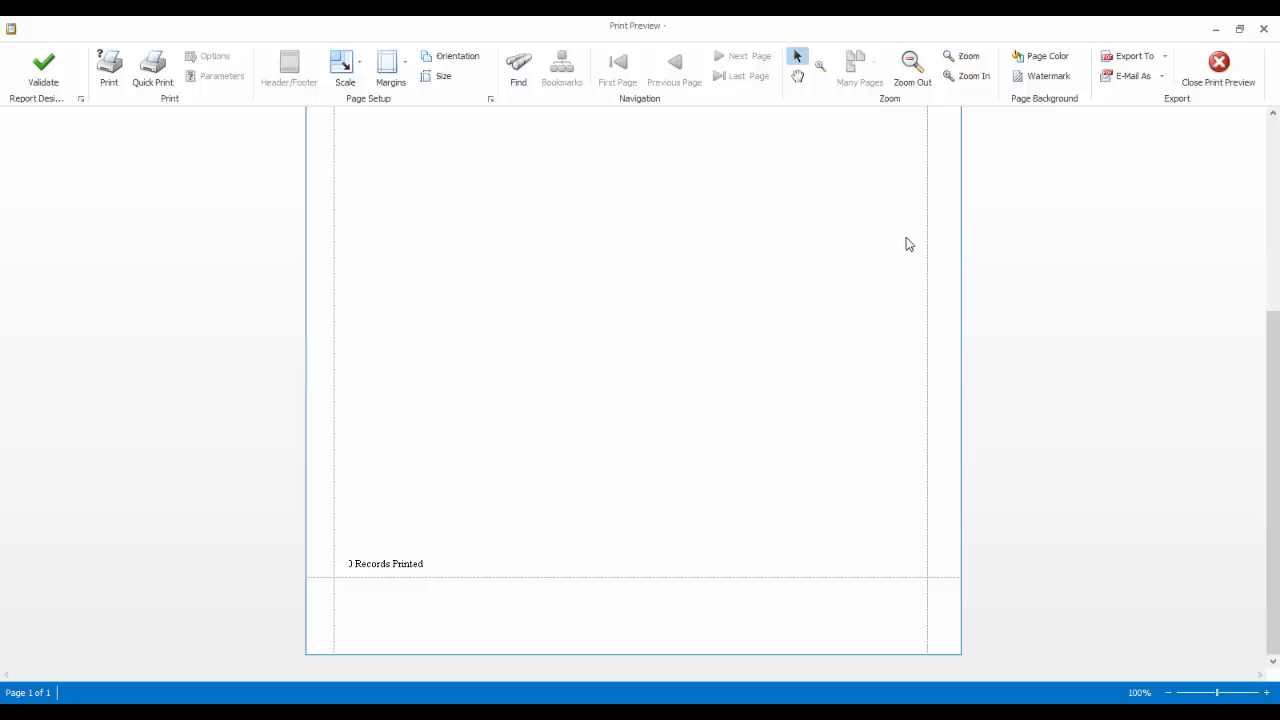
{"action": "left_click", "coordinate": [1218, 68]}
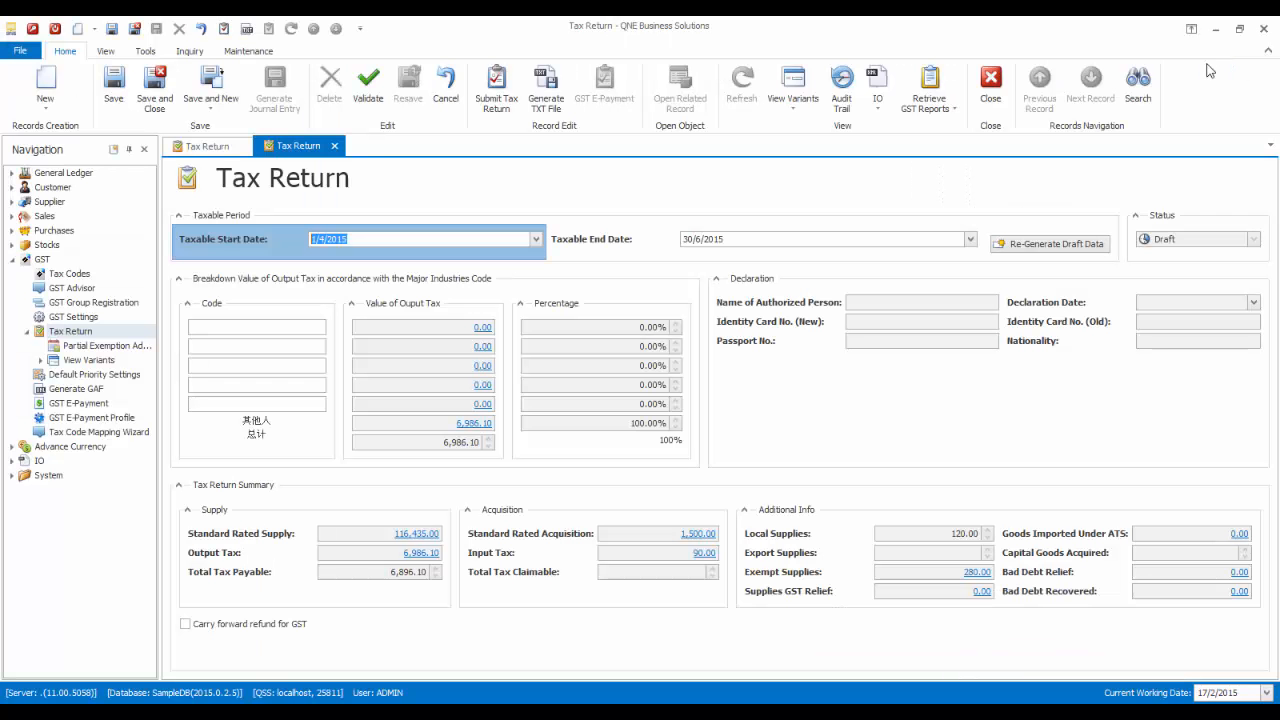
- Preview and close the Customer Credit Note and Customer Debit Note Listings
{"action": "left_click", "coordinate": [933, 100]}
{"action": "left_click", "coordinate": [968, 232]}
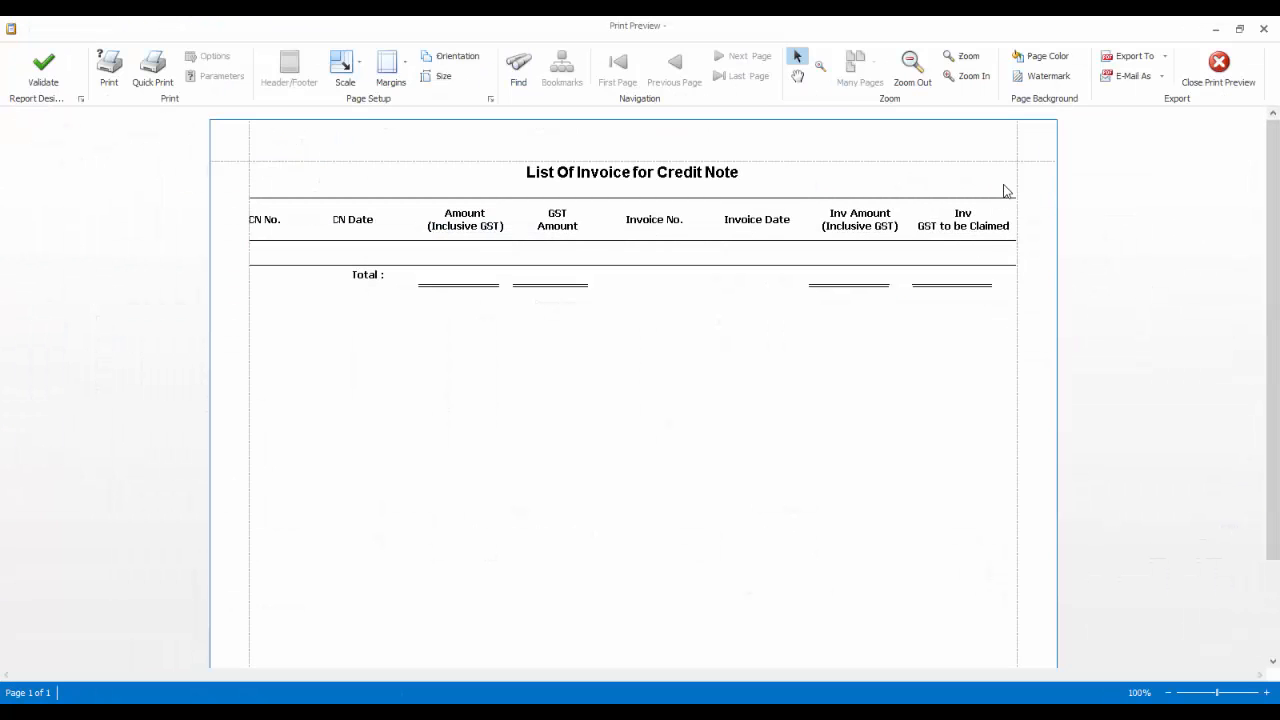
{"action": "left_click", "coordinate": [1219, 66]}
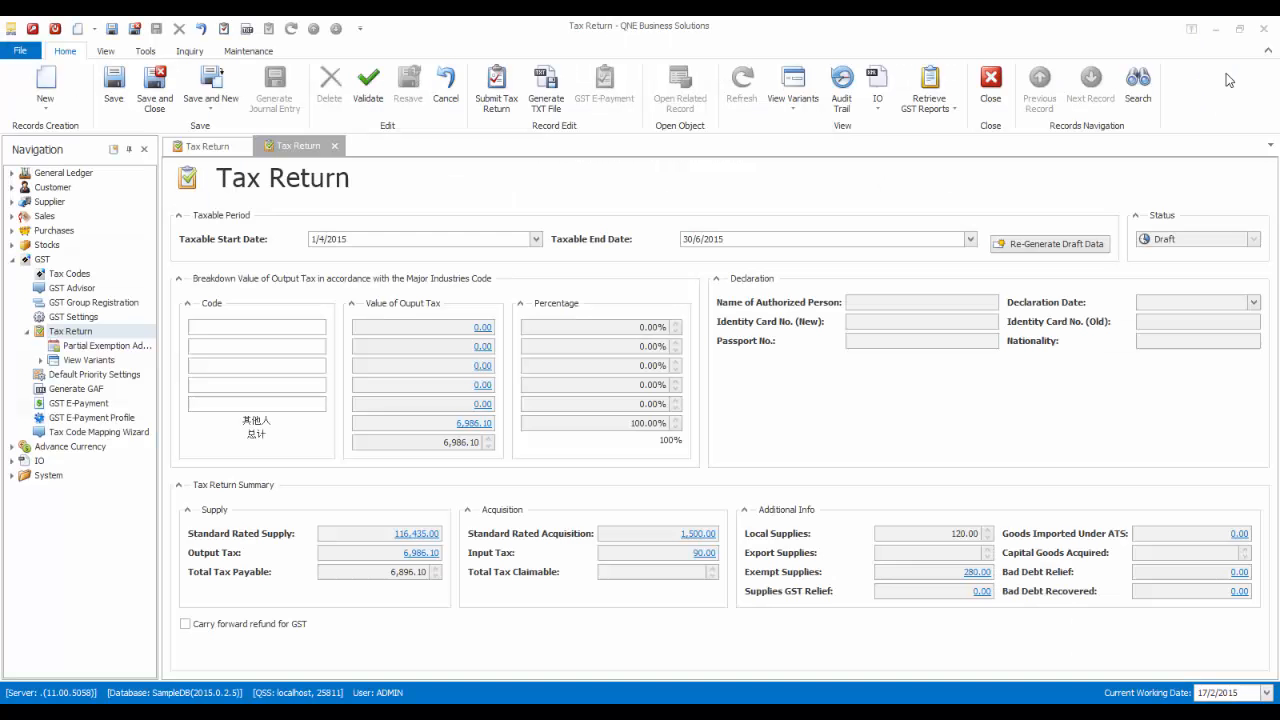
{"action": "left_click", "coordinate": [938, 104]}
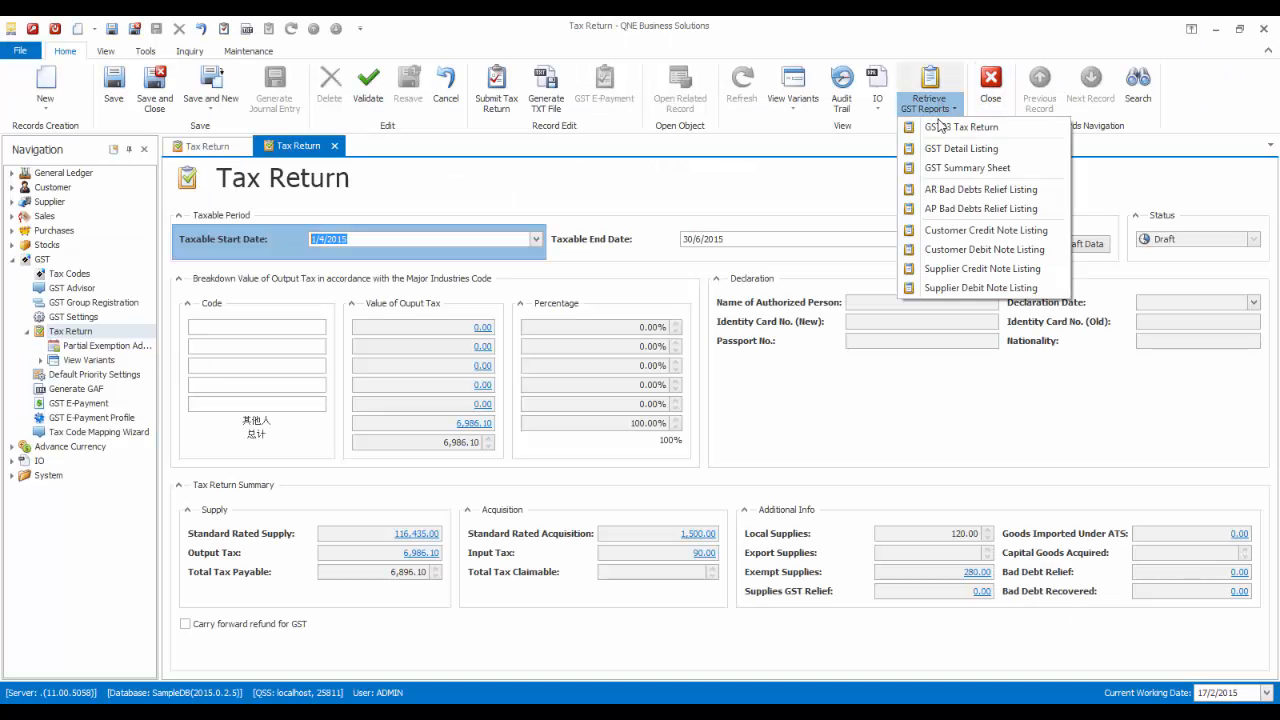
{"action": "left_click", "coordinate": [940, 252]}
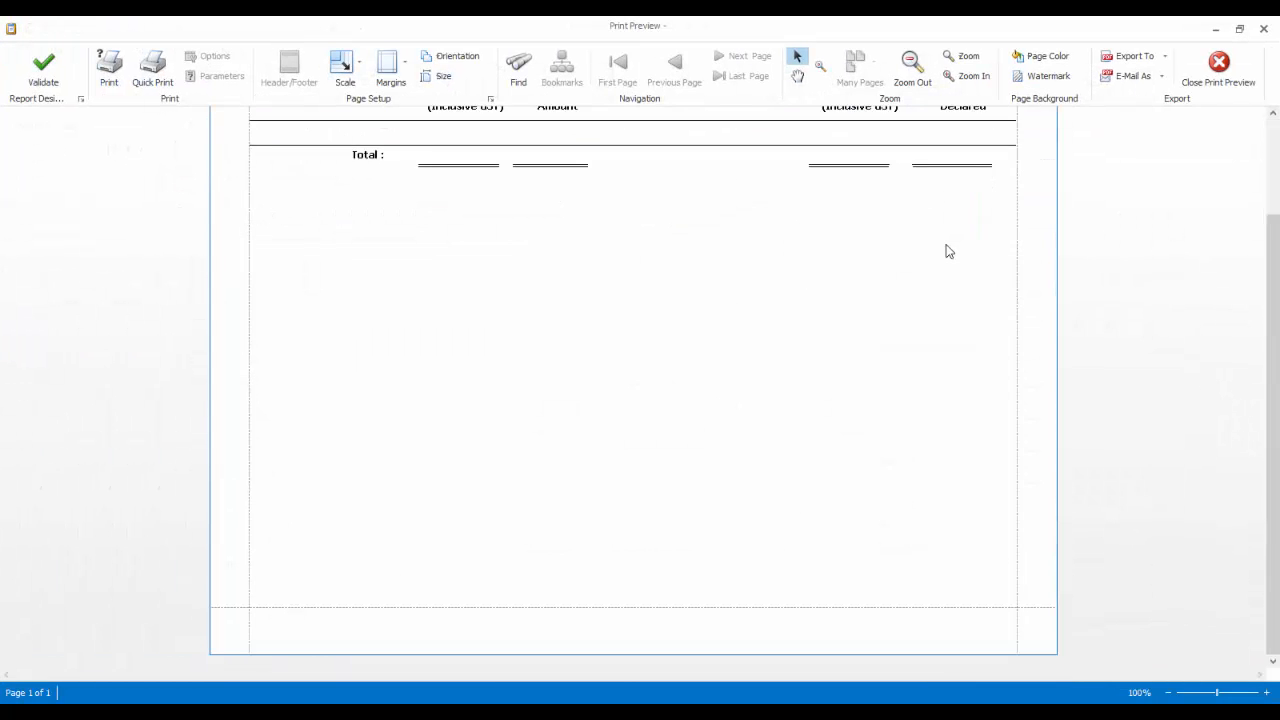
{"action": "left_click", "coordinate": [1220, 64]}
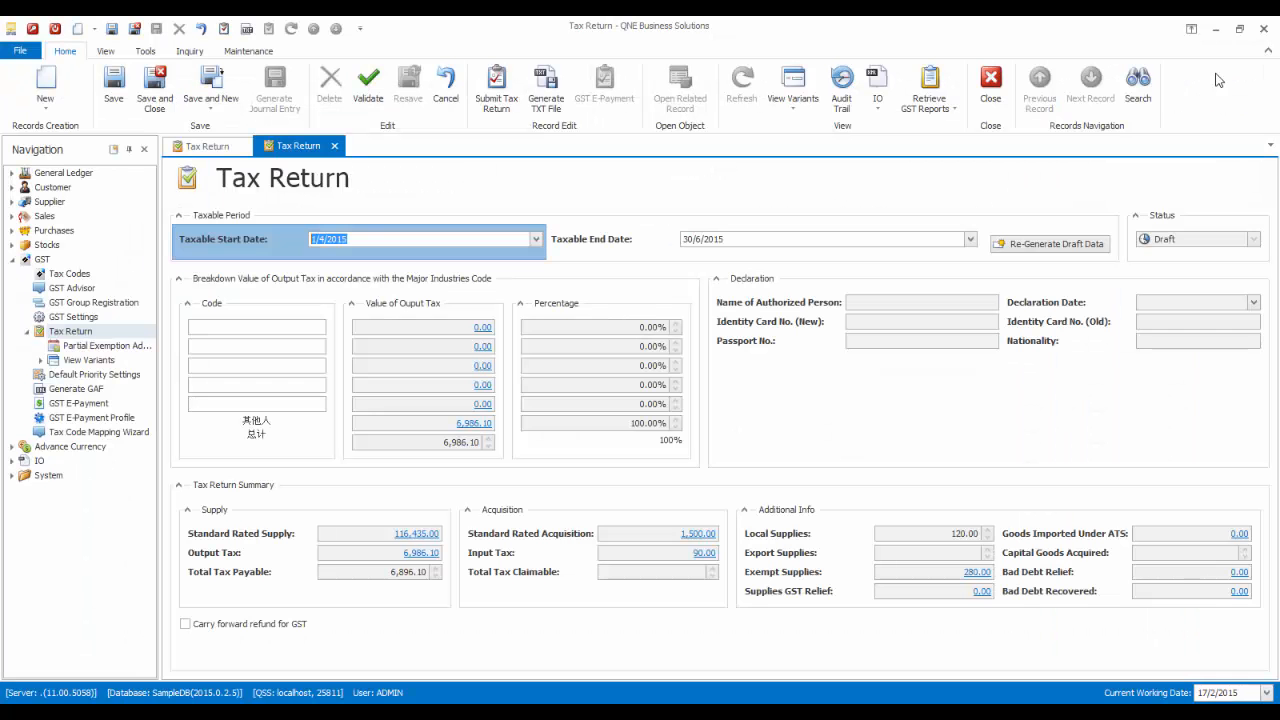
- Preview the Supplier Credit Note Listing, close it, then preview the Supplier Debit Note Listing
{"action": "left_click", "coordinate": [929, 100]}
{"action": "left_click", "coordinate": [970, 268]}
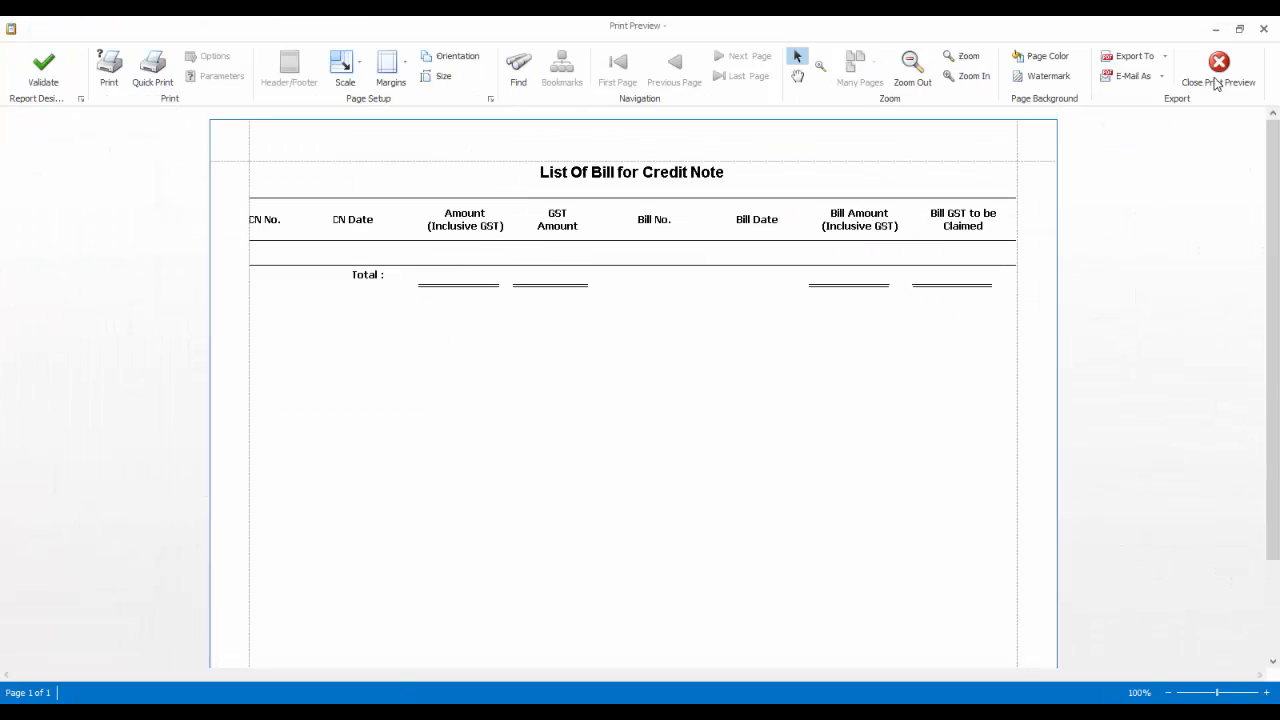
{"action": "left_click", "coordinate": [1217, 84]}
{"action": "left_click", "coordinate": [929, 100]}
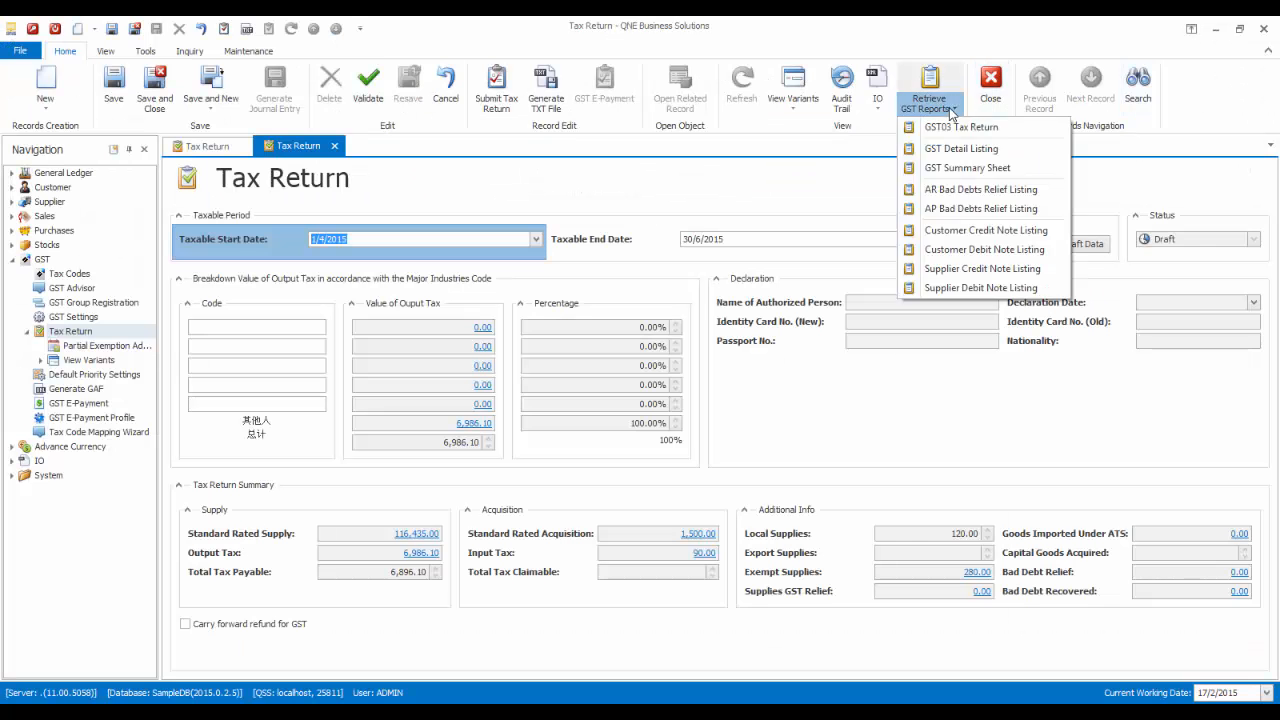
{"action": "left_click", "coordinate": [977, 292]}
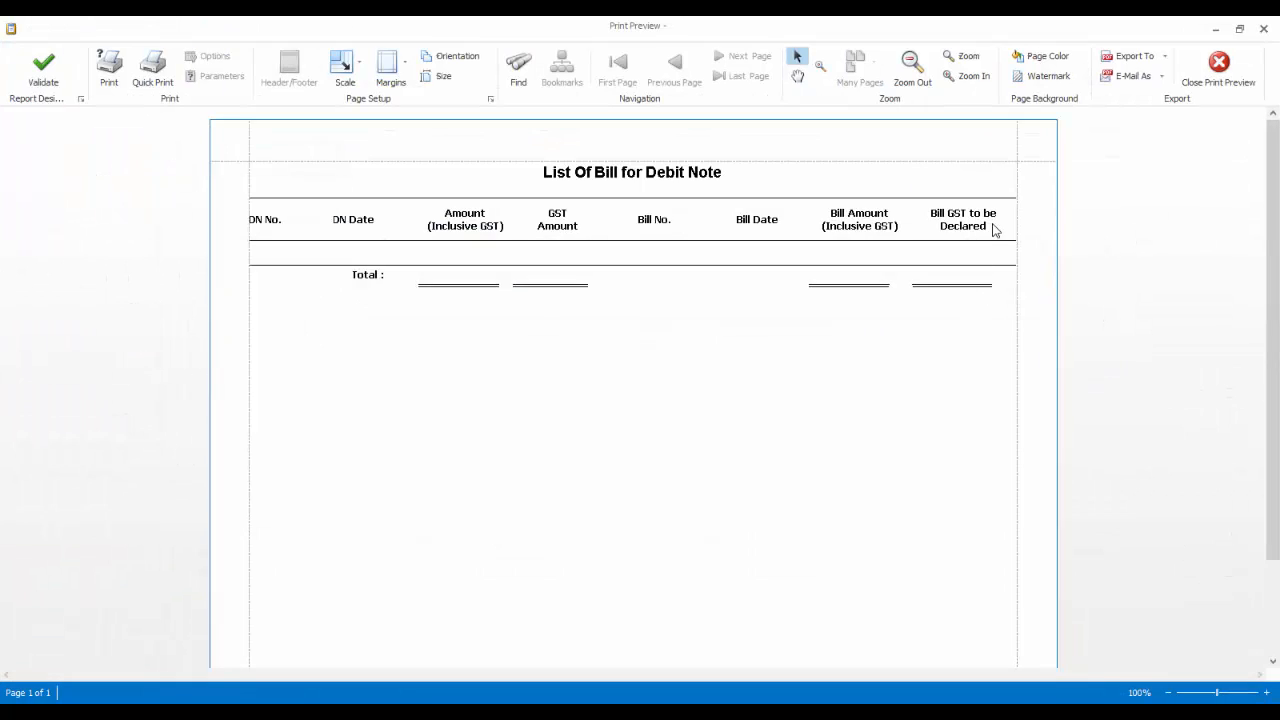